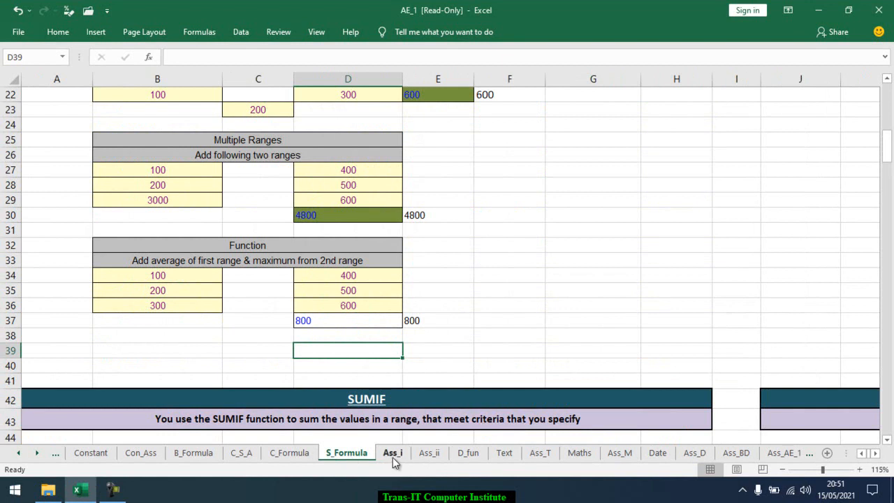
Open the Ass_i sheet and review the student marks table and the questions below it
{"action": "left_click", "coordinate": [392, 456]}
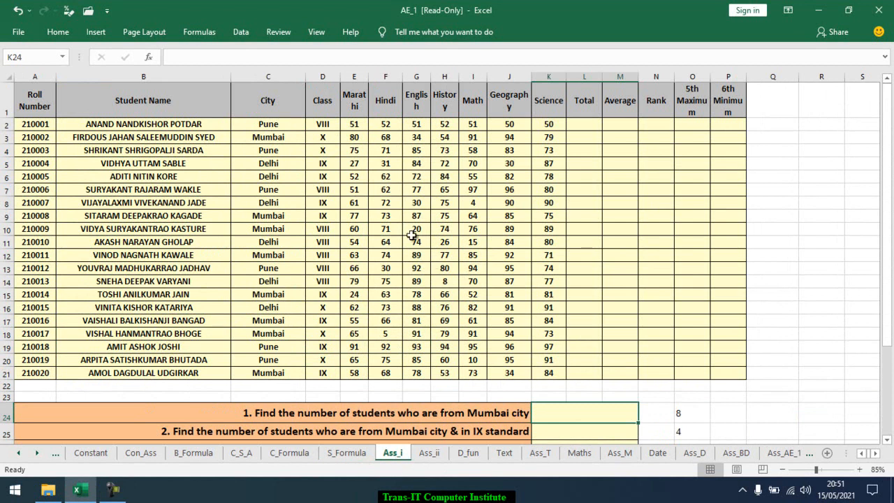
{"action": "scroll", "coordinate": [307, 155], "scroll_direction": "down", "scroll_amount": 1}
{"action": "scroll", "coordinate": [307, 155], "scroll_direction": "down", "scroll_amount": 3}
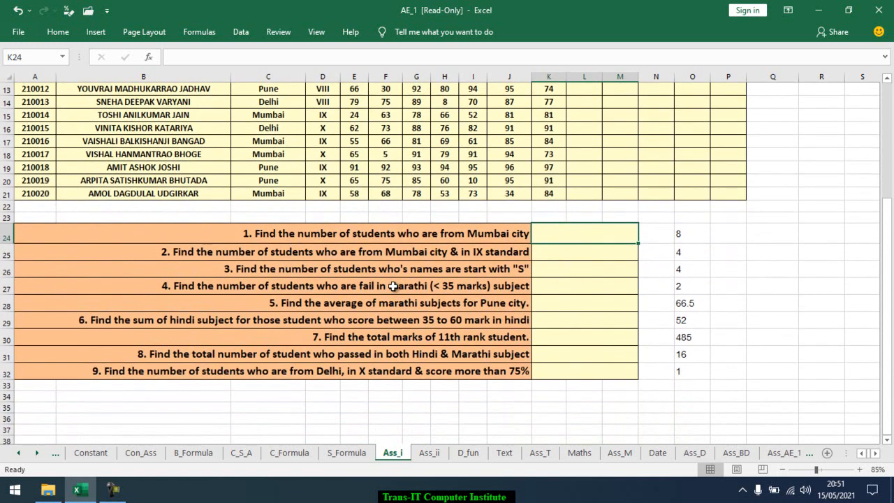
{"action": "scroll", "coordinate": [590, 351], "scroll_direction": "up", "scroll_amount": 4}
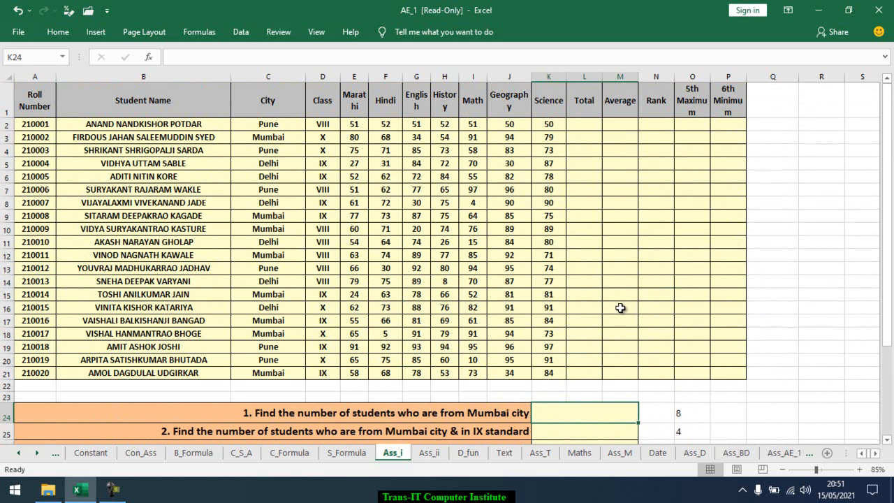
AutoSum the first student's marks E2:K2 into the Total cell L2
{"action": "left_click", "coordinate": [575, 125]}
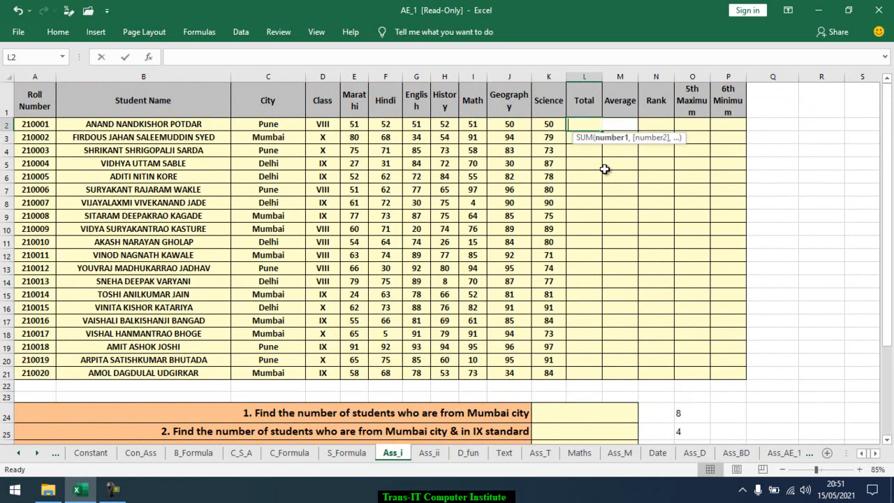
{"action": "key", "text": "alt+equal"}
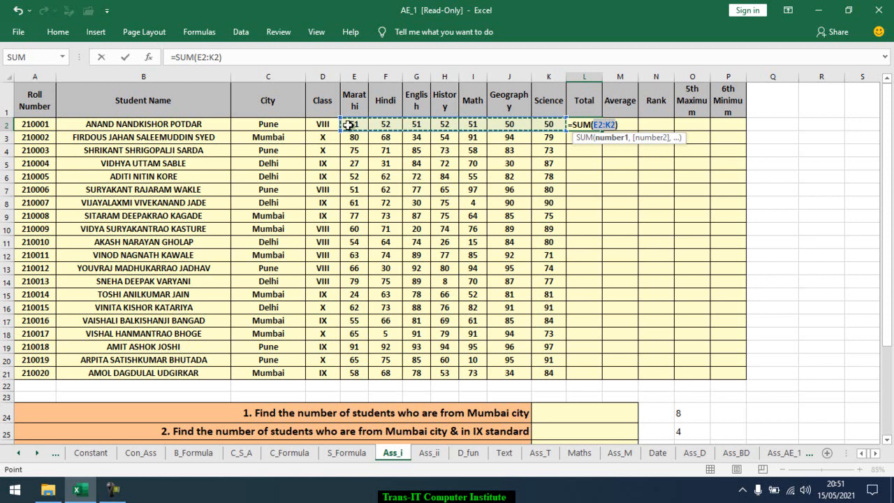
{"action": "key", "text": "Return"}
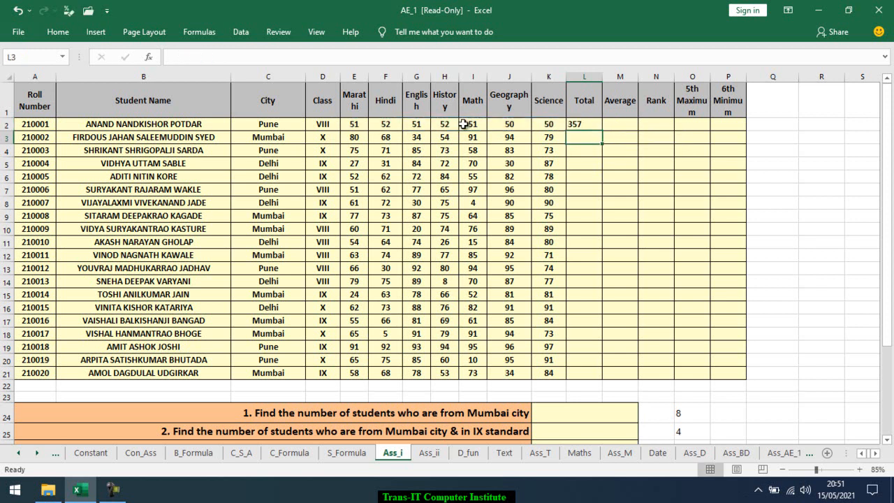
Copy the total formula from L2 down through L21 for all students
{"action": "key", "text": "Up"}
{"action": "key", "text": "Left"}
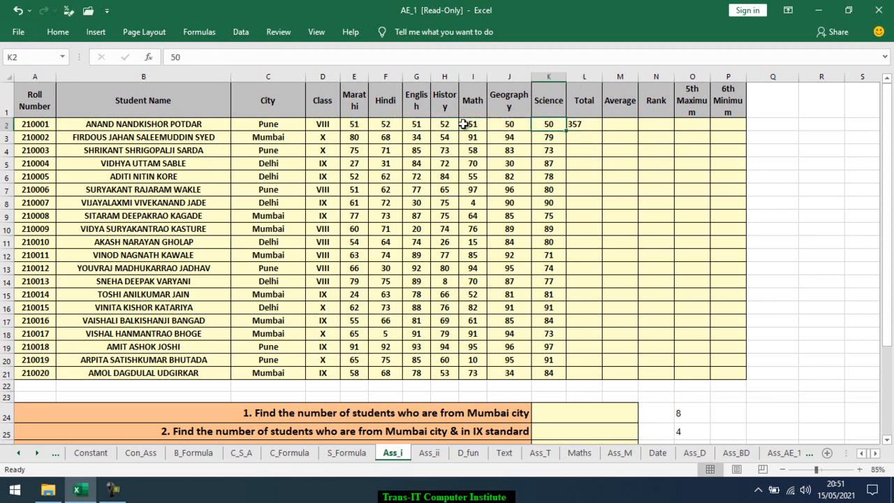
{"action": "key", "text": "Right"}
{"action": "key", "text": "ctrl+c"}
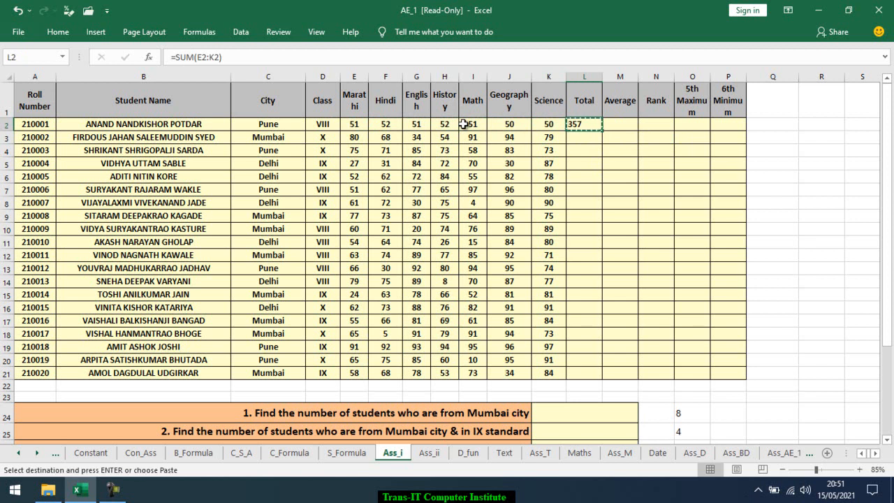
{"action": "key", "text": "Left"}
{"action": "key", "text": "ctrl+Down"}
{"action": "key", "text": "Right"}
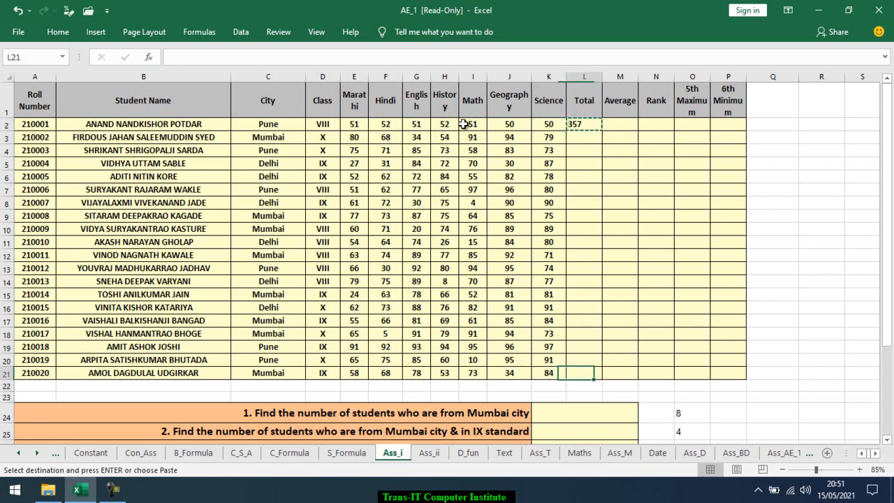
{"action": "key", "text": "ctrl+shift+Up"}
{"action": "key", "text": "Return"}
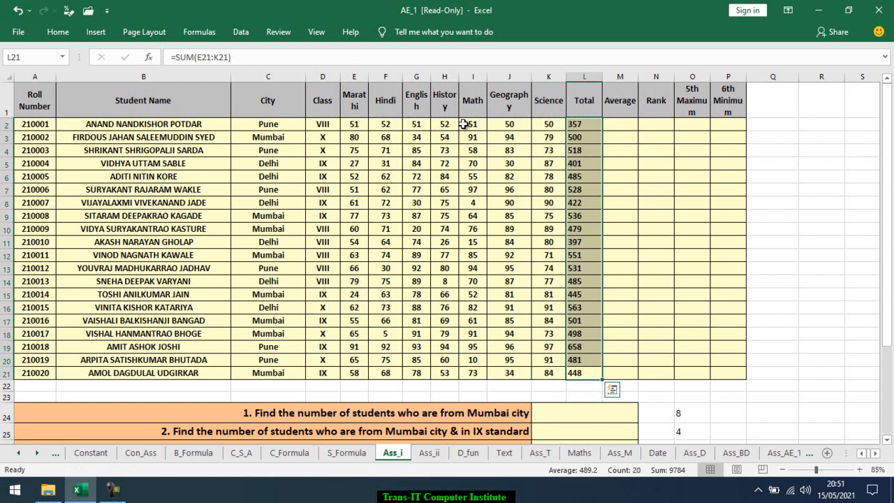
Enter =AVERAGE(E2:K2) in the Average cell M2
{"action": "key", "text": "Right"}
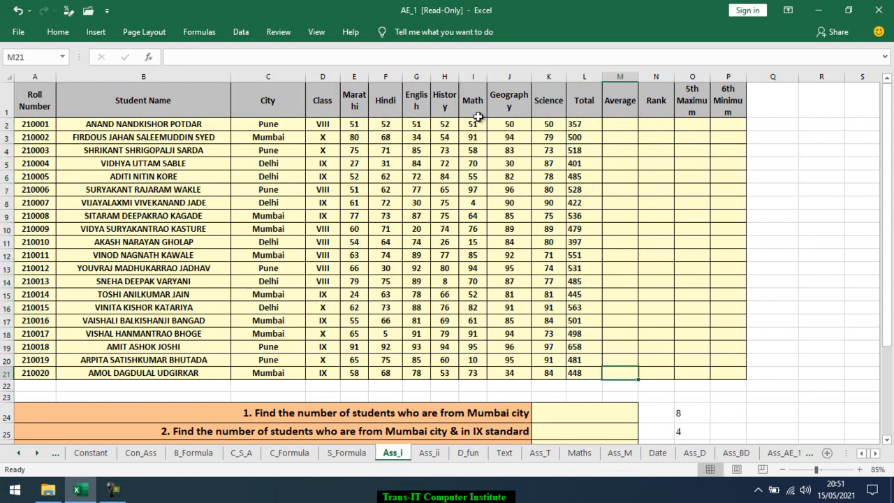
{"action": "key", "text": "Down"}
{"action": "key", "text": "Down"}
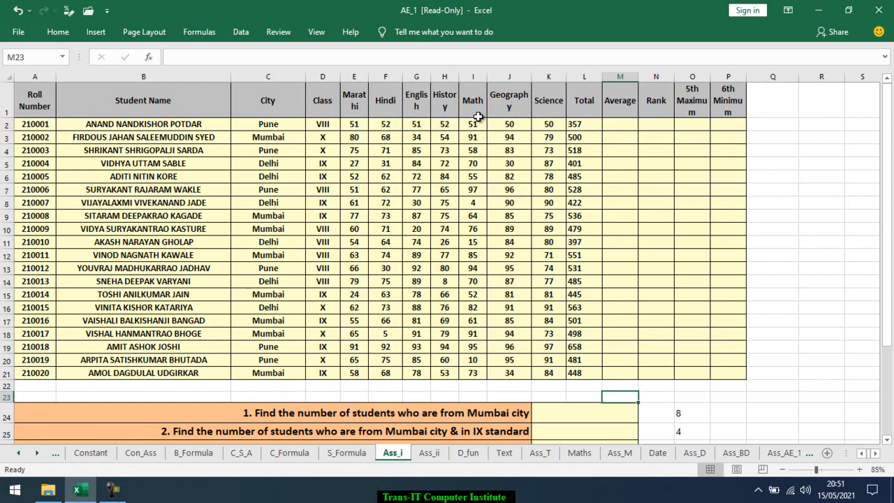
{"action": "key", "text": "ctrl+Up"}
{"action": "key", "text": "Down"}
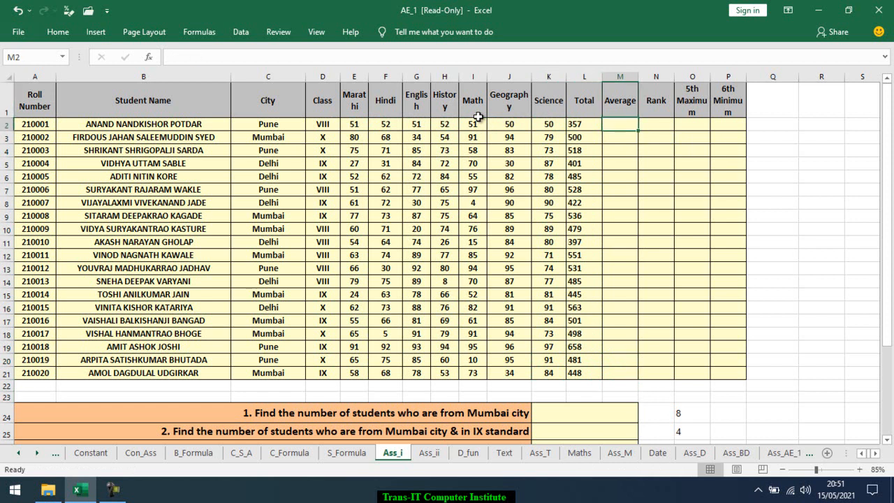
{"action": "type", "text": "averag"}
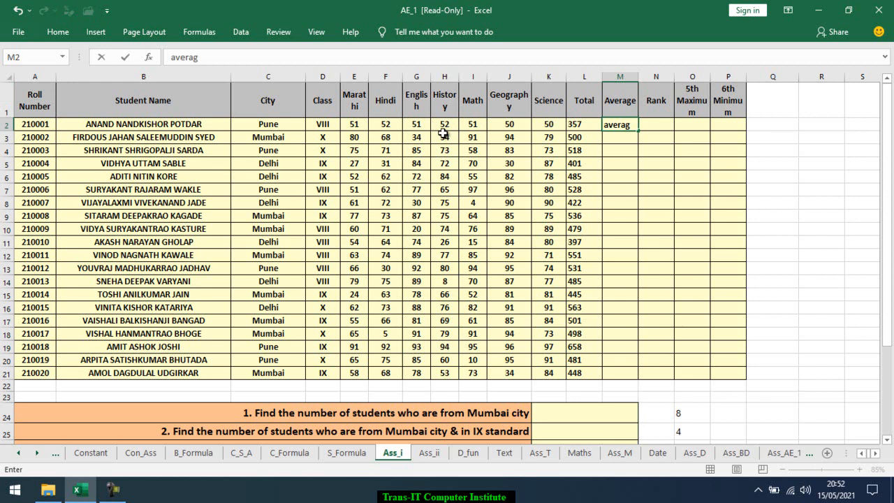
{"action": "key", "text": "Escape"}
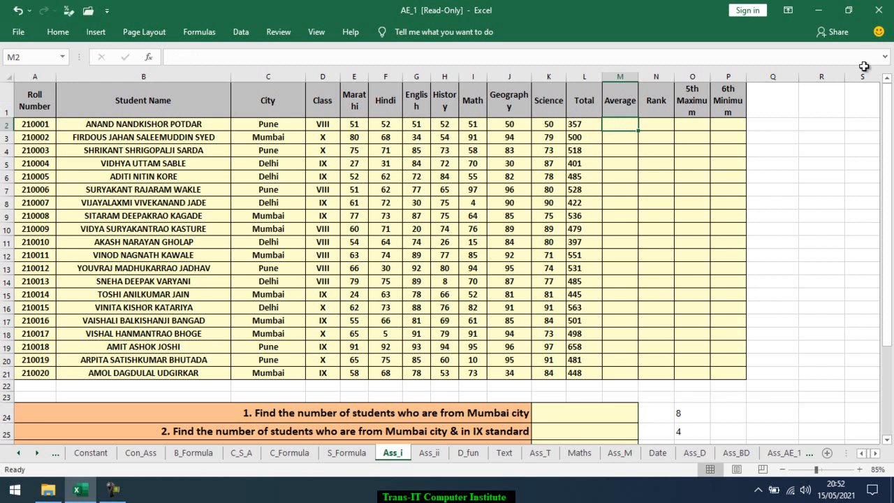
{"action": "type", "text": "=AVer"}
{"action": "key", "text": "Tab"}
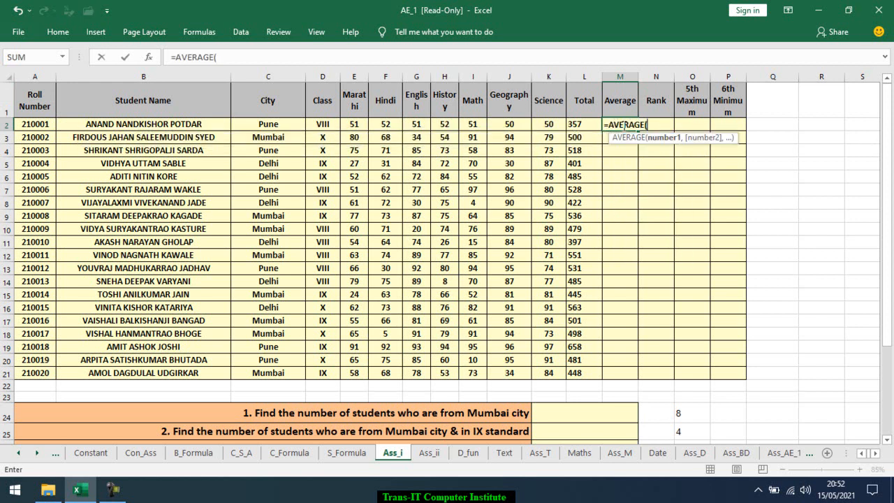
{"action": "left_click_drag", "start_coordinate": [549, 124], "coordinate": [353, 125]}
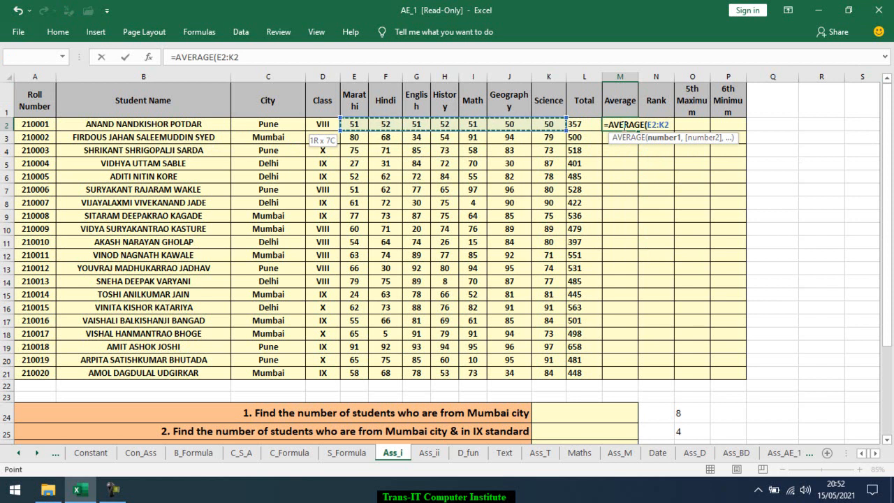
{"action": "key", "text": "Return"}
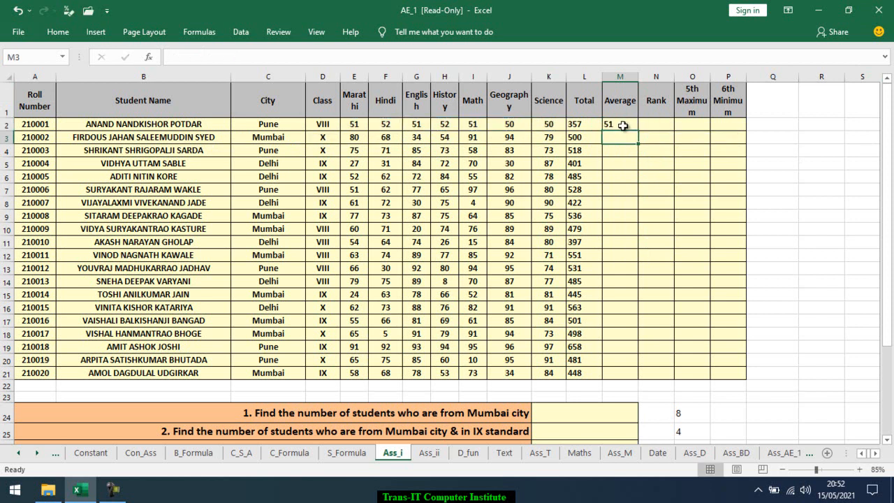
Copy the average formula from M2 down through M21
{"action": "left_click", "coordinate": [622, 125]}
{"action": "key", "text": "ctrl+c"}
{"action": "key", "text": "shift+Down"}
{"action": "key", "text": "shift+Down"}
{"action": "key", "text": "shift+Down"}
{"action": "key", "text": "shift+Down"}
{"action": "key", "text": "shift+Down"}
{"action": "key", "text": "shift+Down"}
{"action": "key", "text": "shift+Down"}
{"action": "key", "text": "shift+Down"}
{"action": "key", "text": "shift+Down"}
{"action": "key", "text": "shift+Down"}
{"action": "key", "text": "shift+Down"}
{"action": "key", "text": "shift+Down"}
{"action": "key", "text": "shift+Down"}
{"action": "key", "text": "shift+Down"}
{"action": "key", "text": "shift+Down"}
{"action": "key", "text": "shift+Down"}
{"action": "key", "text": "shift+Down"}
{"action": "key", "text": "shift+Down"}
{"action": "key", "text": "shift+Down"}
{"action": "key", "text": "Return"}
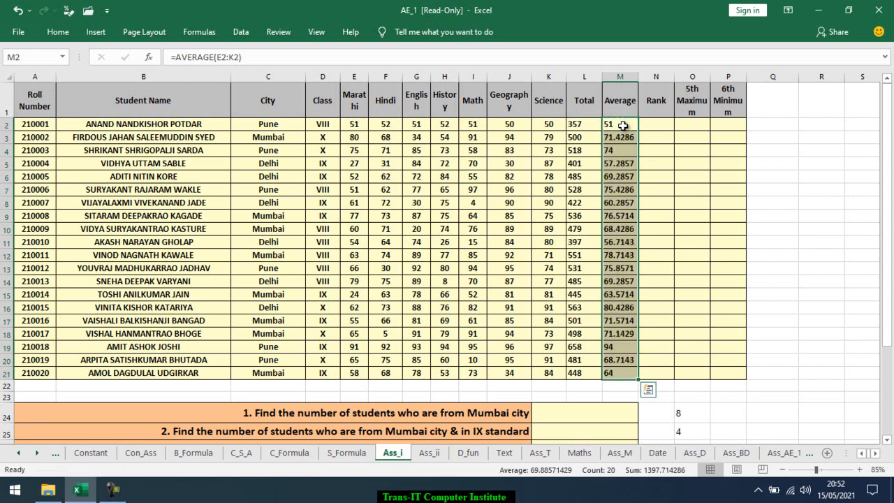
Format the Average column M2:M21 as numbers with two decimal places
{"action": "left_click", "coordinate": [59, 32]}
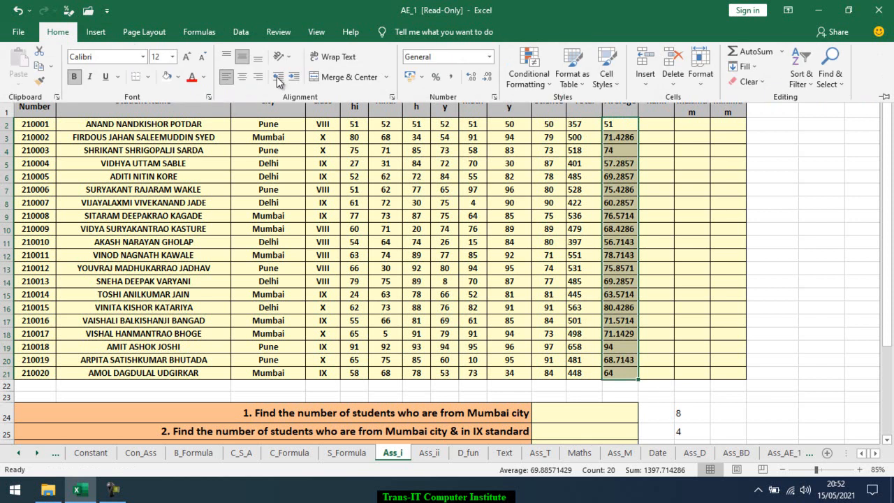
{"action": "left_click", "coordinate": [472, 77]}
{"action": "left_click", "coordinate": [487, 78]}
{"action": "left_click", "coordinate": [486, 78]}
{"action": "left_click", "coordinate": [487, 78]}
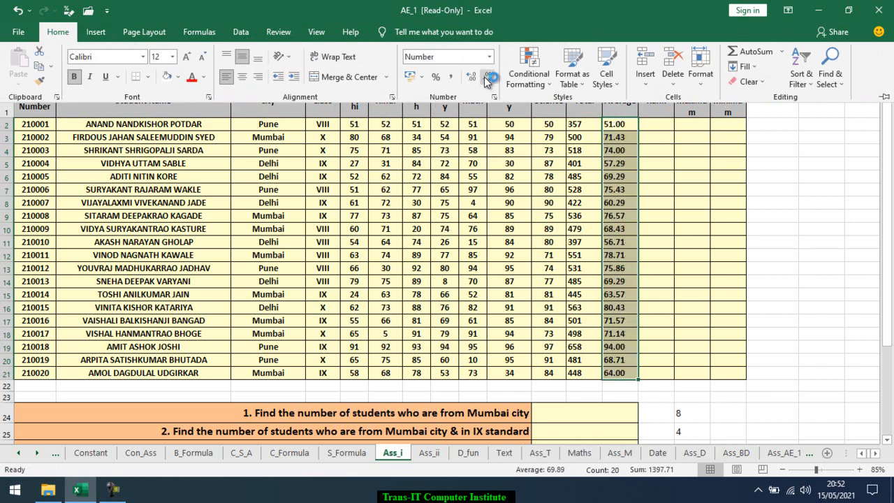
{"action": "left_click", "coordinate": [655, 217]}
{"action": "left_click", "coordinate": [658, 126]}
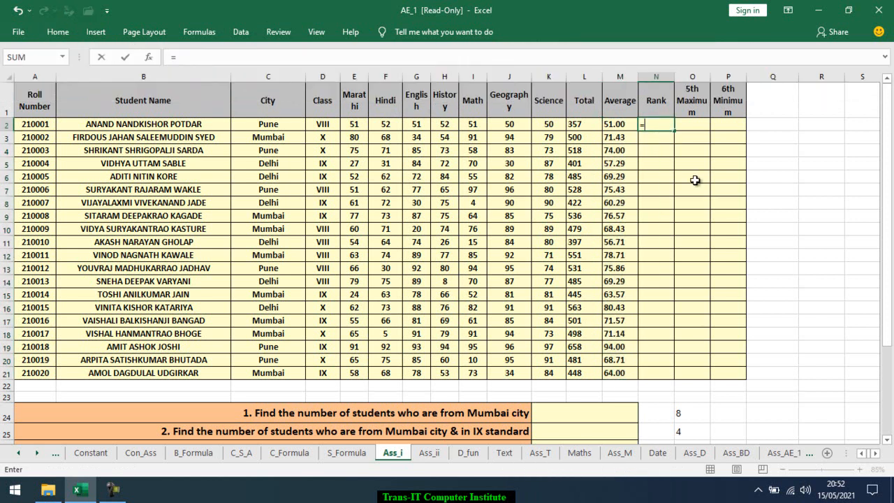
{"action": "type", "text": "=rank"}
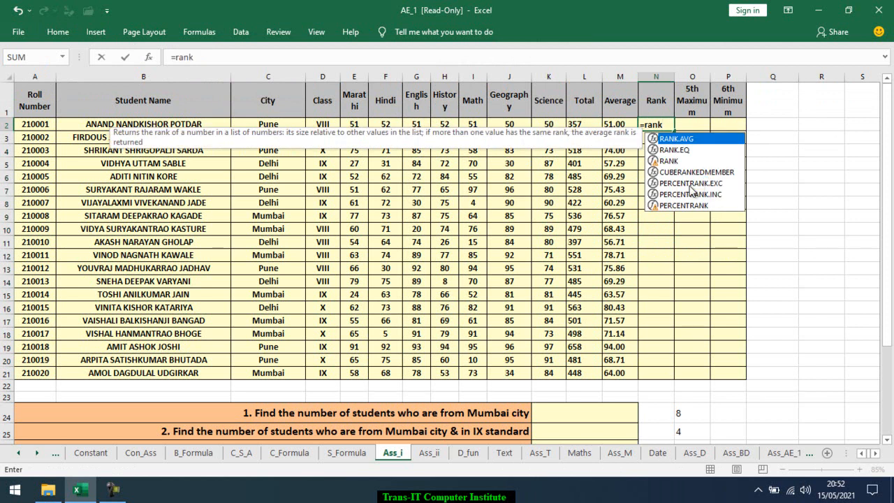
{"action": "key", "text": "Down"}
{"action": "key", "text": "Down"}
{"action": "key", "text": "Tab"}
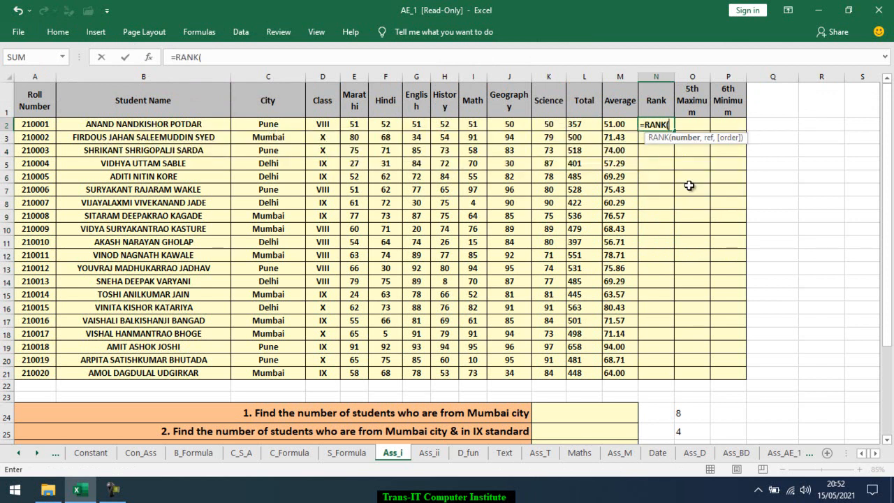
{"action": "key", "text": "Left"}
{"action": "key", "text": "Left"}
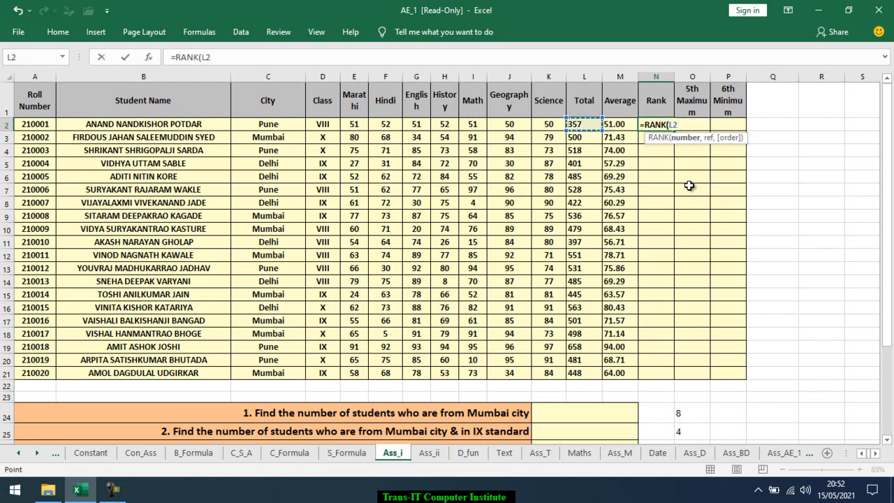
{"action": "key", "text": "Right"}
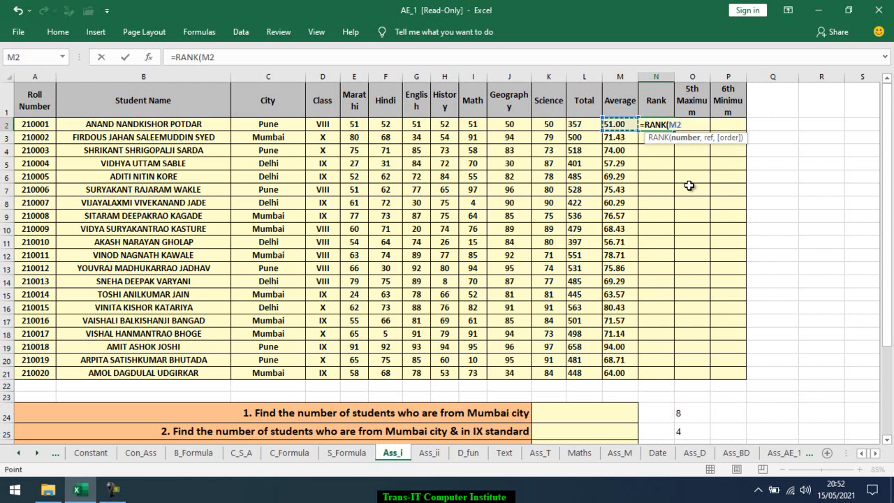
{"action": "type", "text": ","}
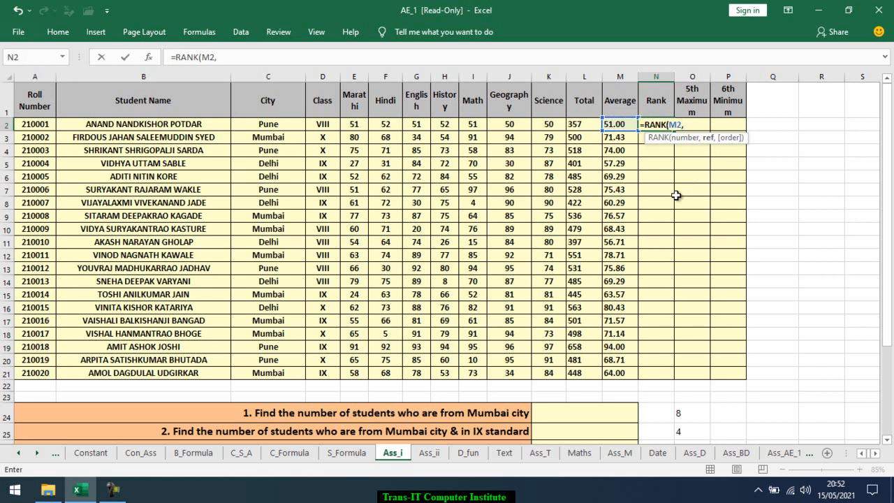
{"action": "key", "text": "Left"}
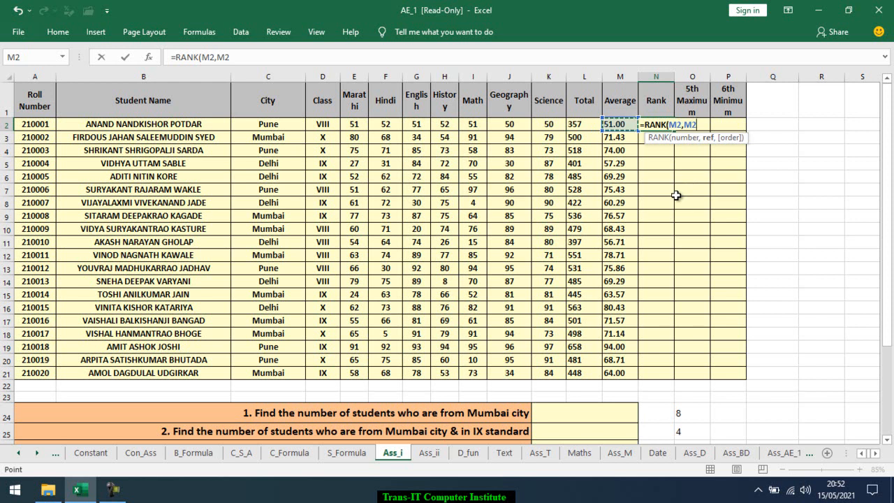
{"action": "key", "text": "Escape"}
Enter =RANK(L2,$L$2:$L$21,0) in the Rank cell N2 to rank the first student's total in descending order
{"action": "type", "text": "=rank"}
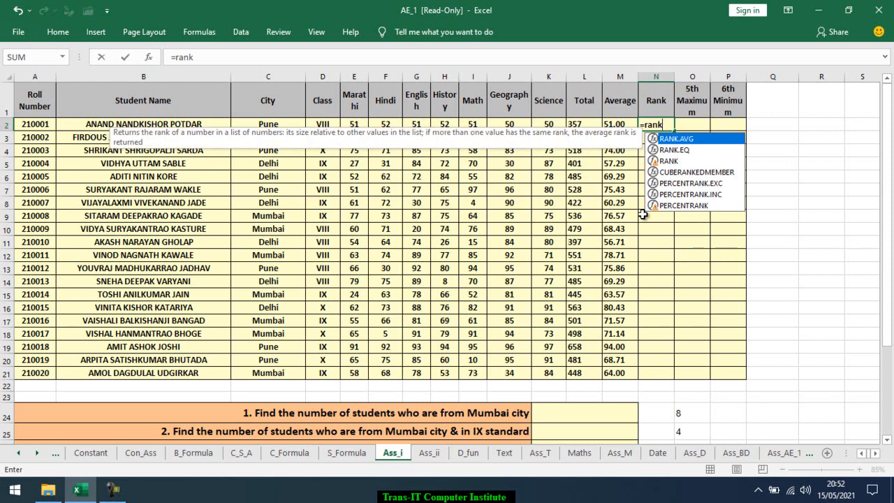
{"action": "key", "text": "Down"}
{"action": "key", "text": "Down"}
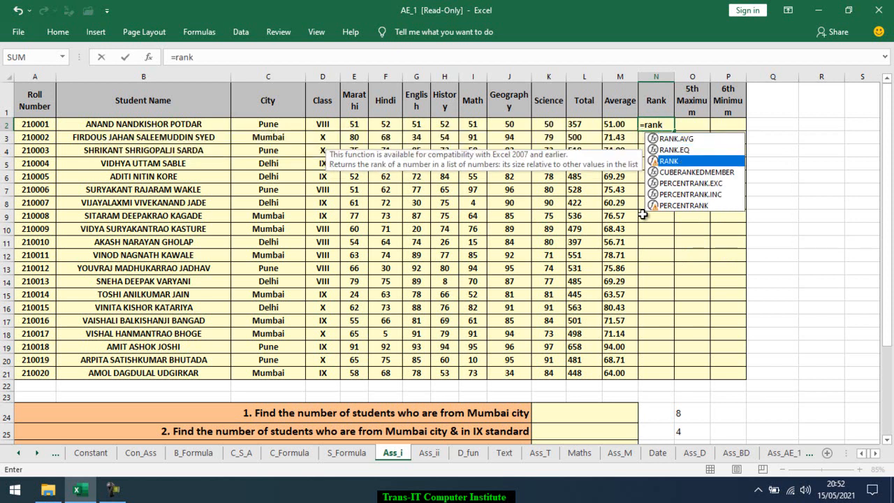
{"action": "key", "text": "Tab"}
{"action": "key", "text": "Left"}
{"action": "key", "text": "Left"}
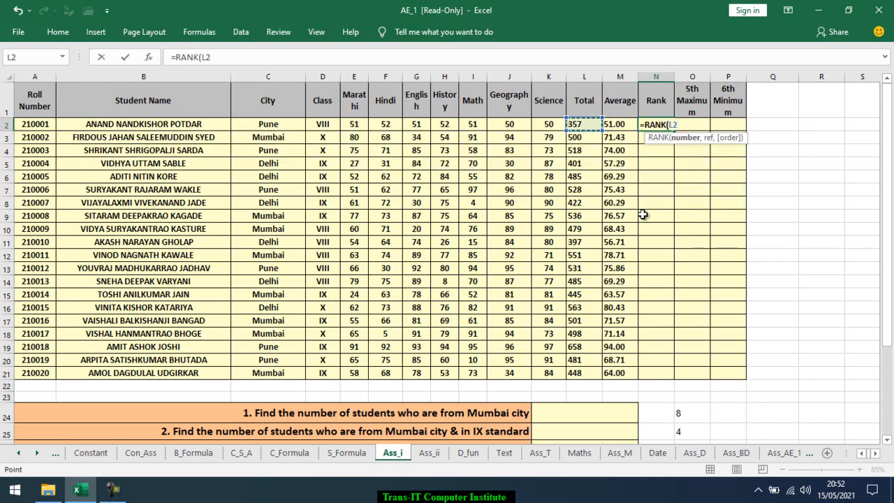
{"action": "type", "text": ","}
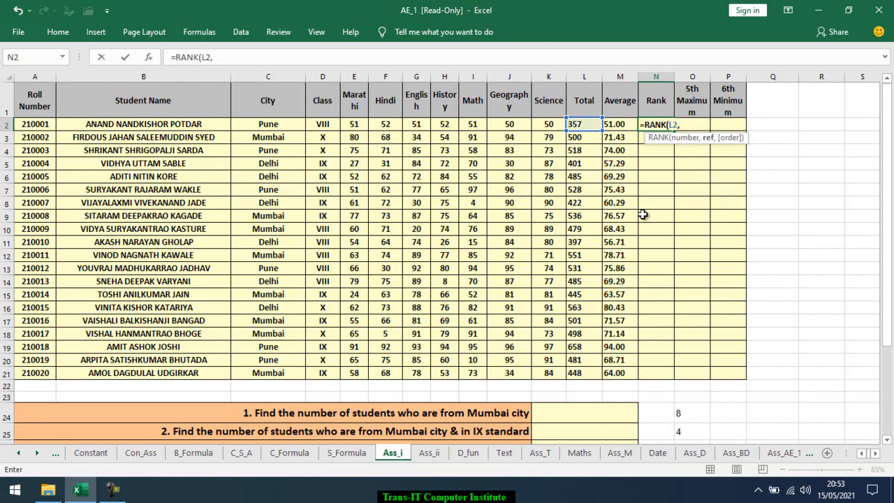
{"action": "key", "text": "Left"}
{"action": "key", "text": "Left"}
{"action": "key", "text": "ctrl+shift+Down"}
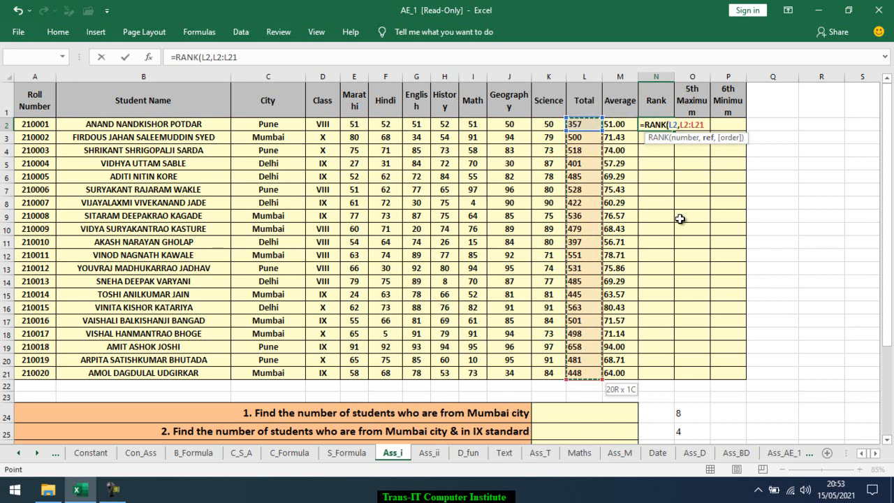
{"action": "key", "text": "F4"}
{"action": "type", "text": ","}
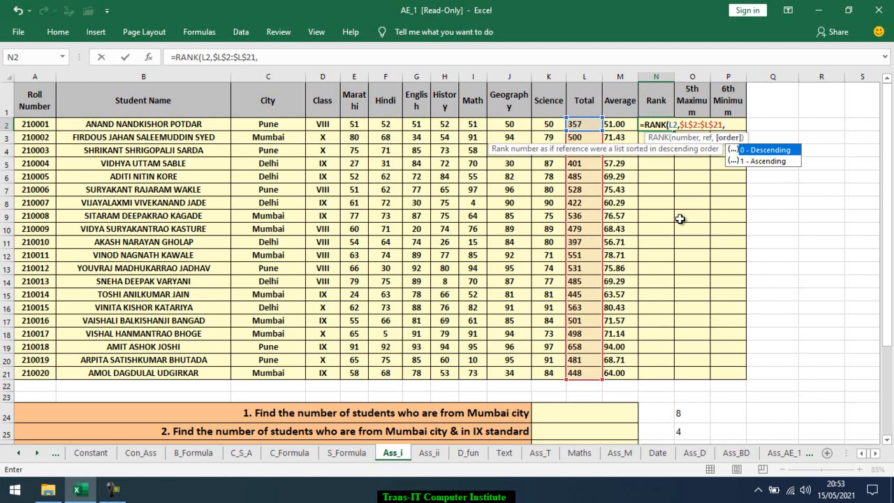
{"action": "key", "text": "Down"}
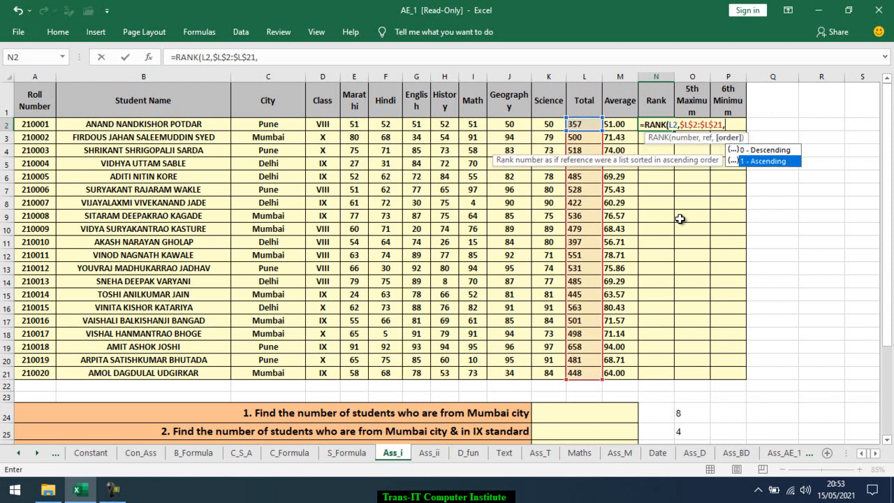
{"action": "key", "text": "Up"}
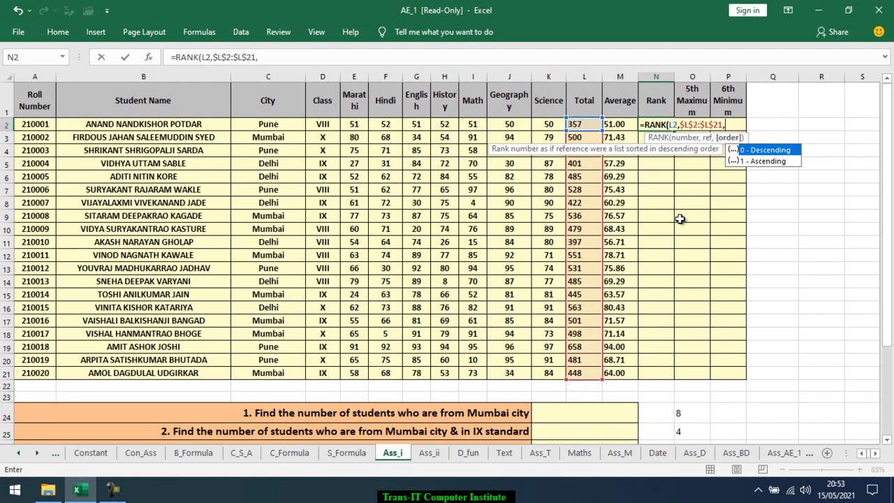
{"action": "key", "text": "Escape"}
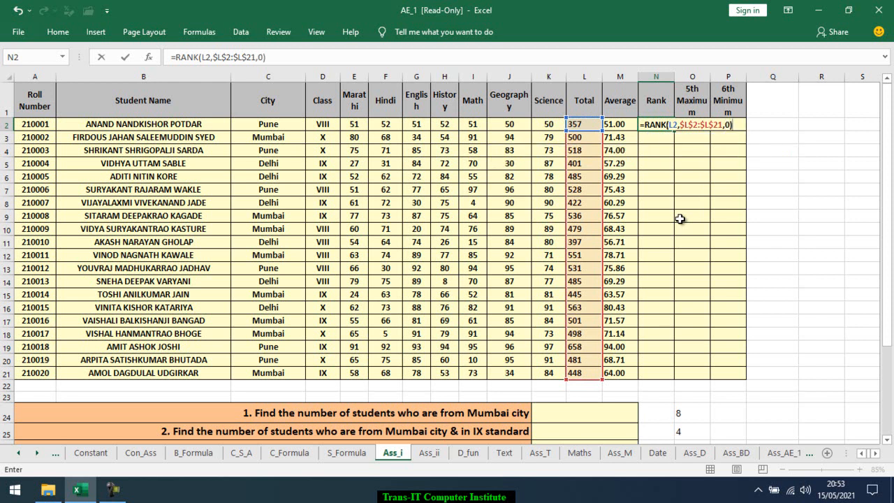
{"action": "key", "text": "Return"}
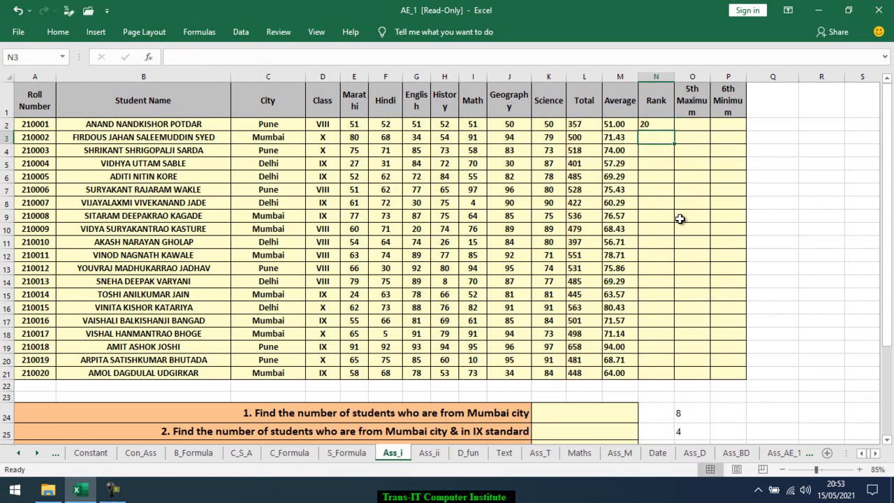
Copy the rank formula from N2 down through N21 and check the ranks against the totals
{"action": "left_click", "coordinate": [669, 123]}
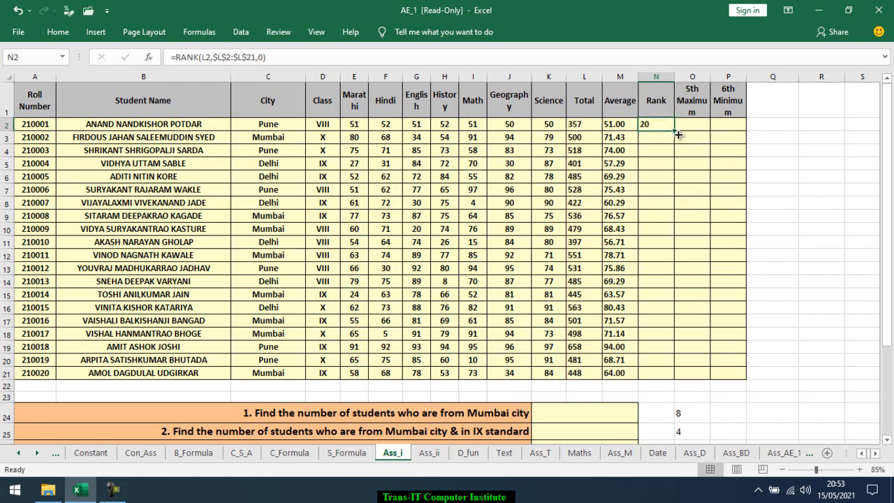
{"action": "left_click_drag", "start_coordinate": [673, 143], "coordinate": [670, 381]}
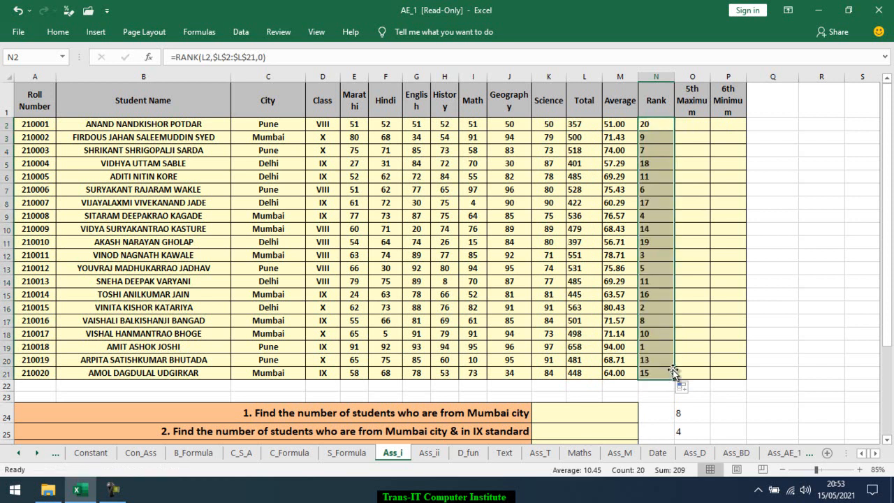
{"action": "left_click", "coordinate": [575, 346]}
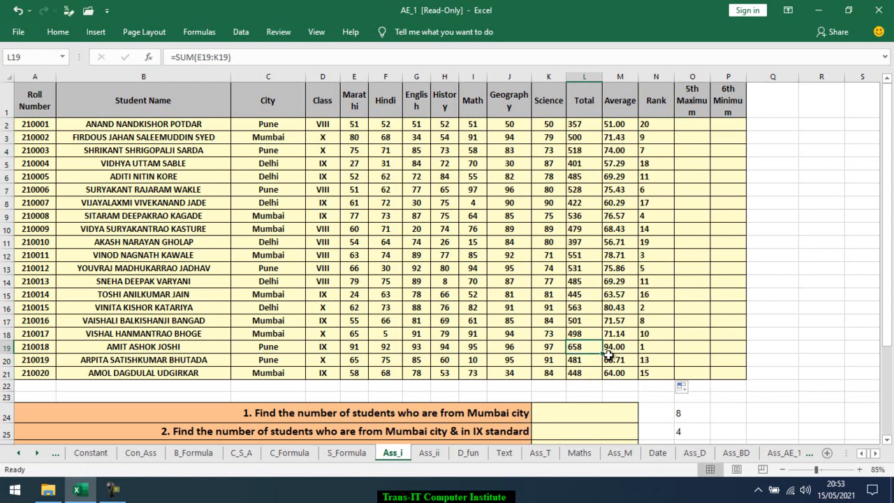
{"action": "left_click", "coordinate": [589, 309]}
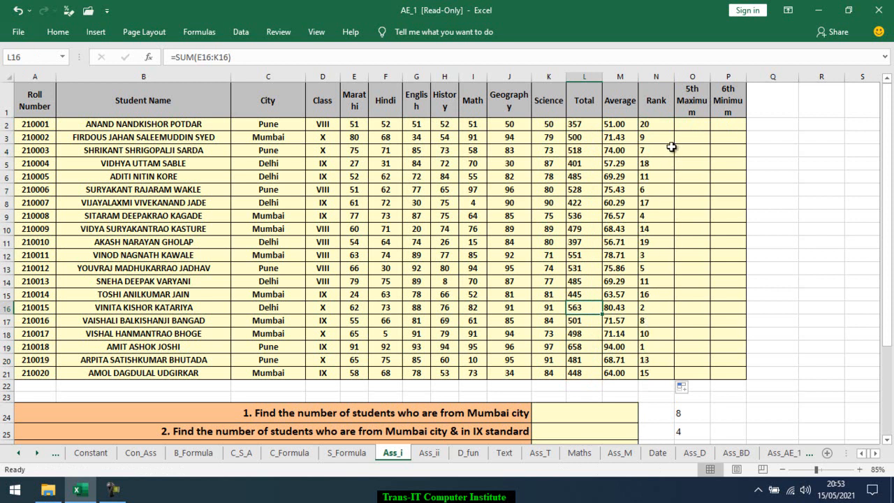
Enter =MAX(L2:L21) in the 5th Maximum cell O2
{"action": "left_click", "coordinate": [690, 125]}
{"action": "left_click", "coordinate": [583, 124]}
{"action": "left_click", "coordinate": [689, 125]}
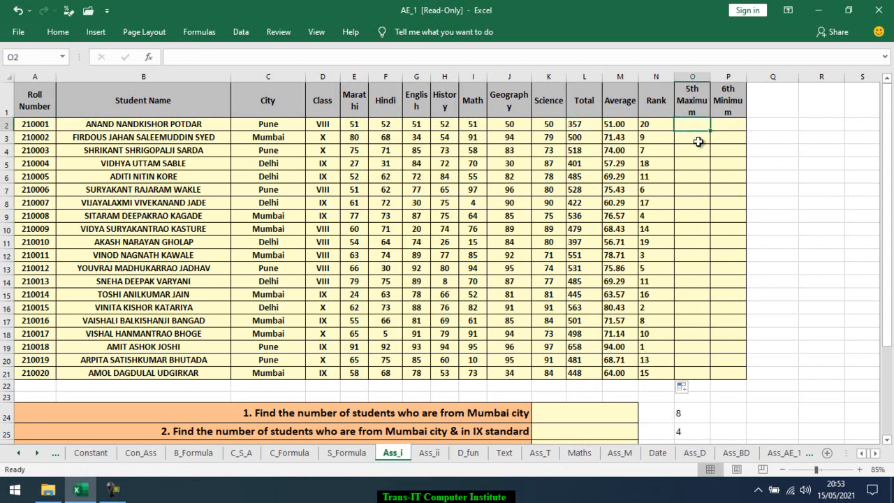
{"action": "type", "text": "=max"}
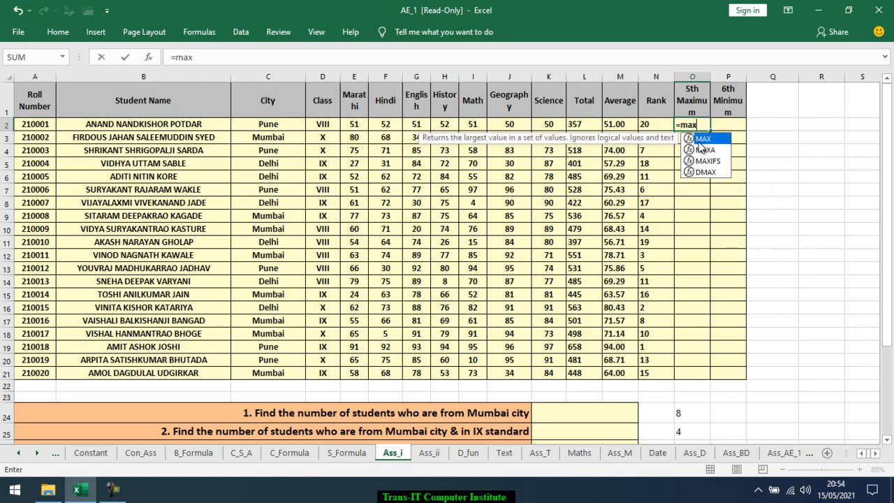
{"action": "key", "text": "Tab"}
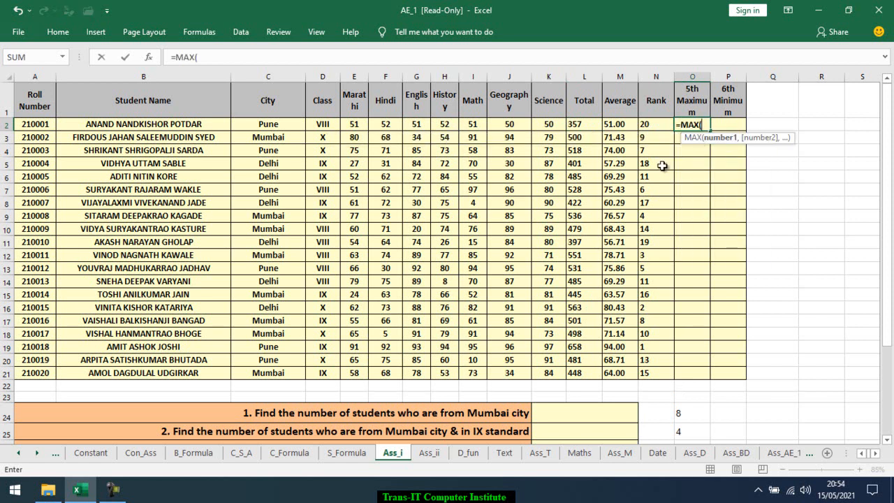
{"action": "left_click", "coordinate": [572, 124]}
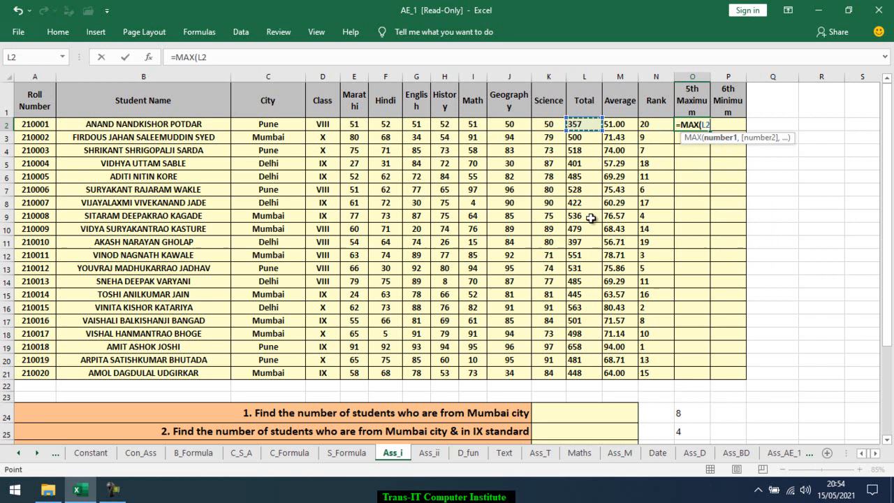
{"action": "left_click", "coordinate": [572, 373], "text": "shift"}
{"action": "key", "text": "Return"}
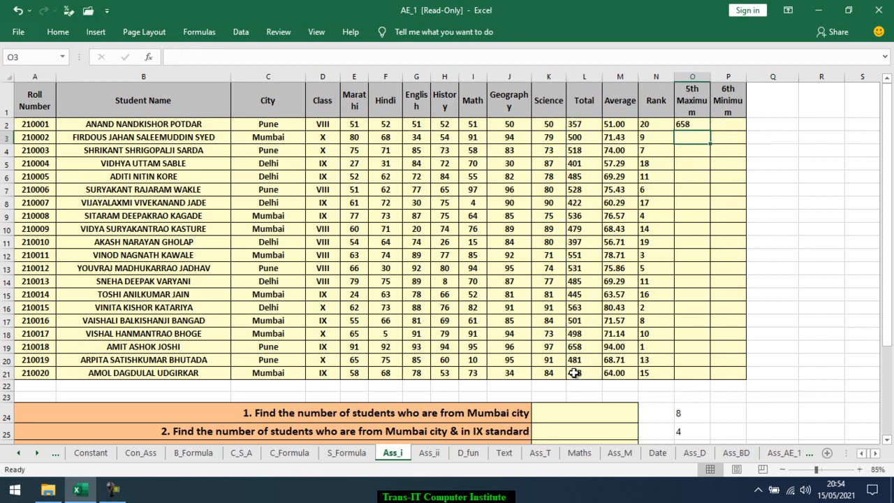
Enter =LARGE(L2:L21,5) in O2 to get the fifth highest total
{"action": "left_click", "coordinate": [690, 127]}
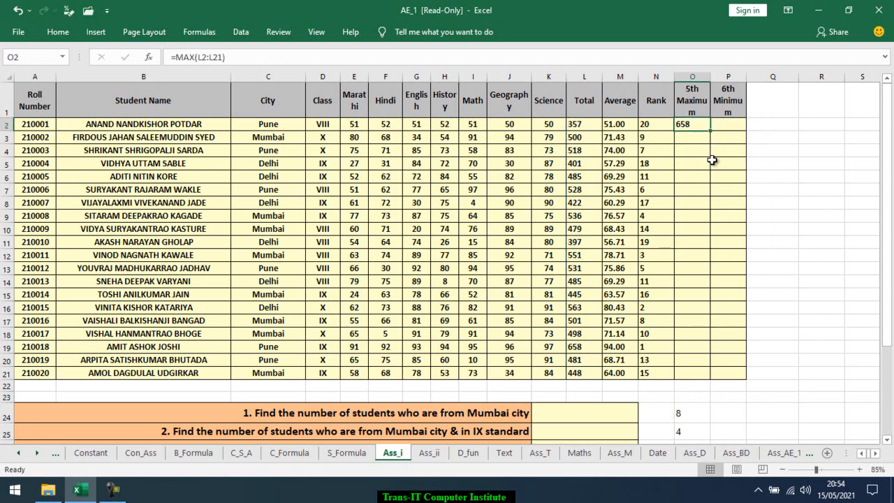
{"action": "type", "text": "=larg"}
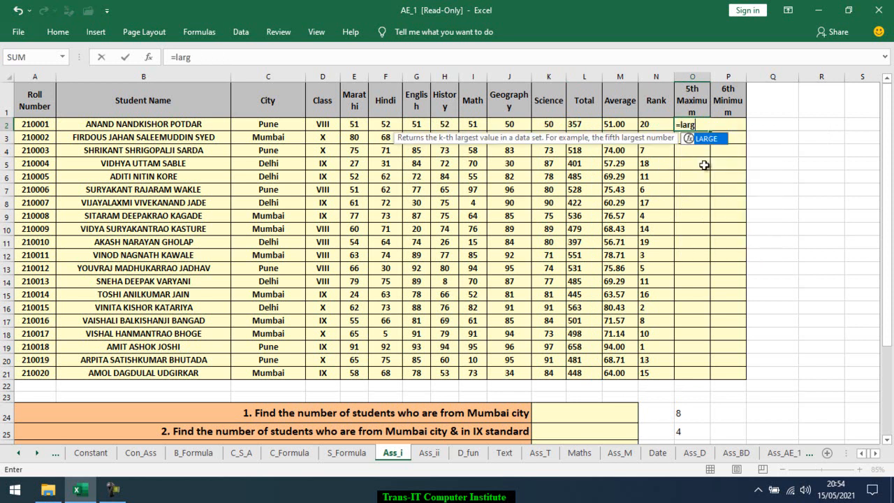
{"action": "key", "text": "Tab"}
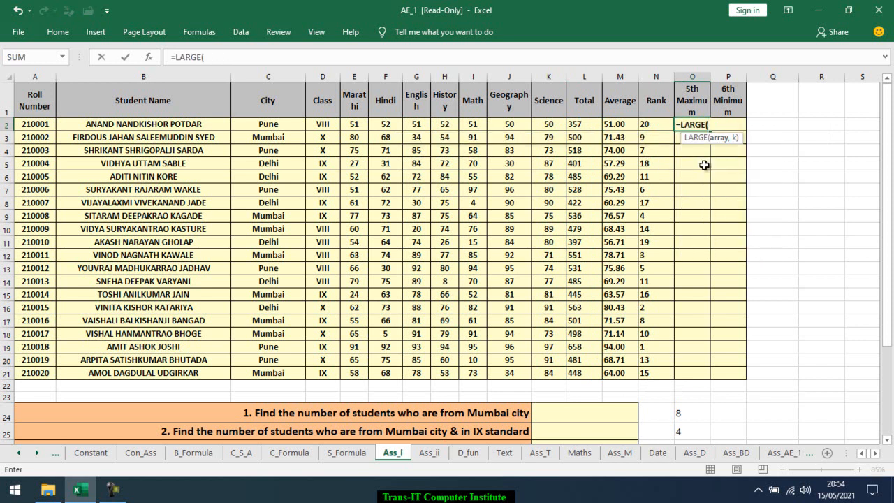
{"action": "key", "text": "Left"}
{"action": "key", "text": "Left"}
{"action": "key", "text": "Left"}
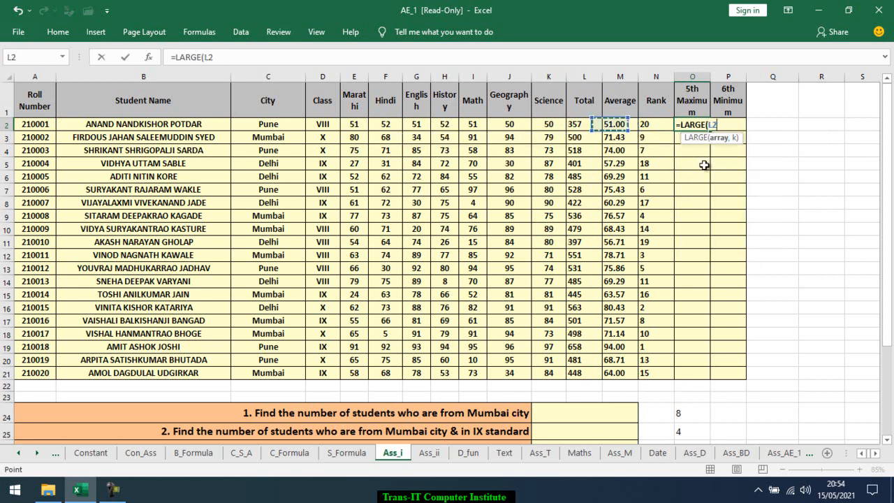
{"action": "key", "text": "ctrl+shift+Down"}
{"action": "type", "text": ",5"}
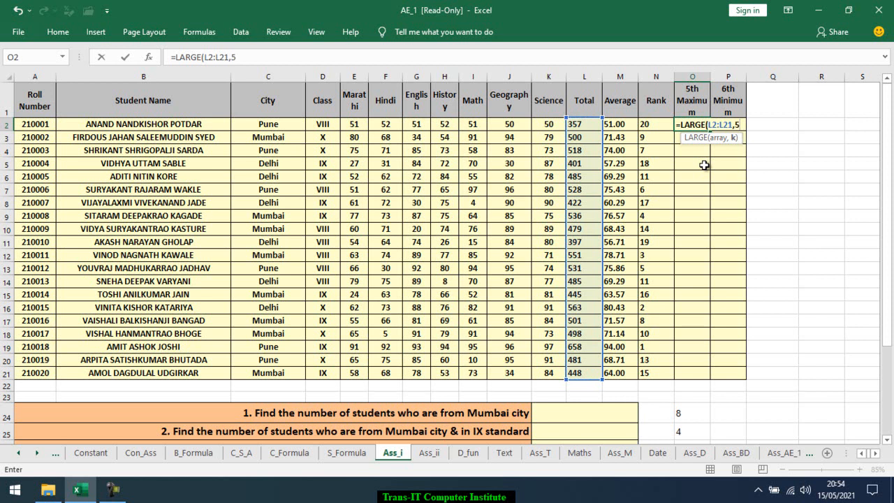
{"action": "key", "text": "Return"}
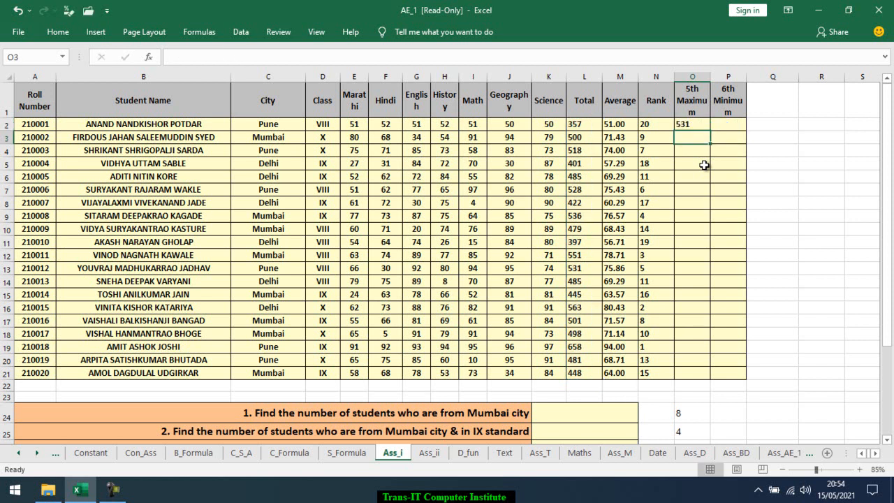
Enter =SMALL(L2:L21,6) in the 6th Minimum cell P2 to get the sixth lowest total
{"action": "key", "text": "Up"}
{"action": "key", "text": "Right"}
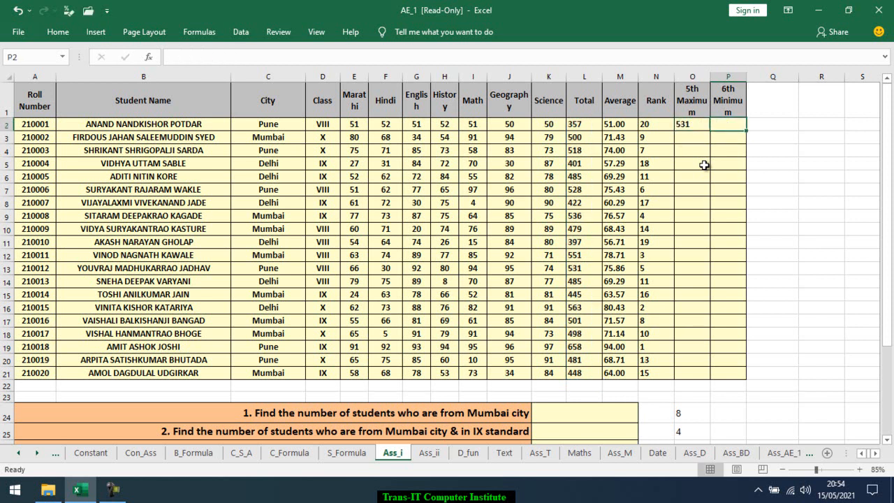
{"action": "type", "text": "=smal"}
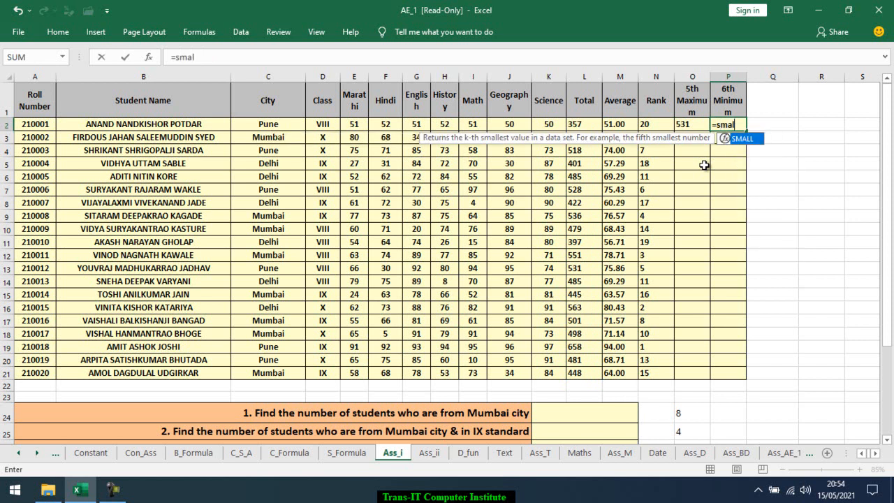
{"action": "key", "text": "Tab"}
{"action": "key", "text": "Left"}
{"action": "key", "text": "Left"}
{"action": "key", "text": "Left"}
{"action": "key", "text": "Left"}
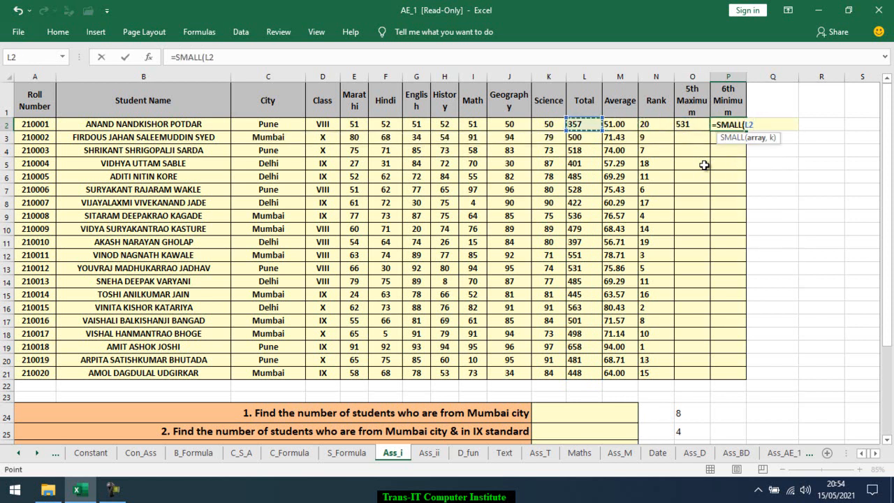
{"action": "key", "text": "ctrl+shift+Down"}
{"action": "type", "text": ","}
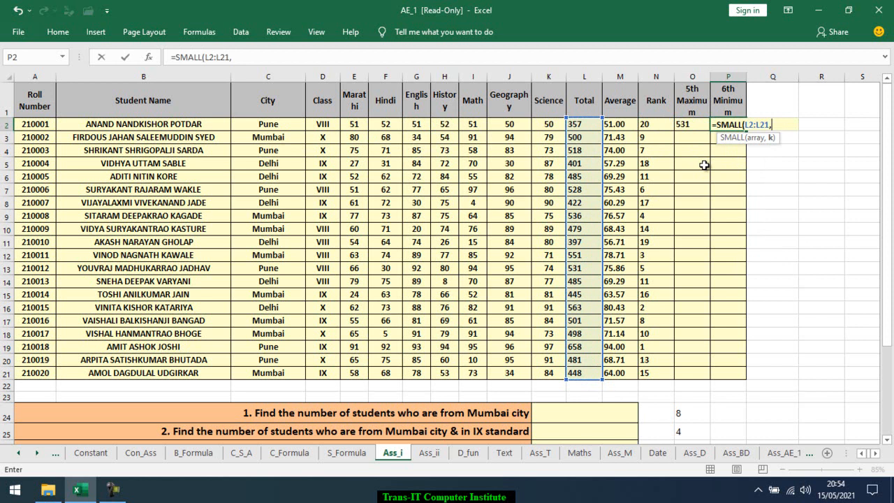
{"action": "type", "text": "6)"}
{"action": "key", "text": "Return"}
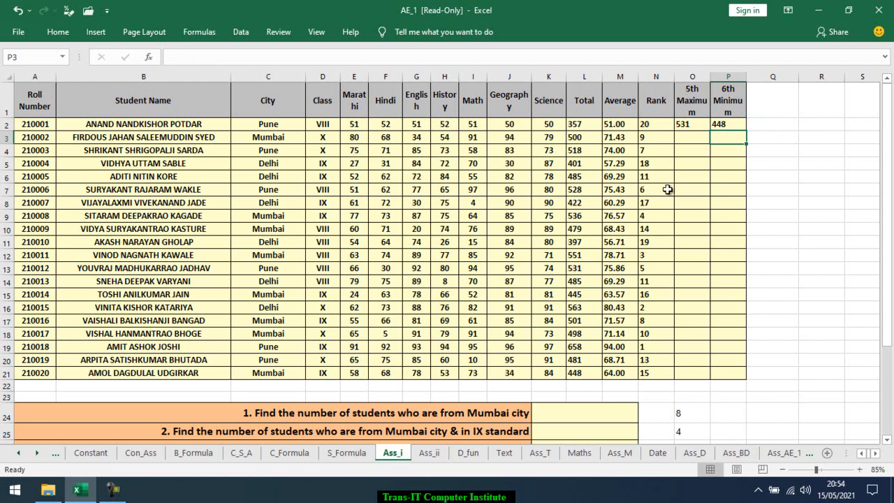
Select the table A1:P21 and create named ranges from the values in its top row
{"action": "scroll", "coordinate": [668, 189], "scroll_direction": "down", "scroll_amount": 1}
{"action": "scroll", "coordinate": [668, 189], "scroll_direction": "up", "scroll_amount": 1}
{"action": "left_click", "coordinate": [35, 109]}
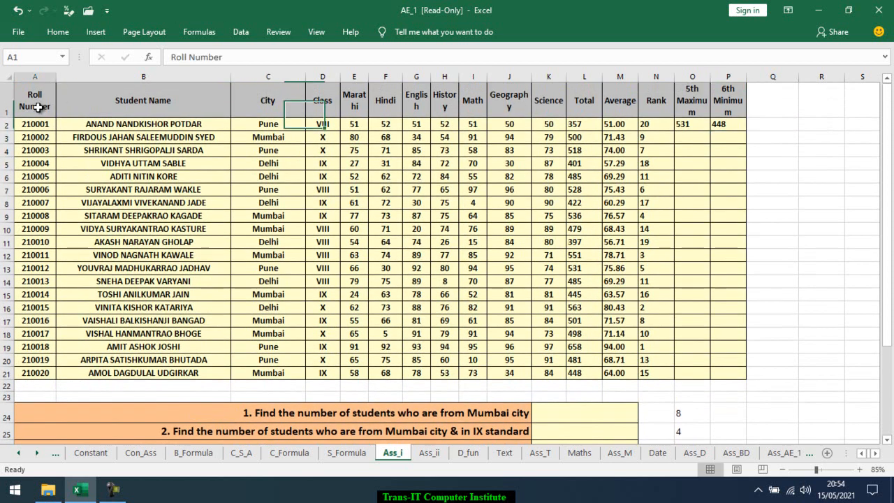
{"action": "left_click", "coordinate": [722, 372], "text": "shift"}
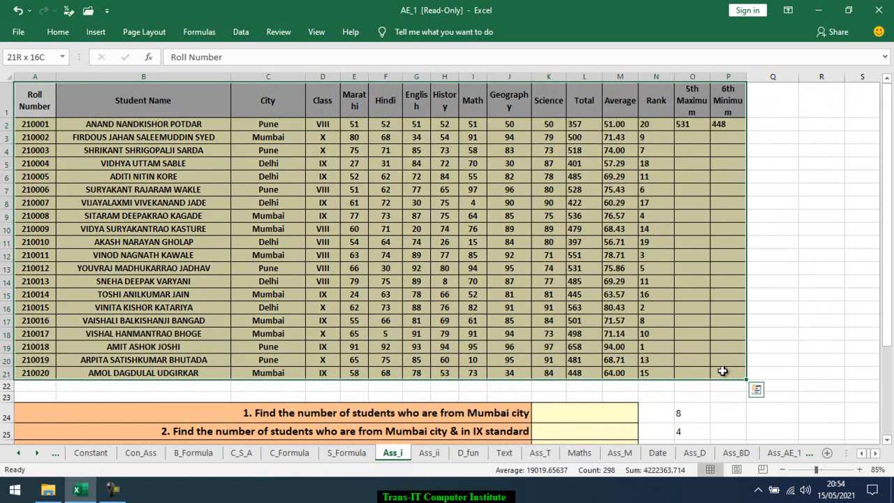
{"action": "left_click", "coordinate": [201, 32]}
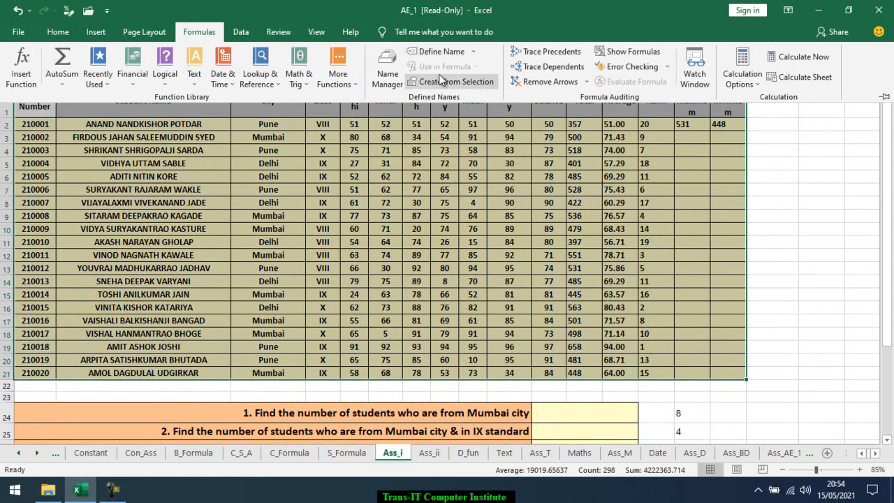
{"action": "left_click", "coordinate": [439, 82]}
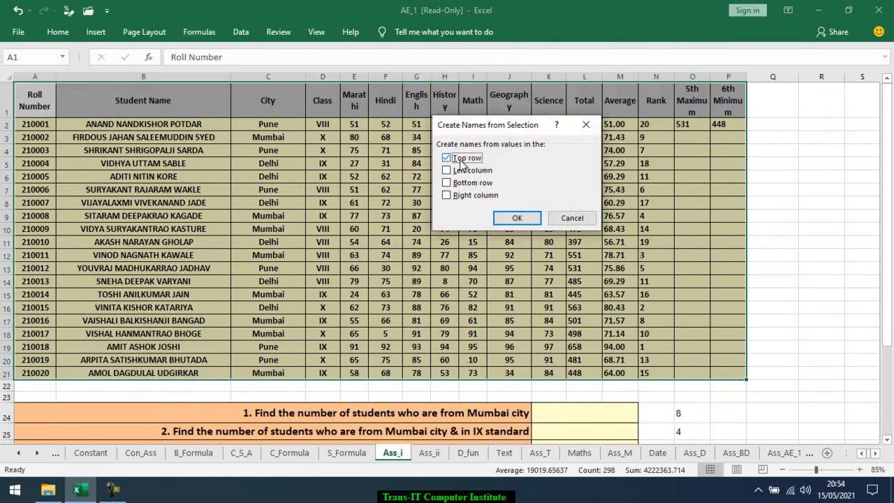
{"action": "left_click", "coordinate": [522, 218]}
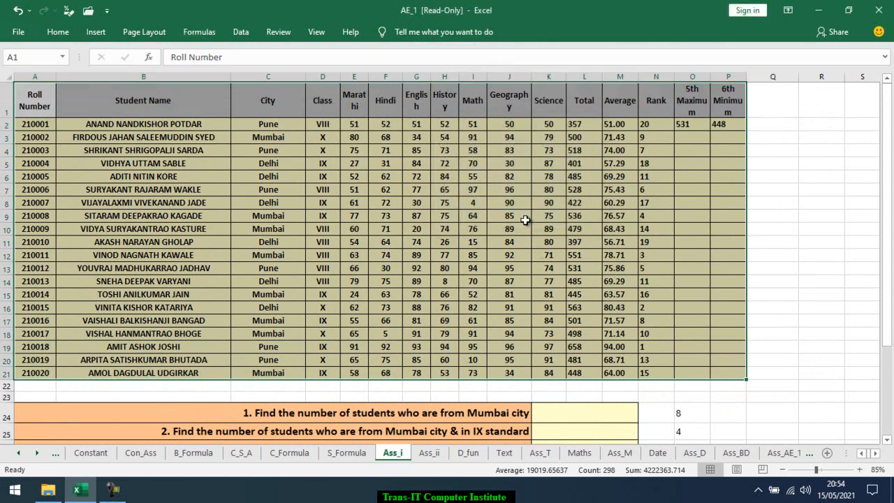
Review the list of defined named ranges for the marks table
{"action": "left_click", "coordinate": [469, 153]}
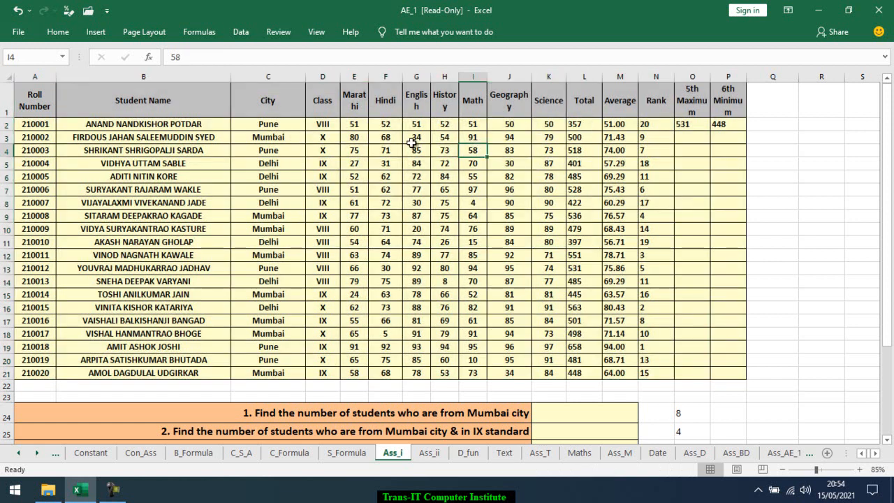
{"action": "left_click", "coordinate": [62, 57]}
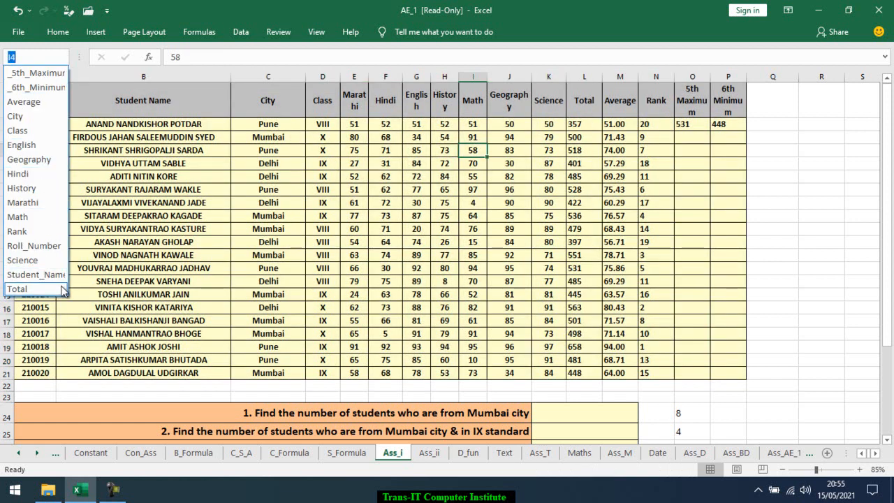
{"action": "key", "text": "Escape"}
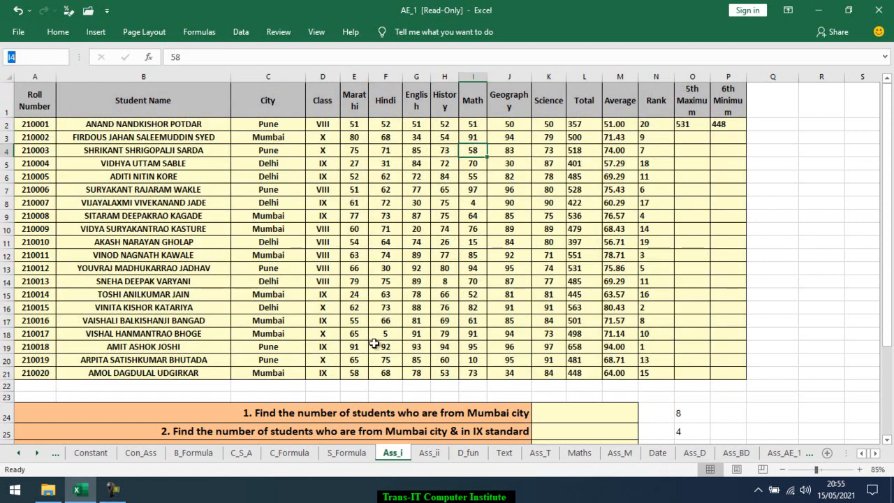
Enter =COUNTIF(City,"mumbai") in K24 to count the students from Mumbai city
{"action": "left_click", "coordinate": [564, 419]}
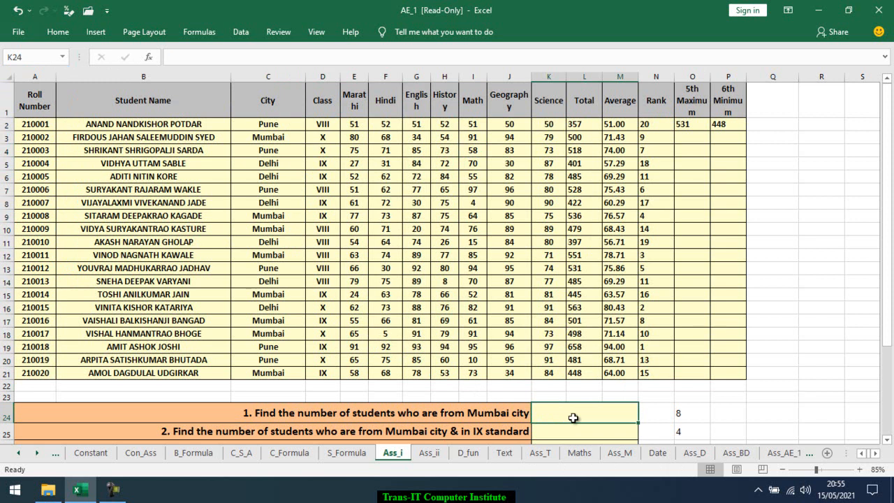
{"action": "type", "text": "=coun"}
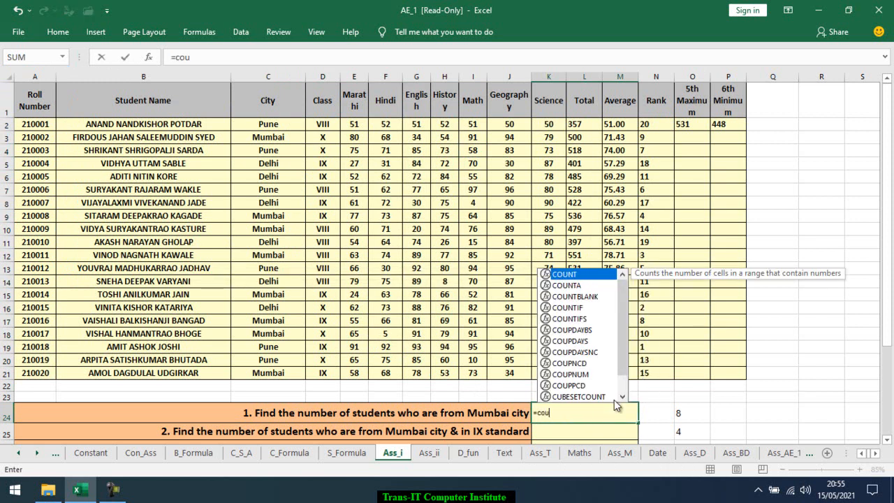
{"action": "key", "text": "Down"}
{"action": "key", "text": "Down"}
{"action": "key", "text": "Down"}
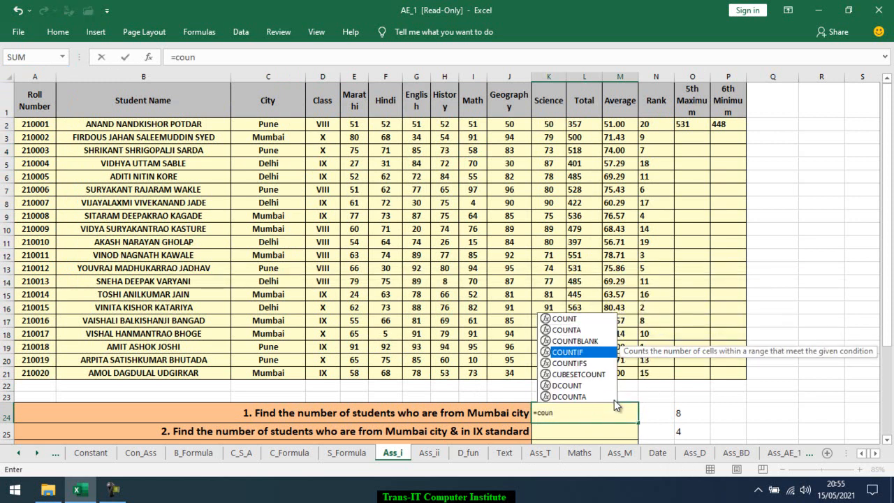
{"action": "key", "text": "Tab"}
{"action": "type", "text": "cit"}
{"action": "key", "text": "Tab"}
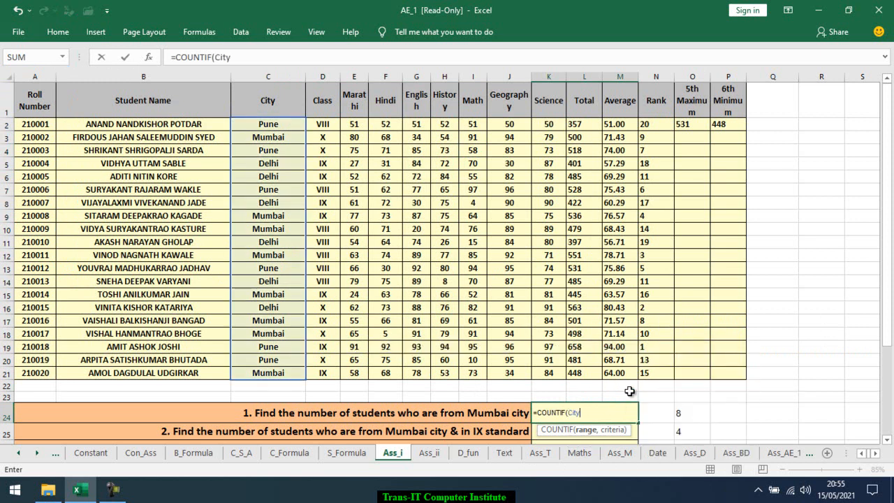
{"action": "type", "text": ",\"mumbai"}
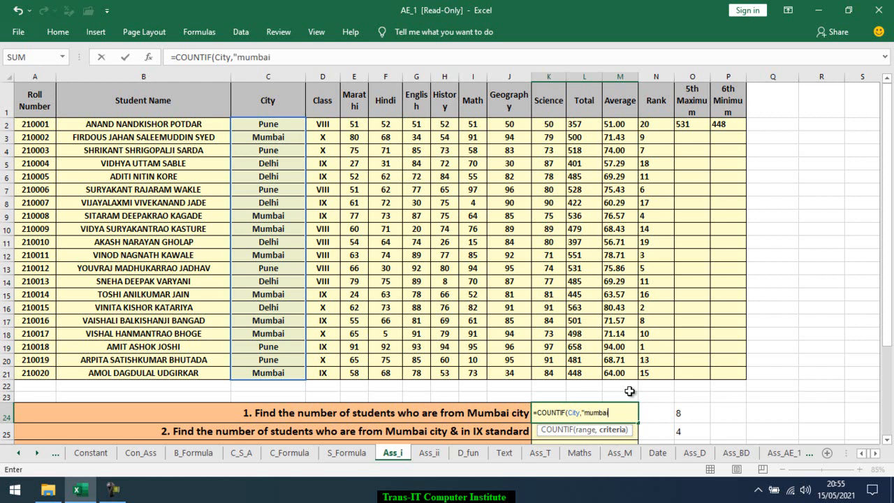
{"action": "type", "text": "\")"}
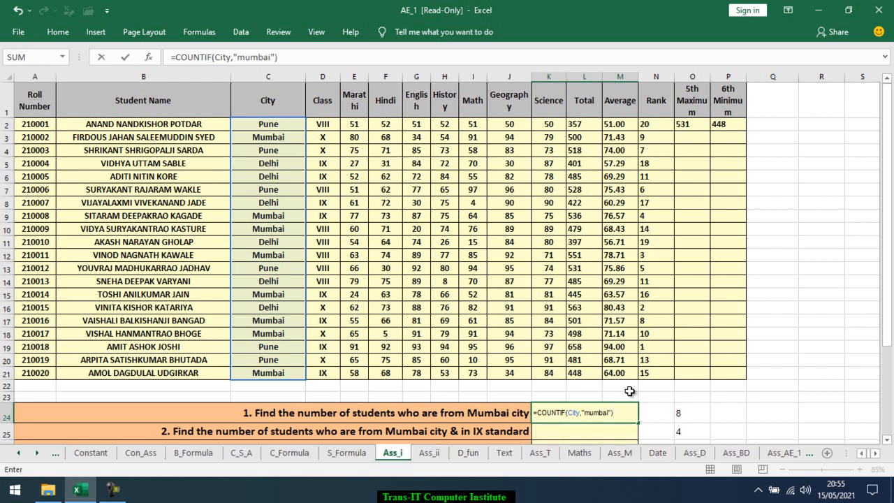
{"action": "key", "text": "Return"}
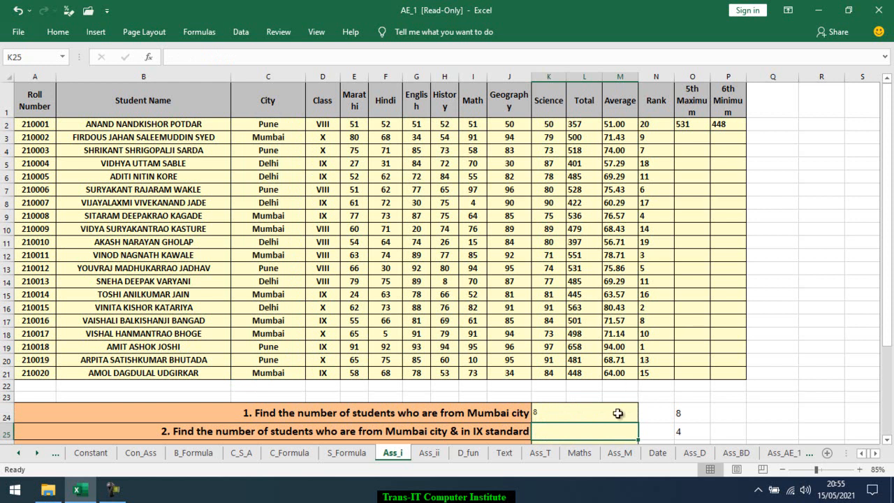
Format the answer cells K24:K32 with Calibri font and an enlarged font size
{"action": "scroll", "coordinate": [622, 411], "scroll_direction": "down", "scroll_amount": 3}
{"action": "left_click", "coordinate": [600, 274]}
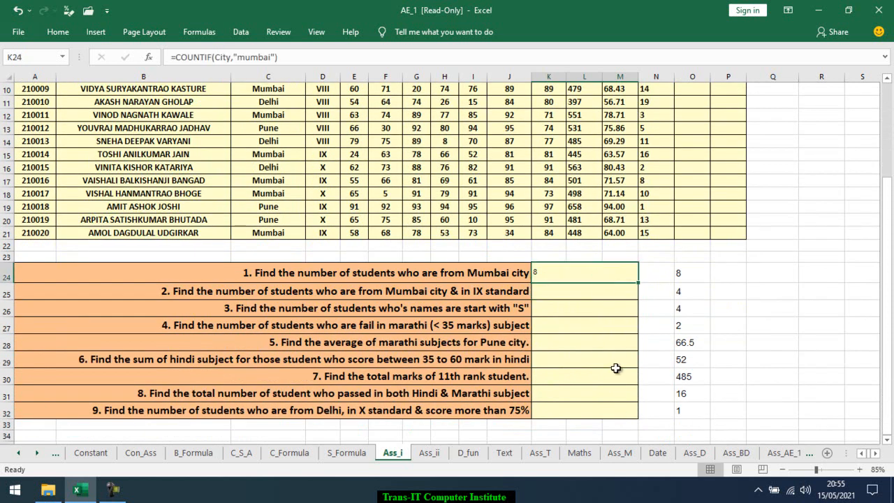
{"action": "left_click", "coordinate": [602, 409], "text": "shift"}
{"action": "left_click", "coordinate": [58, 31]}
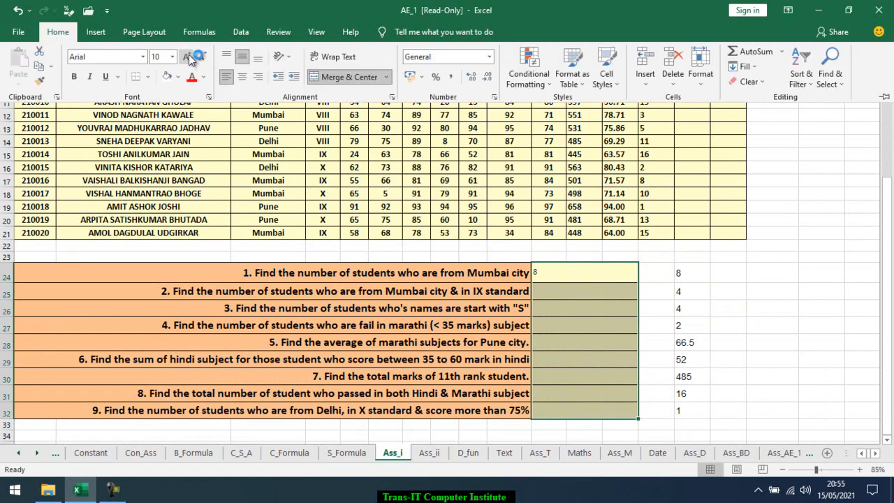
{"action": "left_click", "coordinate": [185, 57]}
{"action": "left_click", "coordinate": [185, 58]}
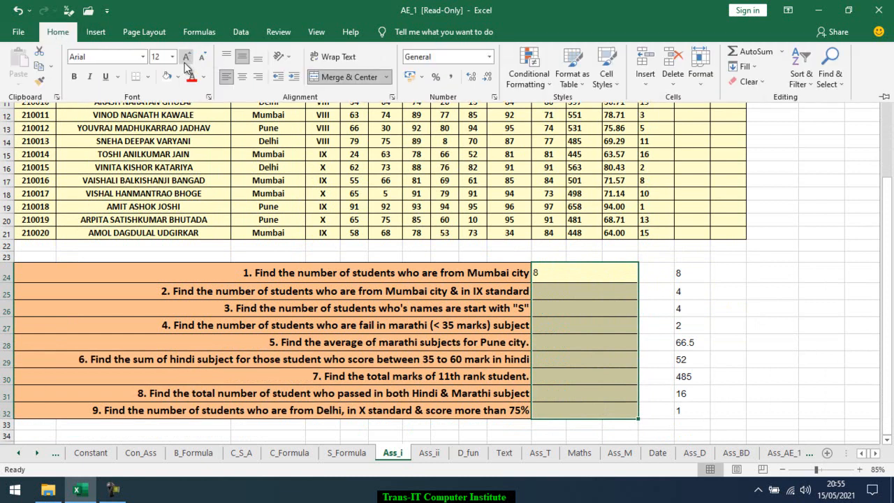
{"action": "left_click", "coordinate": [142, 56]}
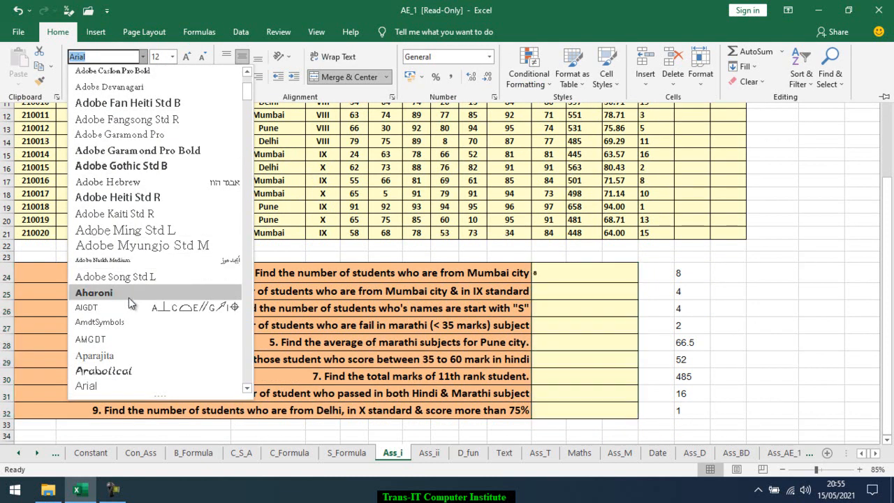
{"action": "type", "text": "calibri"}
{"action": "key", "text": "Return"}
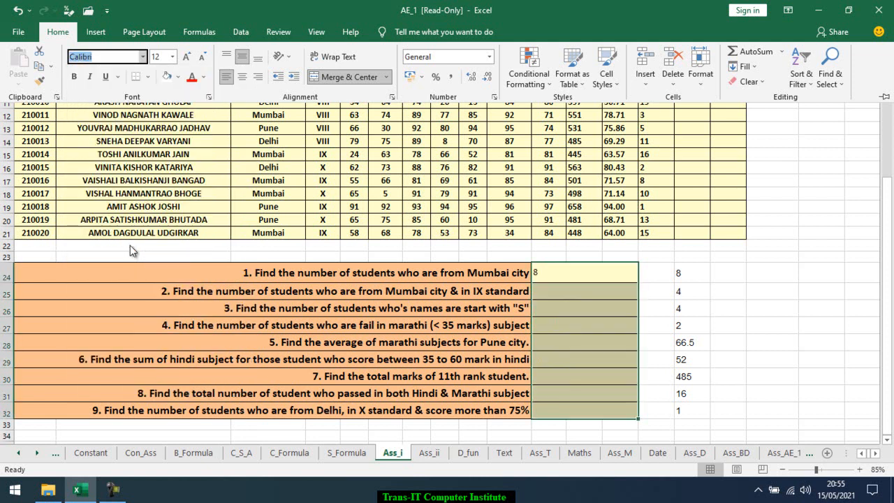
{"action": "left_click", "coordinate": [187, 58]}
{"action": "left_click", "coordinate": [187, 58]}
Enter =COUNTIFS(City,"Mumbai",Class,"ix") in K25 to count Mumbai students in IX standard
{"action": "left_click", "coordinate": [579, 284]}
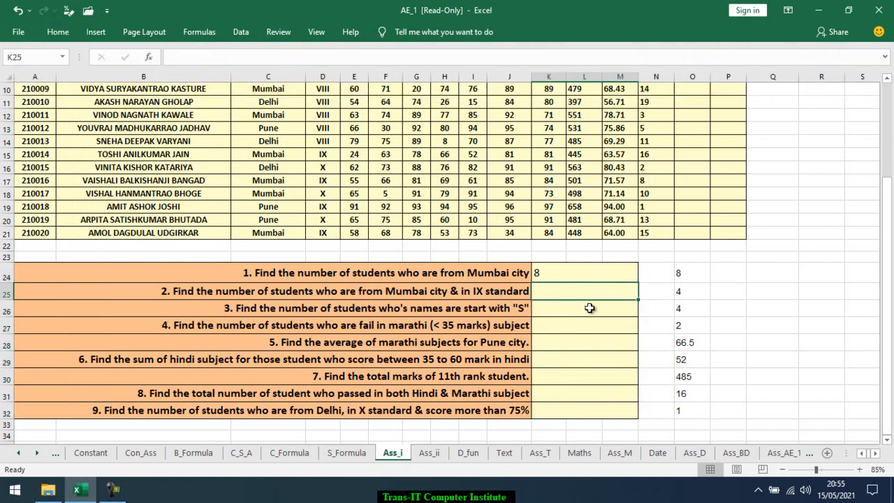
{"action": "scroll", "coordinate": [590, 308], "scroll_direction": "up", "scroll_amount": 3}
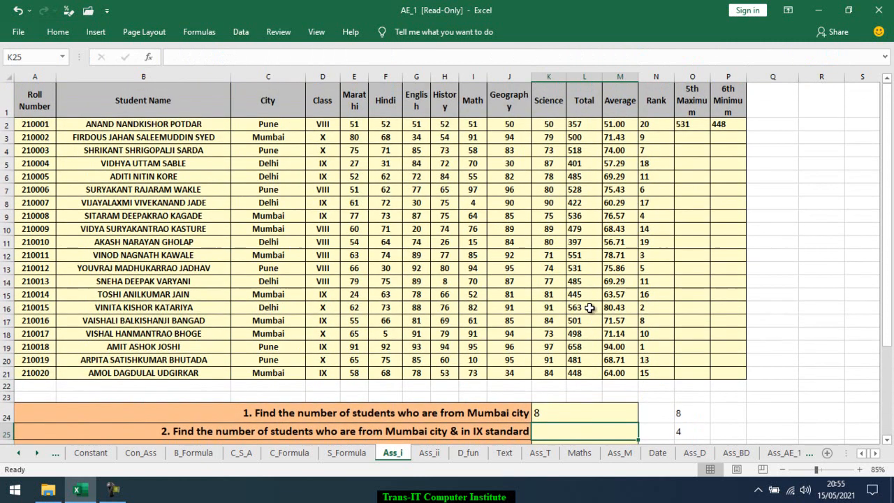
{"action": "scroll", "coordinate": [453, 264], "scroll_direction": "down", "scroll_amount": 1}
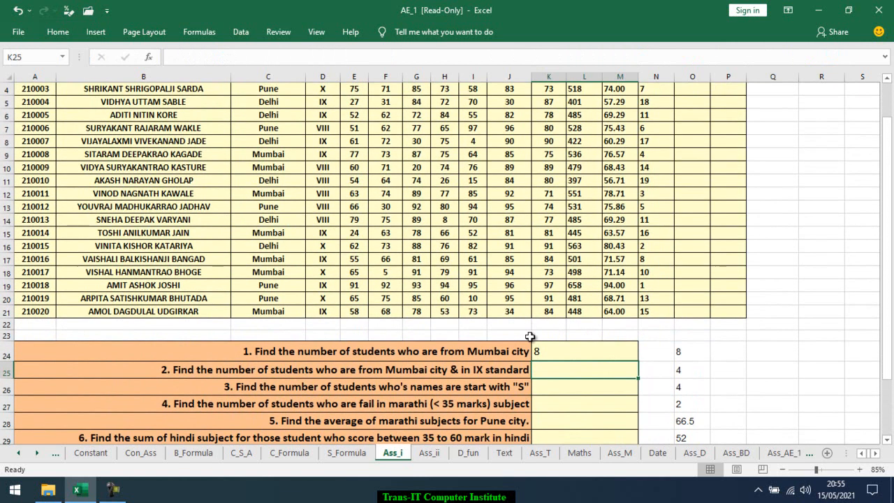
{"action": "type", "text": "=coun"}
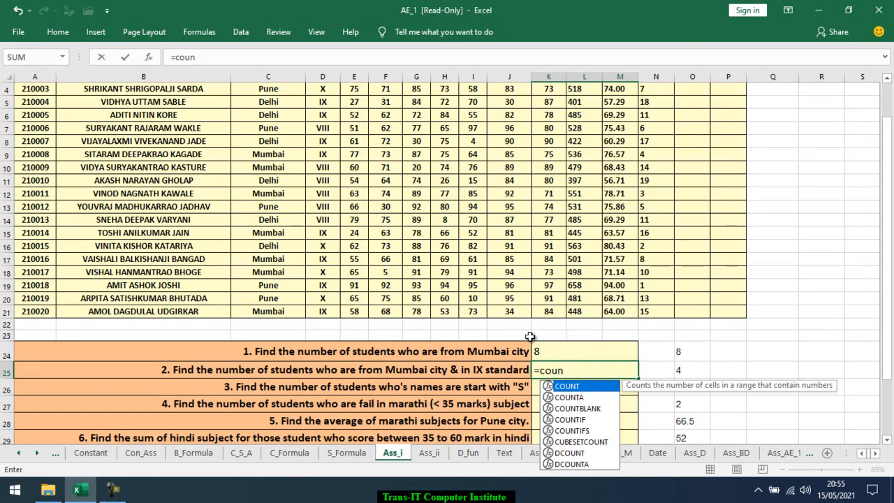
{"action": "key", "text": "Down"}
{"action": "key", "text": "Down"}
{"action": "key", "text": "Down"}
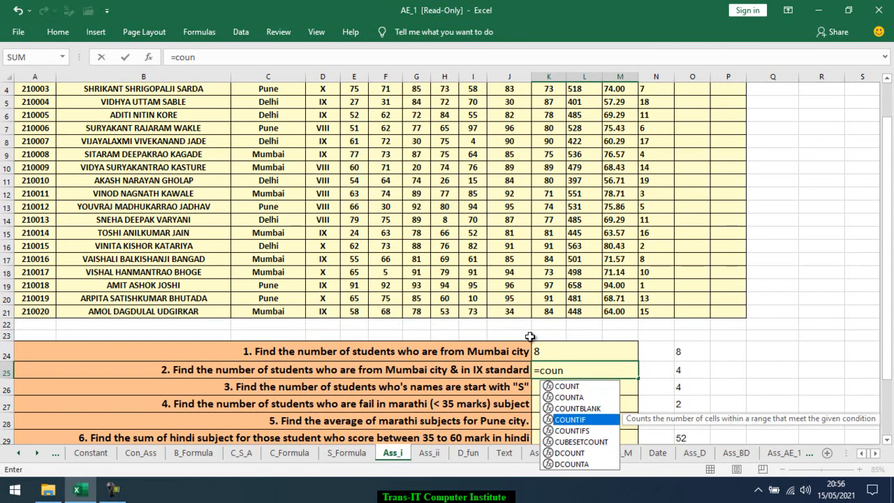
{"action": "key", "text": "Down"}
{"action": "key", "text": "Tab"}
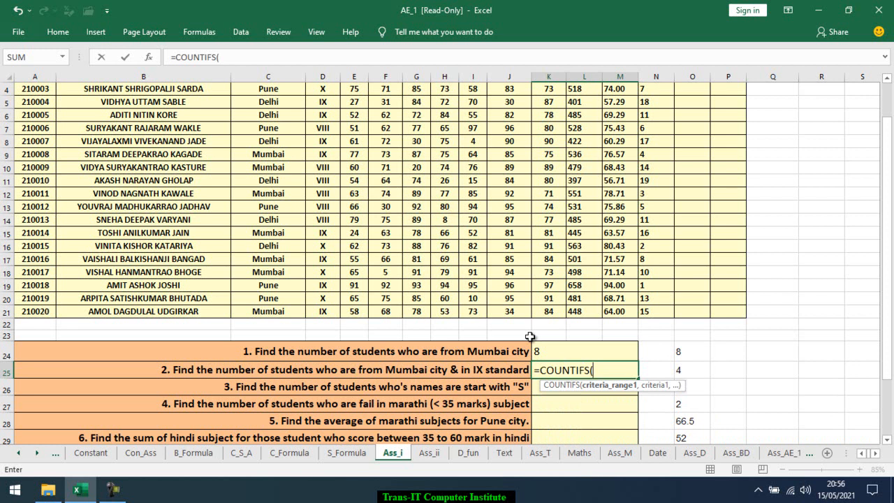
{"action": "type", "text": "City"}
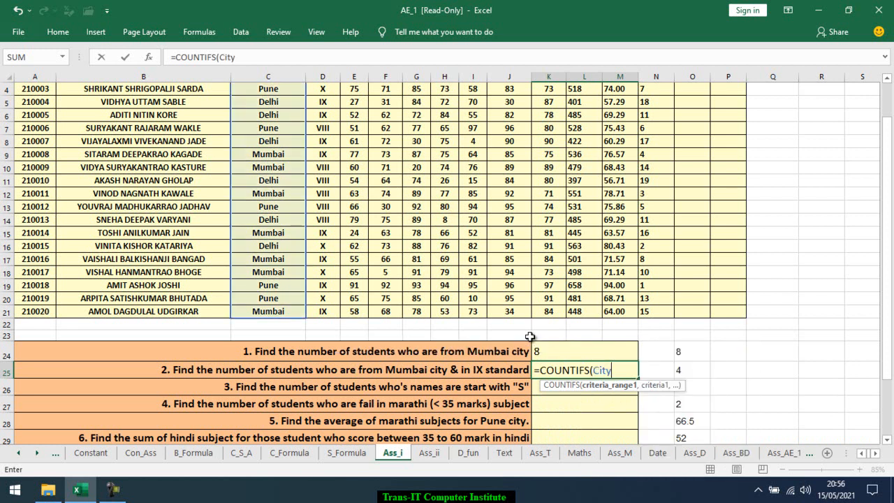
{"action": "type", "text": ","}
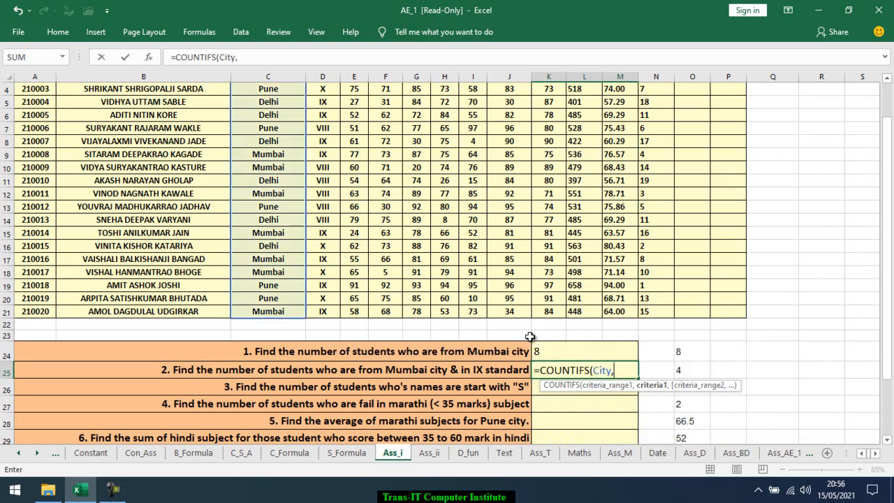
{"action": "type", "text": "\"Mumbai\","}
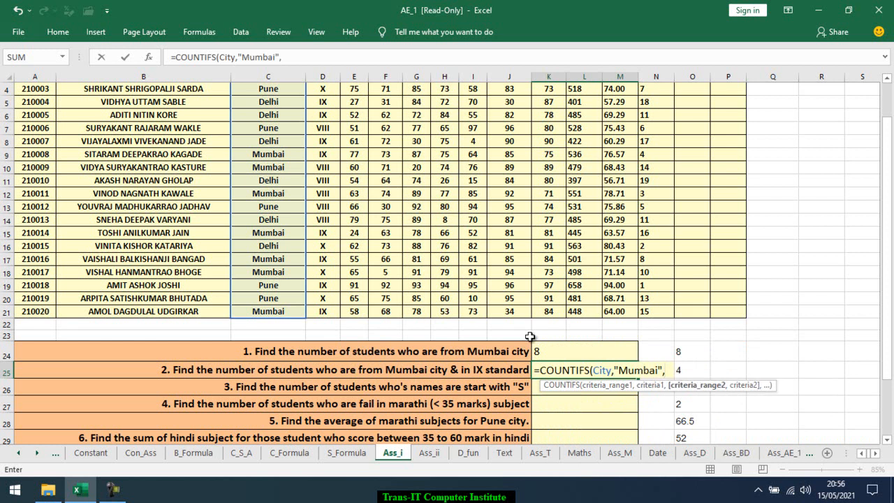
{"action": "type", "text": "clas"}
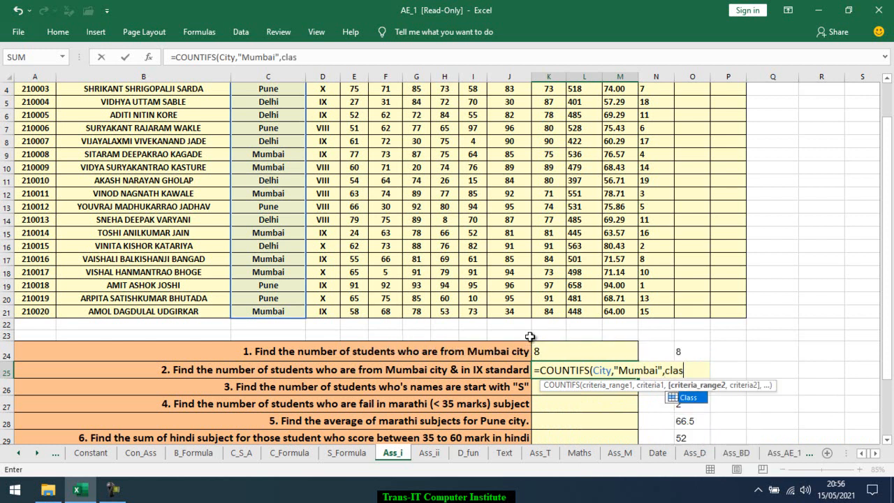
{"action": "key", "text": "Tab"}
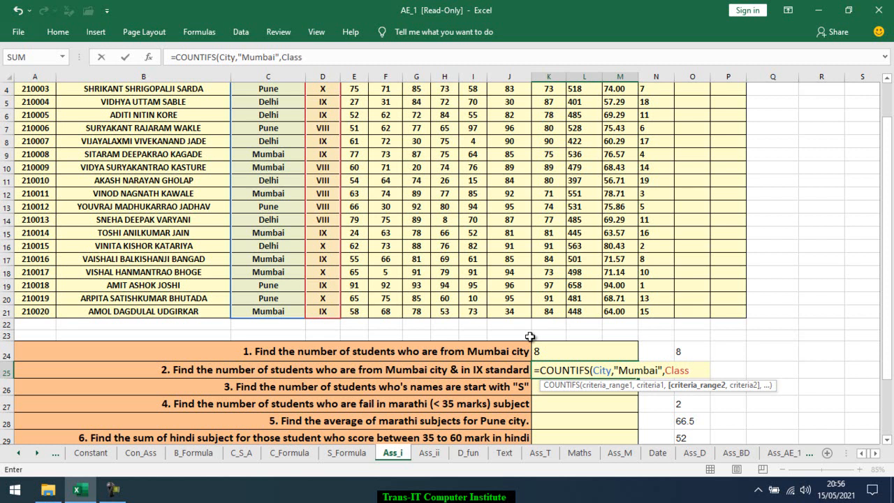
{"action": "type", "text": ",\""}
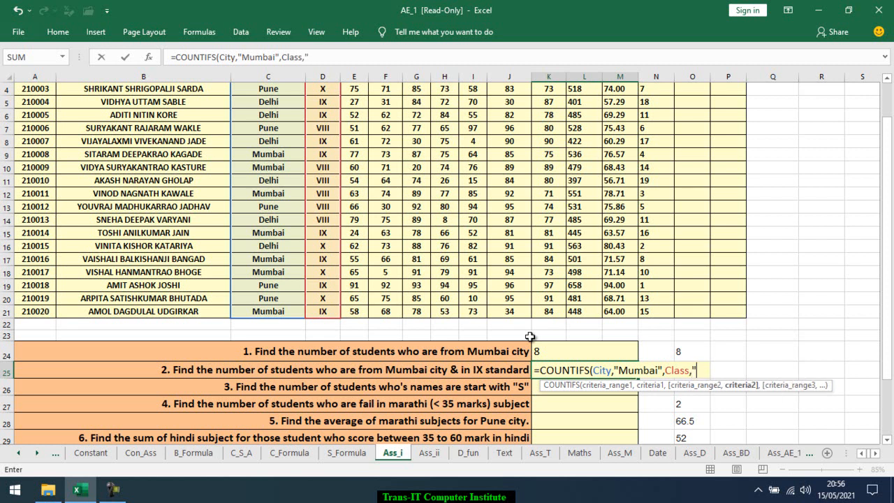
{"action": "type", "text": "ix\")"}
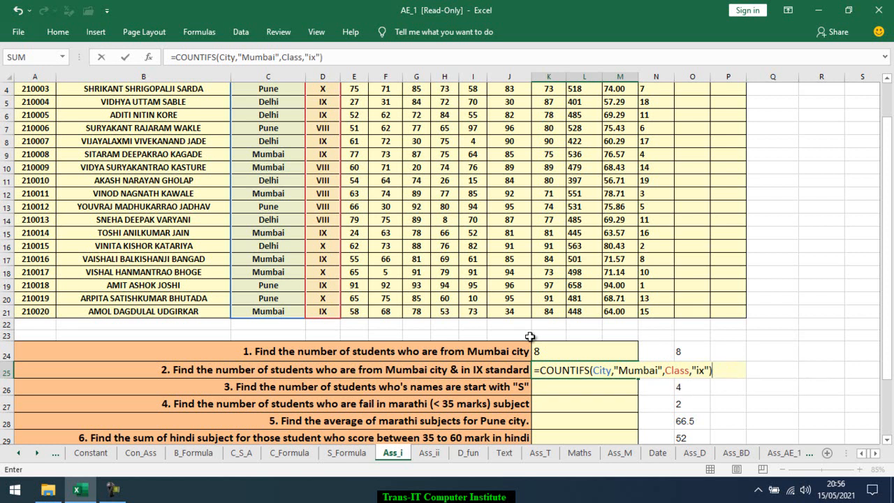
{"action": "key", "text": "Return"}
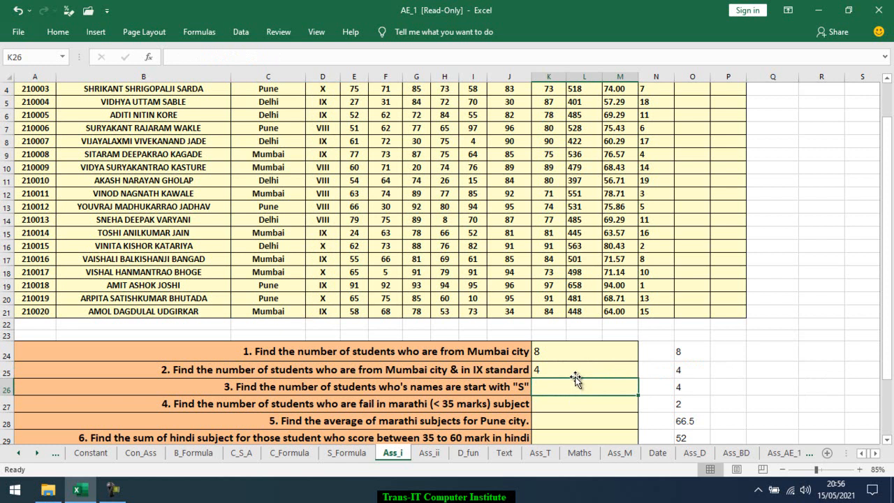
Enter =COUNTIF(Student_Name,"s*") in K26 to count students whose names start with S
{"action": "scroll", "coordinate": [574, 378], "scroll_direction": "up", "scroll_amount": 1}
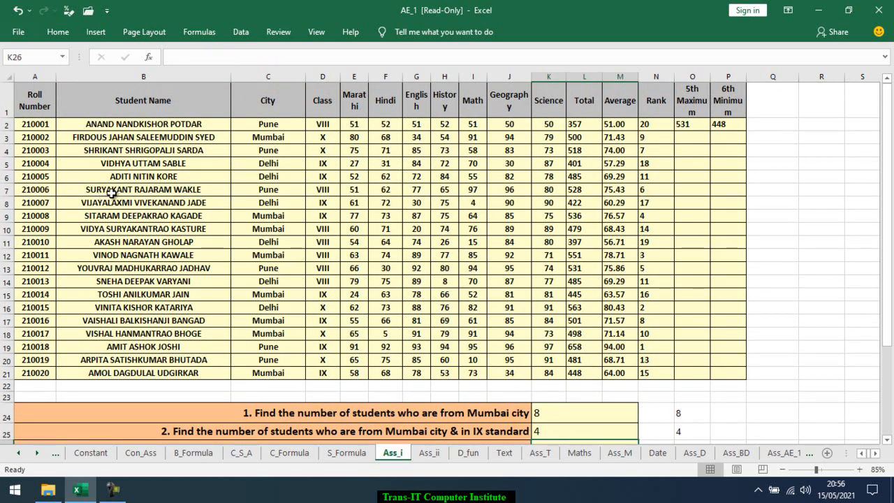
{"action": "scroll", "coordinate": [243, 278], "scroll_direction": "down", "scroll_amount": 1}
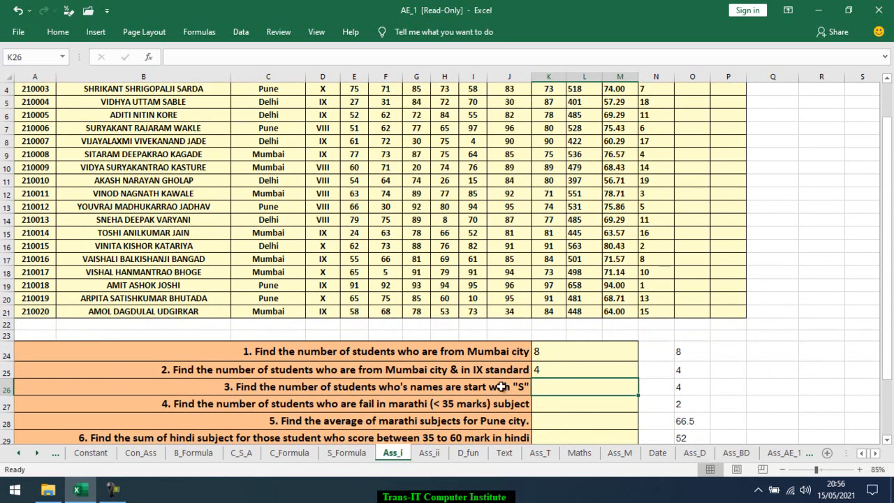
{"action": "type", "text": "=coun"}
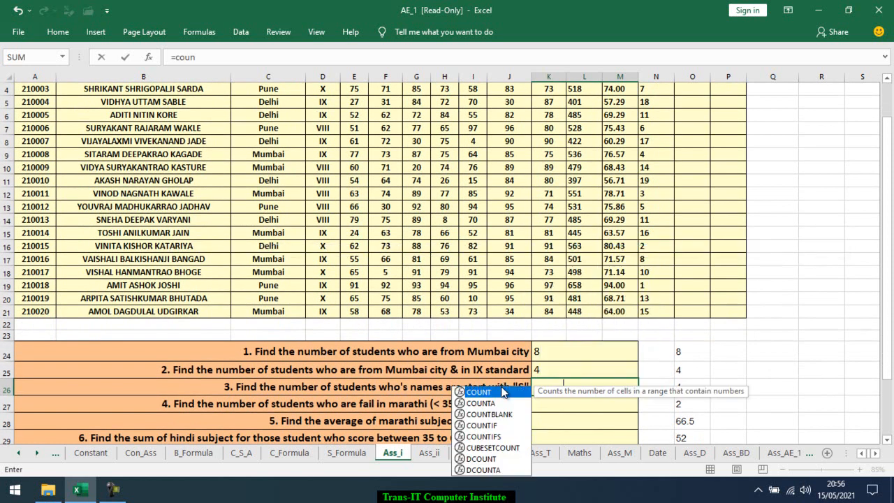
{"action": "key", "text": "Down"}
{"action": "key", "text": "Down"}
{"action": "key", "text": "Down"}
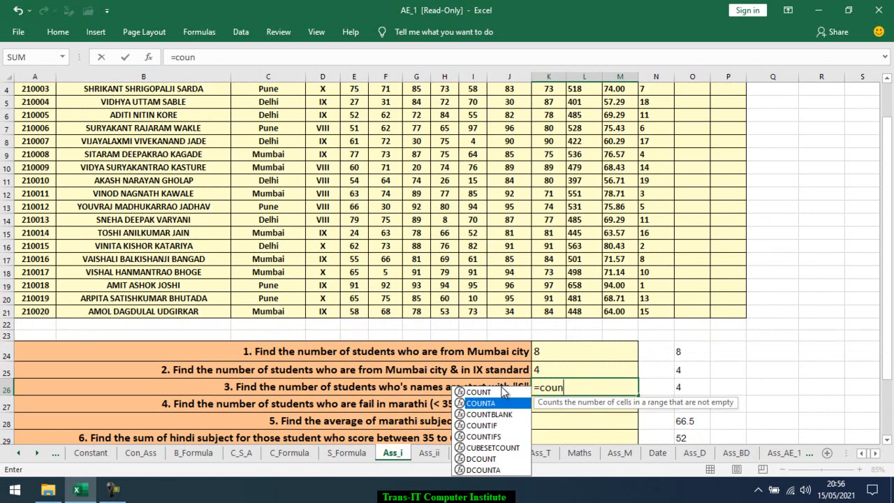
{"action": "key", "text": "Tab"}
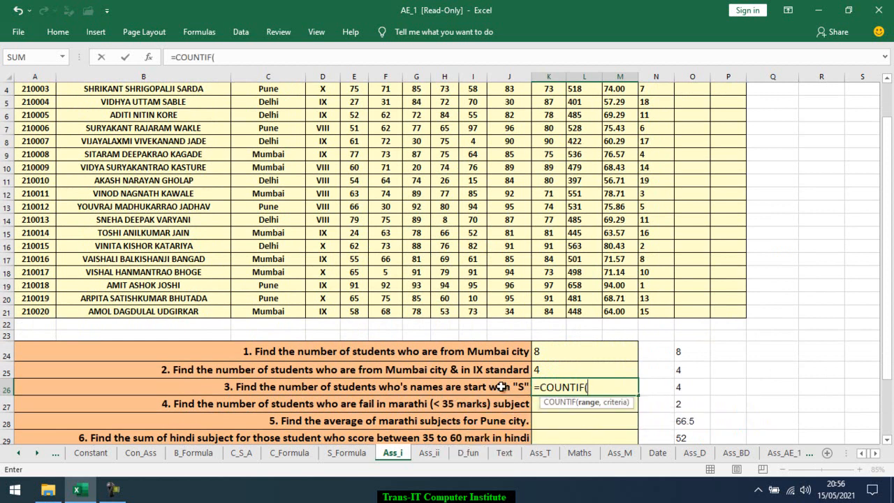
{"action": "type", "text": "stu"}
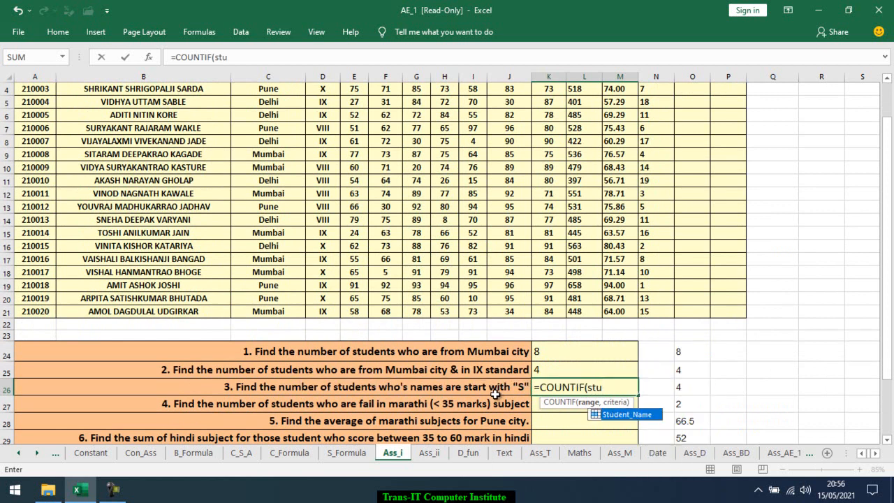
{"action": "key", "text": "Tab"}
{"action": "type", "text": ","}
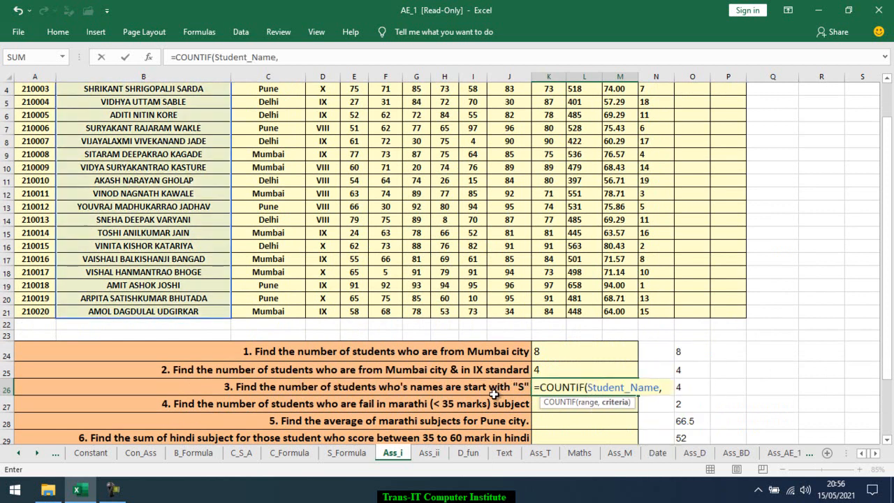
{"action": "type", "text": "\"s*"}
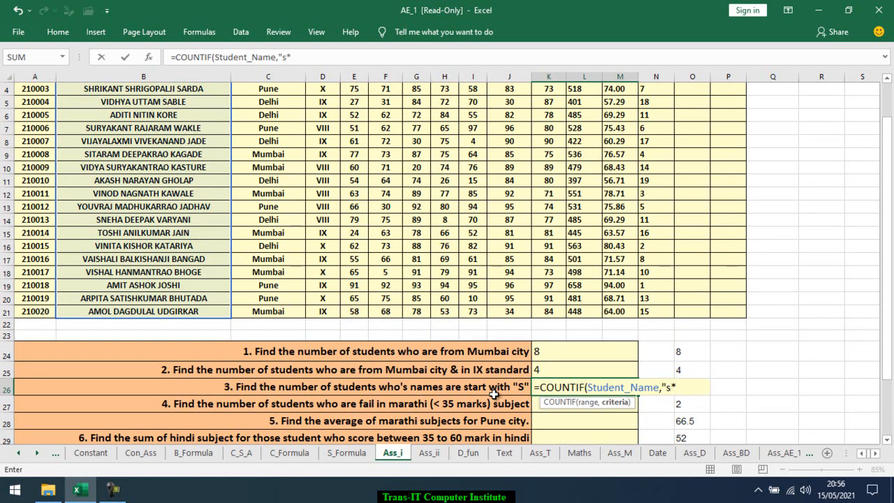
{"action": "type", "text": "\")"}
{"action": "key", "text": "ctrl+Return"}
{"action": "key", "text": "Return"}
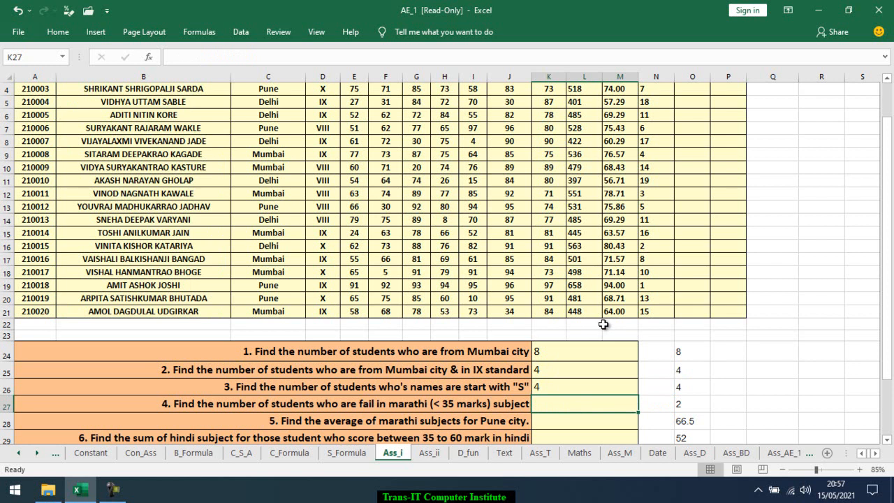
Enter =COUNTIF(Marathi,">35") in K27 for the count of students failing Marathi
{"action": "type", "text": "=c"}
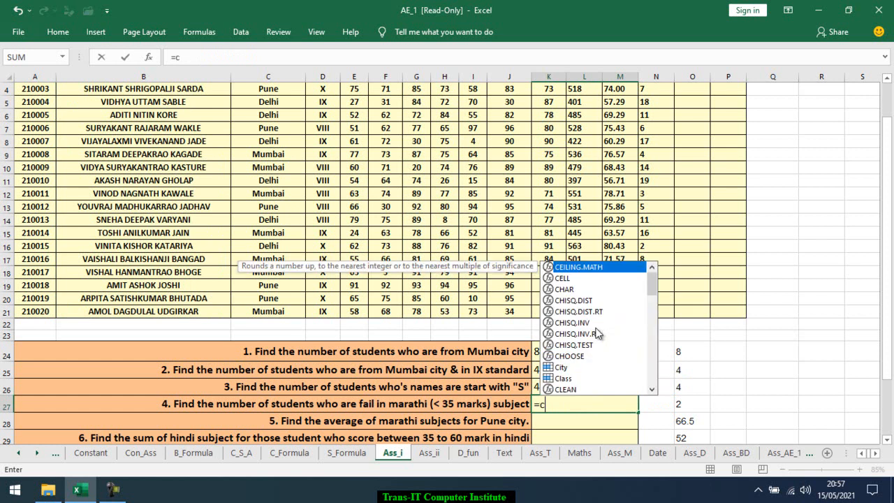
{"action": "type", "text": "oun"}
{"action": "key", "text": "Down"}
{"action": "key", "text": "Down"}
{"action": "key", "text": "Down"}
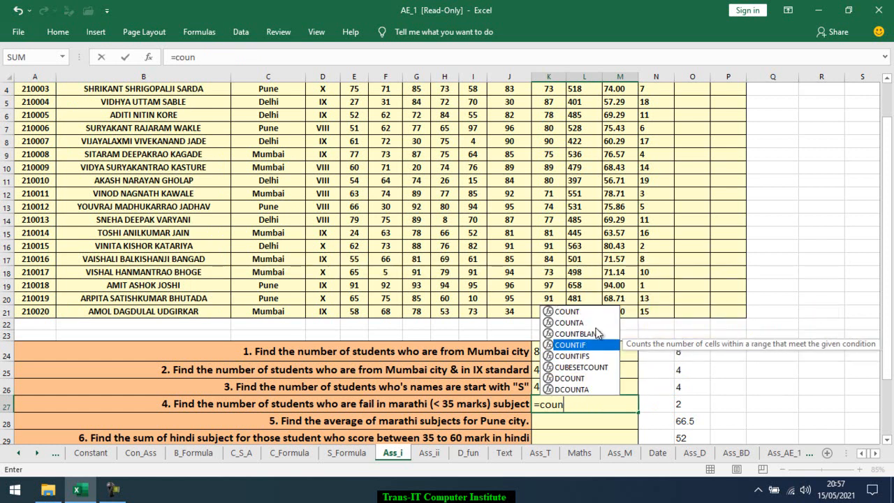
{"action": "key", "text": "Tab"}
{"action": "type", "text": "mar"}
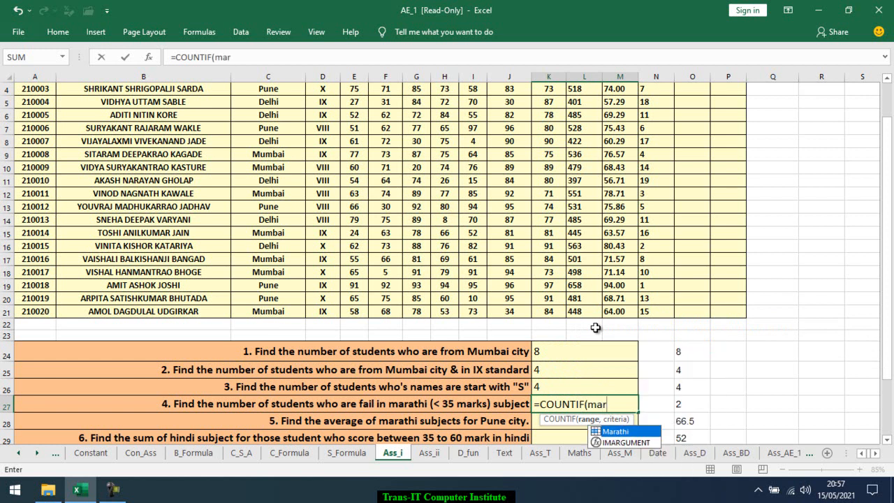
{"action": "key", "text": "Tab"}
{"action": "type", "text": ","}
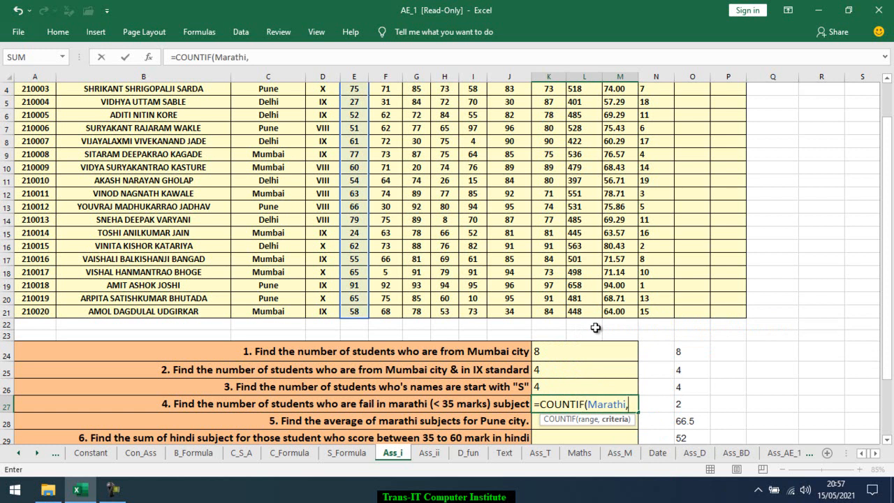
{"action": "type", "text": "\">35"}
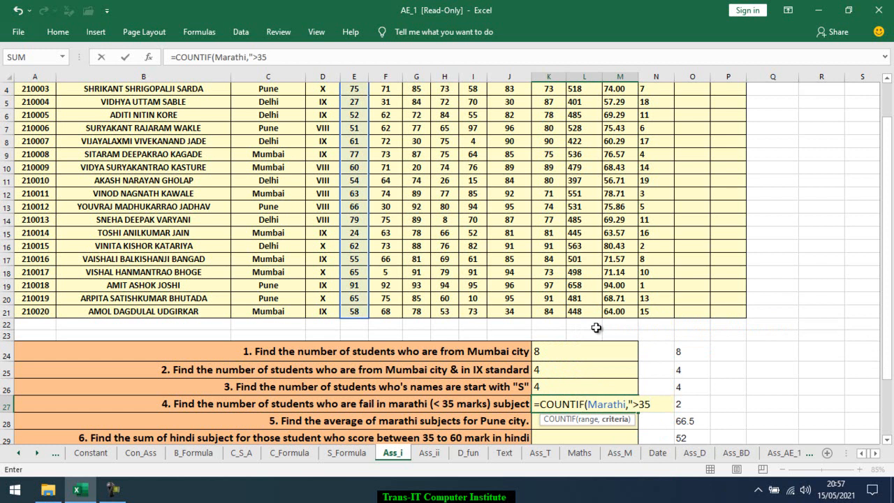
{"action": "type", "text": "\")"}
{"action": "key", "text": "Return"}
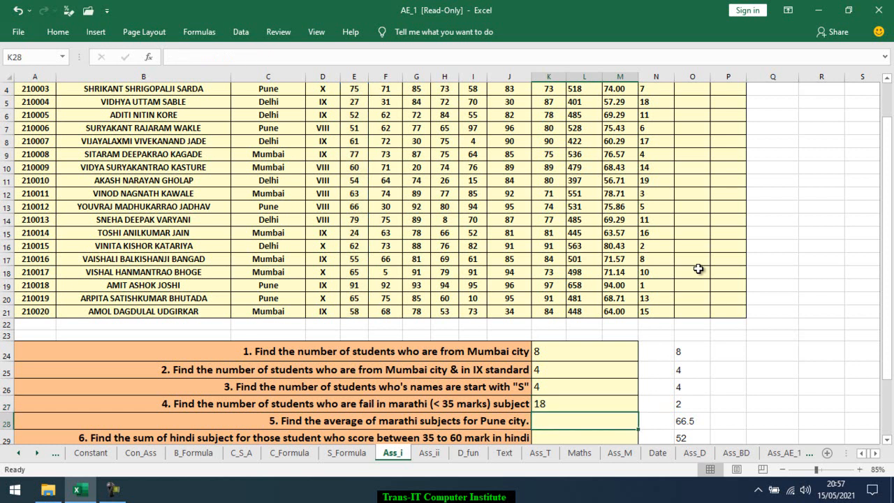
Edit the K27 formula so its criterion reads "<35" instead of greater than
{"action": "key", "text": "Up"}
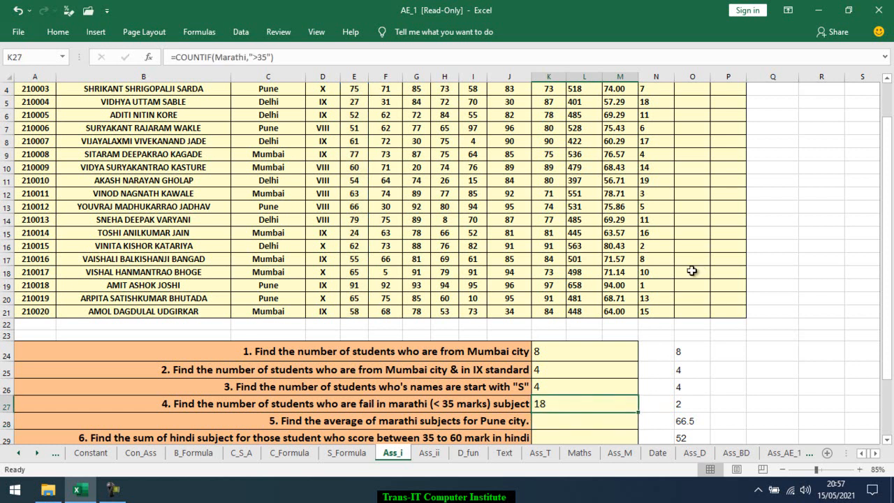
{"action": "key", "text": "F2"}
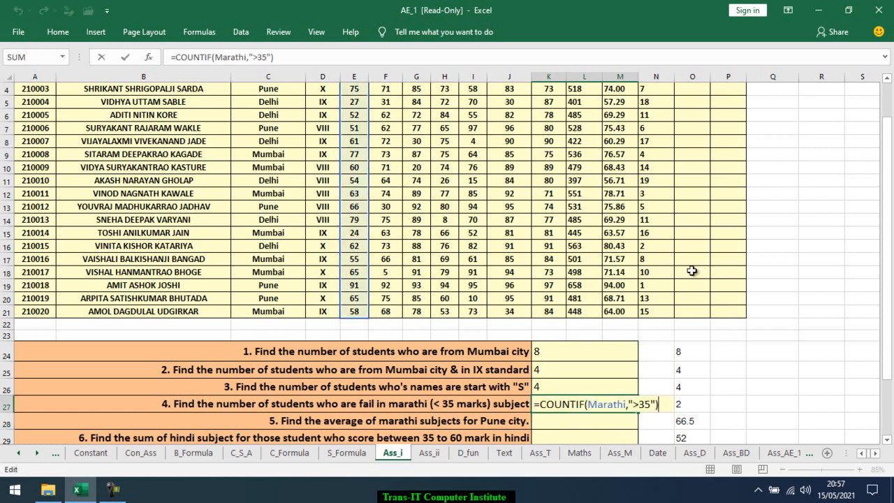
{"action": "key", "text": "Left"}
{"action": "key", "text": "Left"}
{"action": "key", "text": "Left"}
{"action": "key", "text": "Left"}
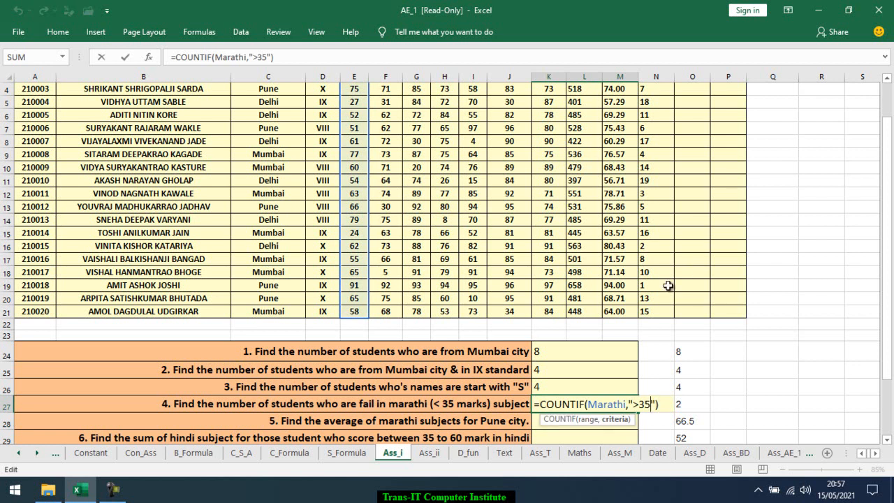
{"action": "key", "text": "BackSpace"}
{"action": "type", "text": "<"}
{"action": "key", "text": "Return"}
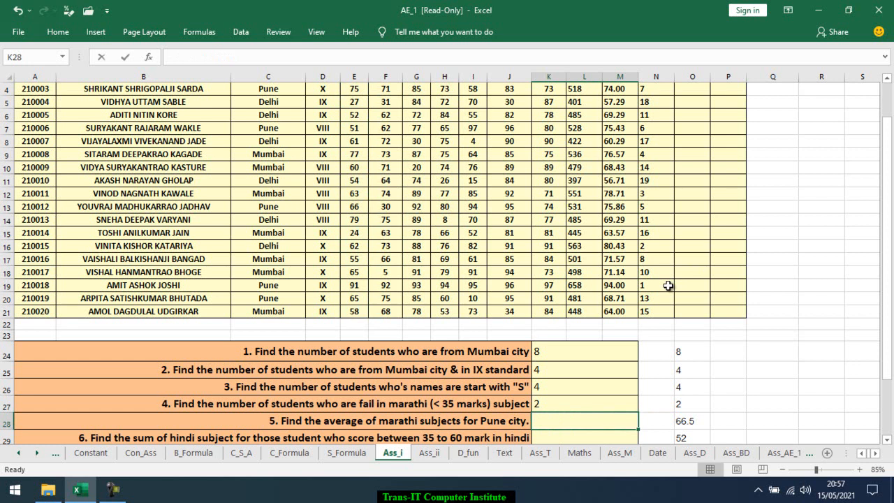
Enter =AVERAGEIF(City,"pune",Marathi) in K28 to average Marathi marks for Pune students
{"action": "type", "text": "="}
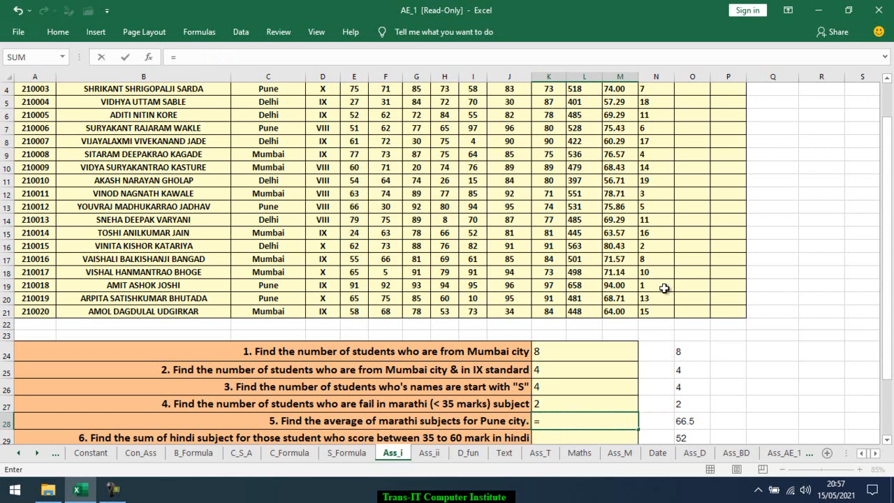
{"action": "type", "text": "ave"}
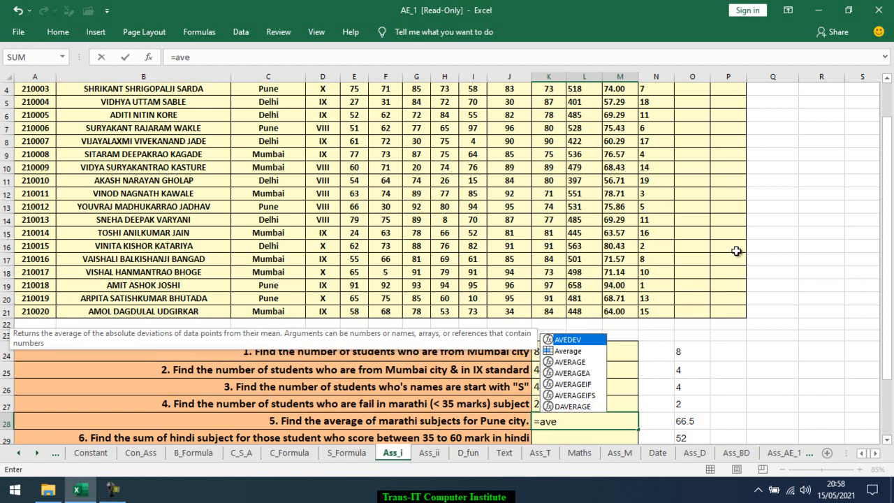
{"action": "key", "text": "Down"}
{"action": "key", "text": "Down"}
{"action": "key", "text": "Down"}
{"action": "key", "text": "Down"}
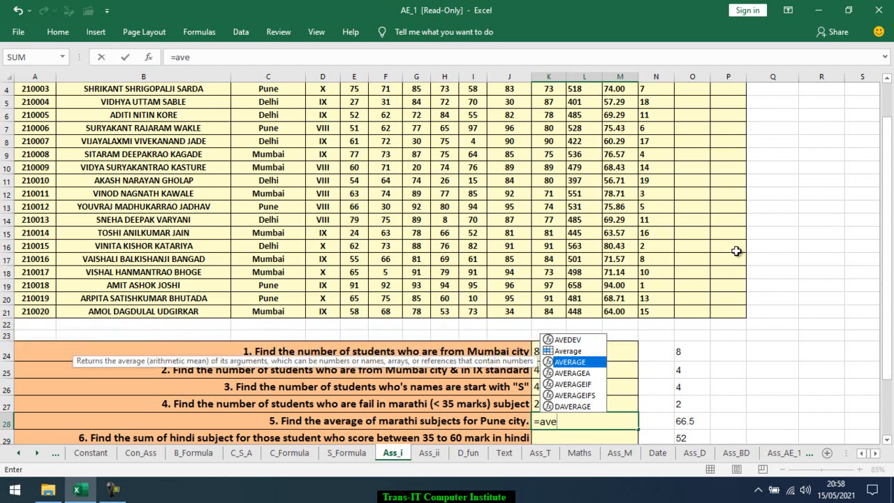
{"action": "key", "text": "Tab"}
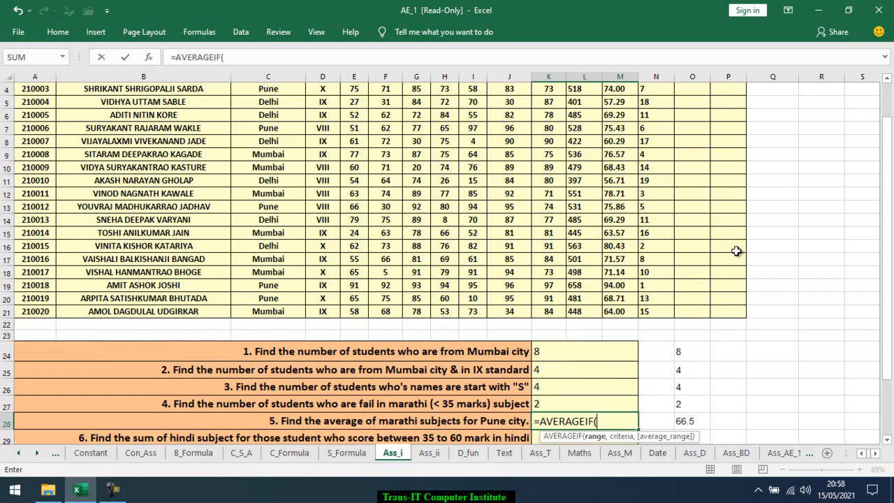
{"action": "type", "text": "City"}
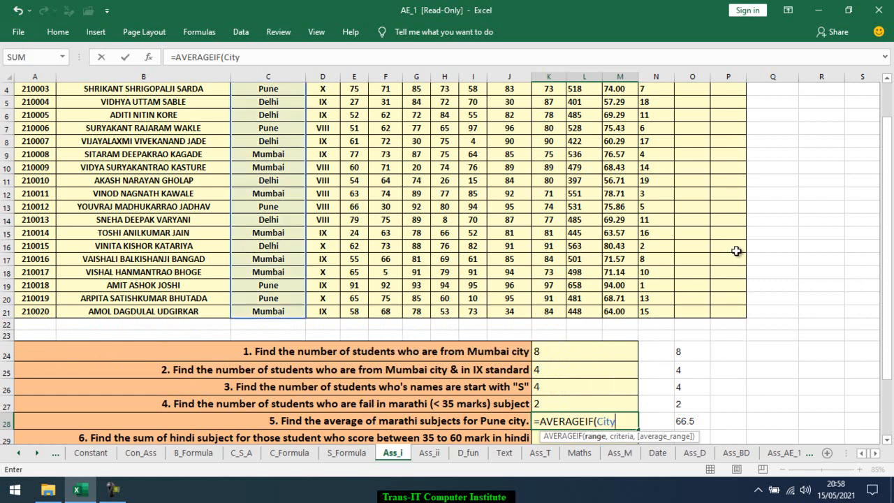
{"action": "type", "text": ","}
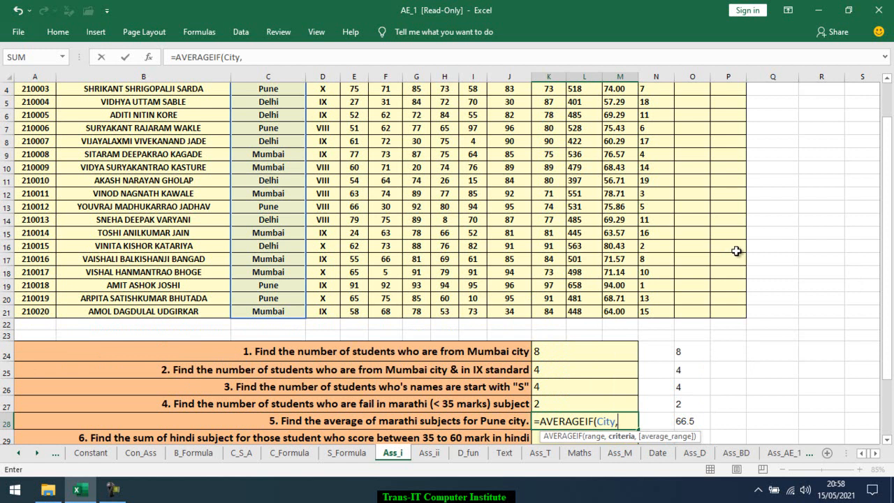
{"action": "type", "text": "\"pune\","}
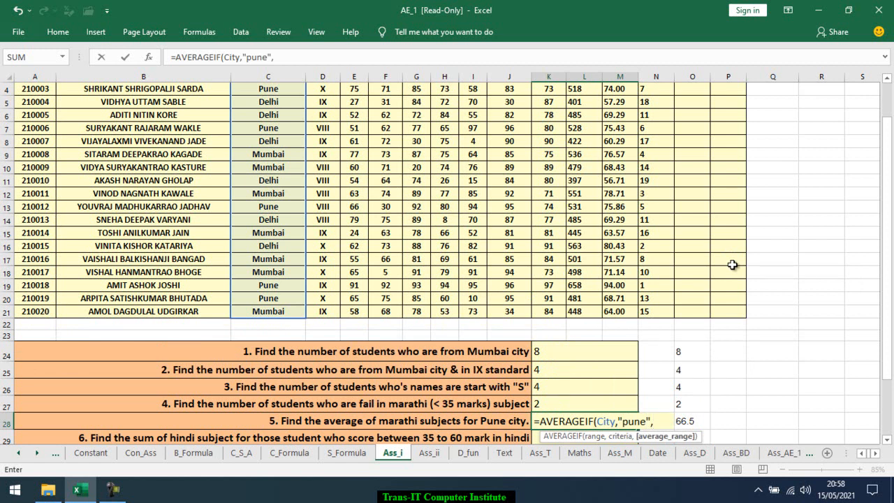
{"action": "type", "text": "mar"}
{"action": "key", "text": "Tab"}
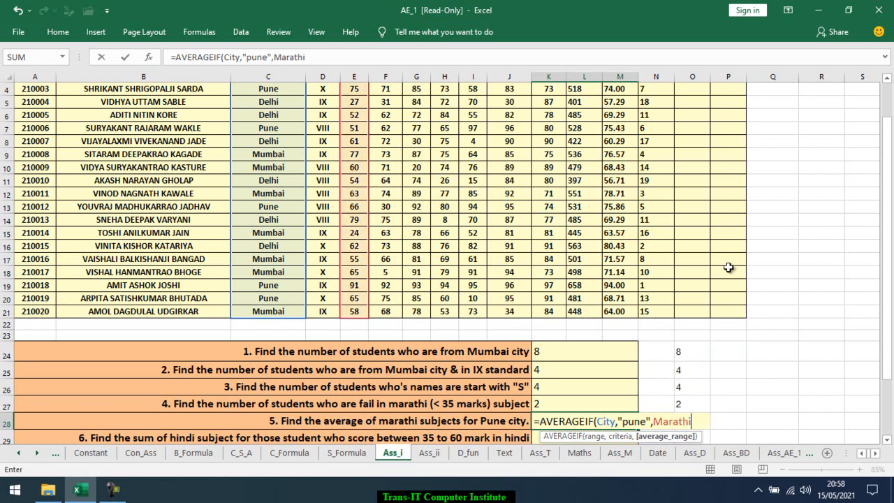
{"action": "type", "text": ")"}
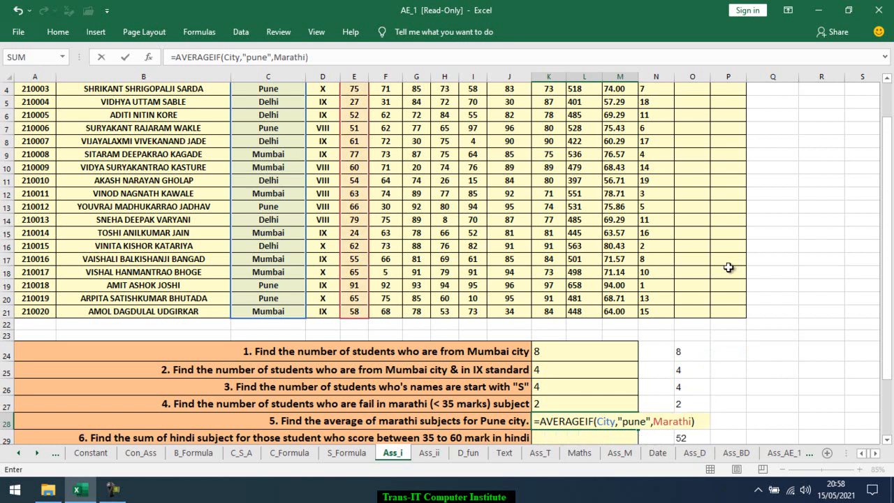
{"action": "key", "text": "Return"}
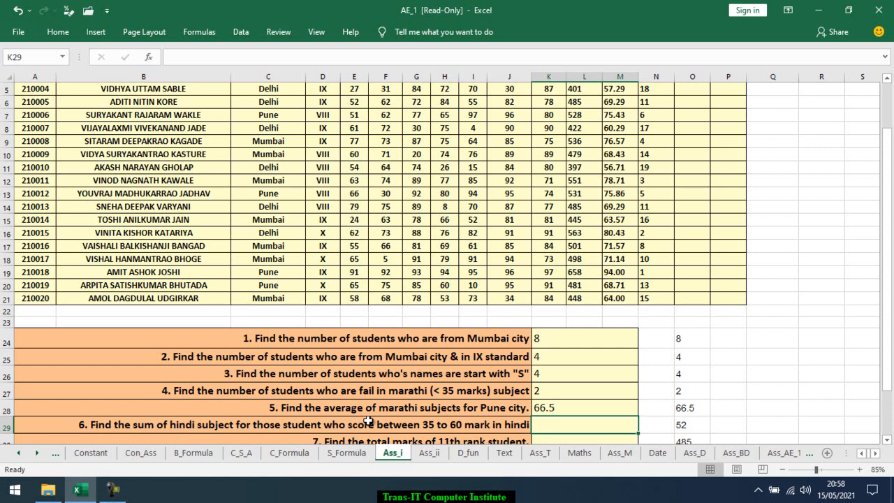
Enter =SUMIFS(Hindi,Hindi,">=35",Hindi,"<=60") in K29 to sum Hindi marks scored between 35 and 60
{"action": "type", "text": "="}
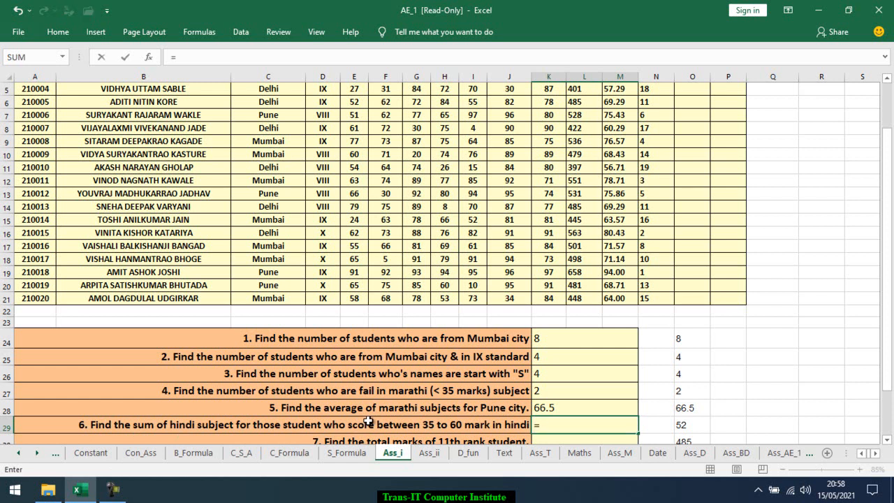
{"action": "type", "text": "cou"}
{"action": "key", "text": "BackSpace"}
{"action": "key", "text": "BackSpace"}
{"action": "key", "text": "BackSpace"}
{"action": "key", "text": "BackSpace"}
{"action": "type", "text": "=sumi"}
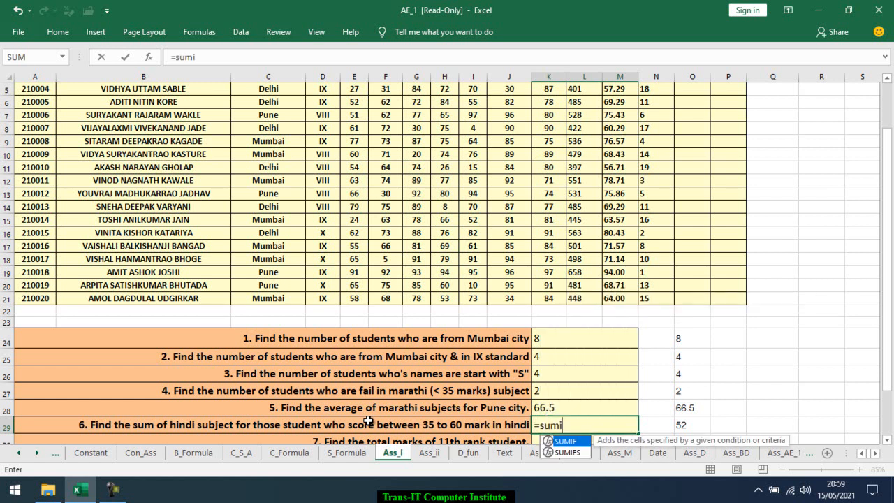
{"action": "key", "text": "Down"}
{"action": "key", "text": "Tab"}
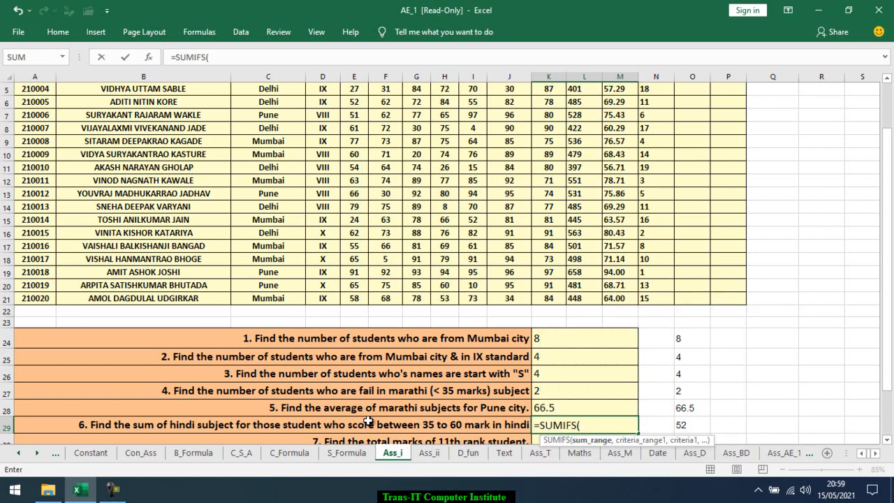
{"action": "type", "text": "mar"}
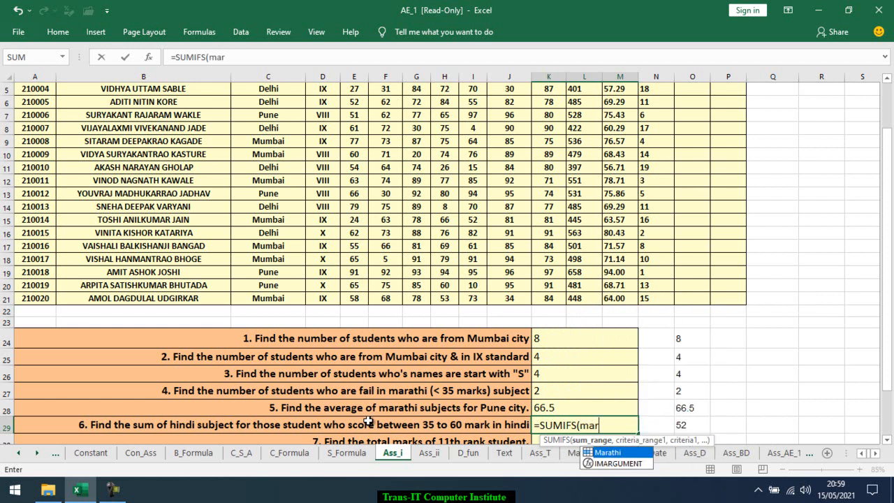
{"action": "key", "text": "BackSpace"}
{"action": "key", "text": "BackSpace"}
{"action": "key", "text": "BackSpace"}
{"action": "type", "text": "hin"}
{"action": "key", "text": "Tab"}
{"action": "type", "text": ","}
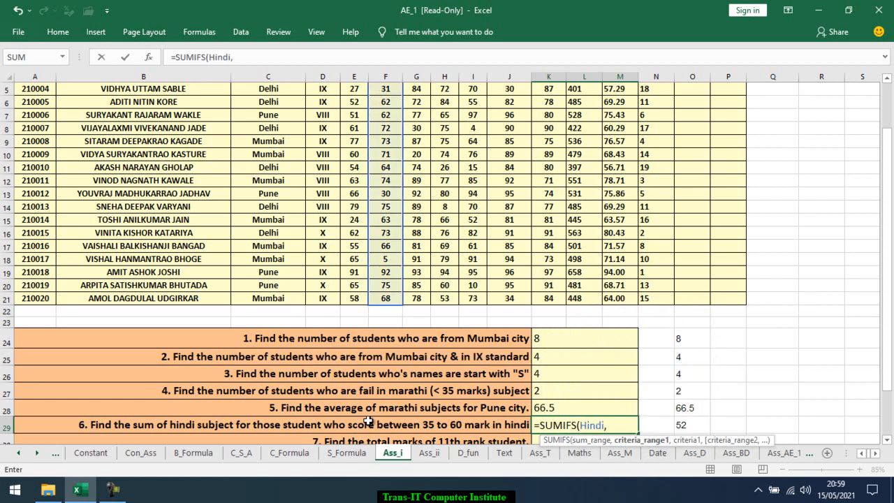
{"action": "type", "text": "hin"}
{"action": "key", "text": "Tab"}
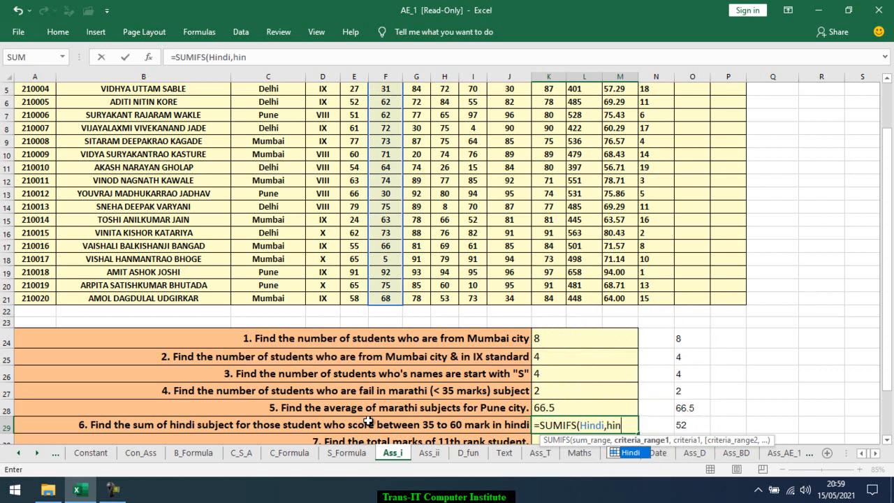
{"action": "type", "text": ","}
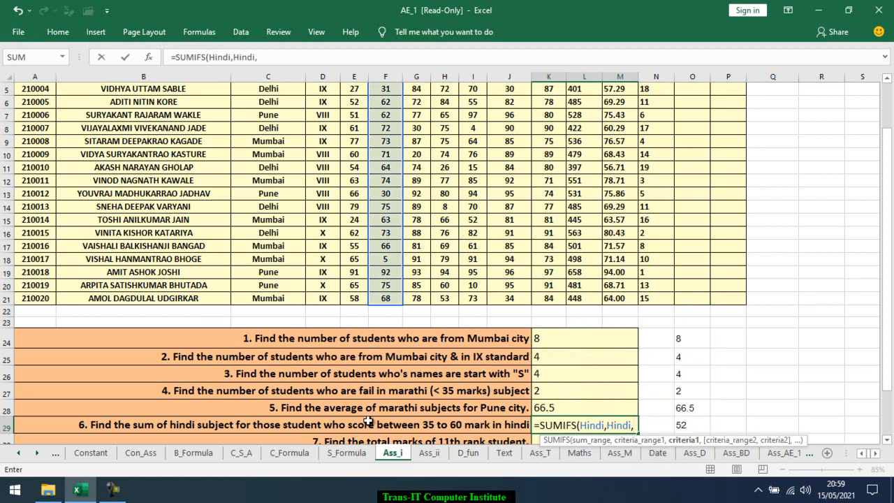
{"action": "type", "text": "\">=35"}
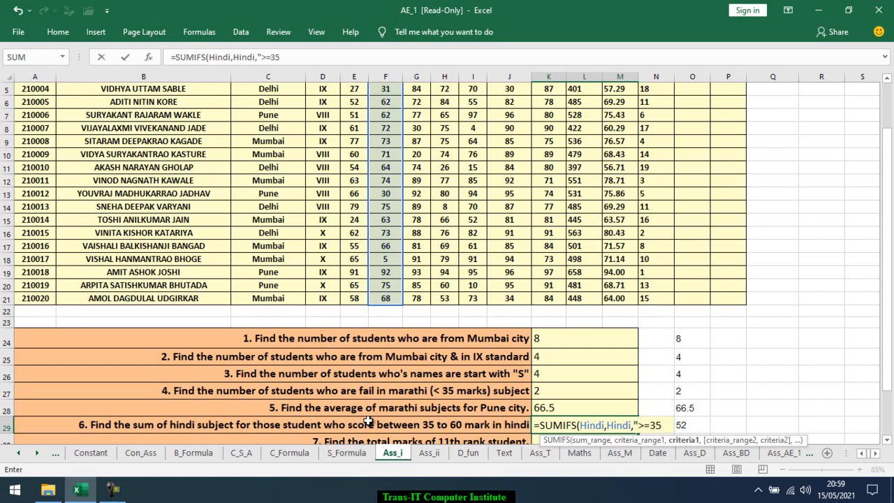
{"action": "type", "text": "\","}
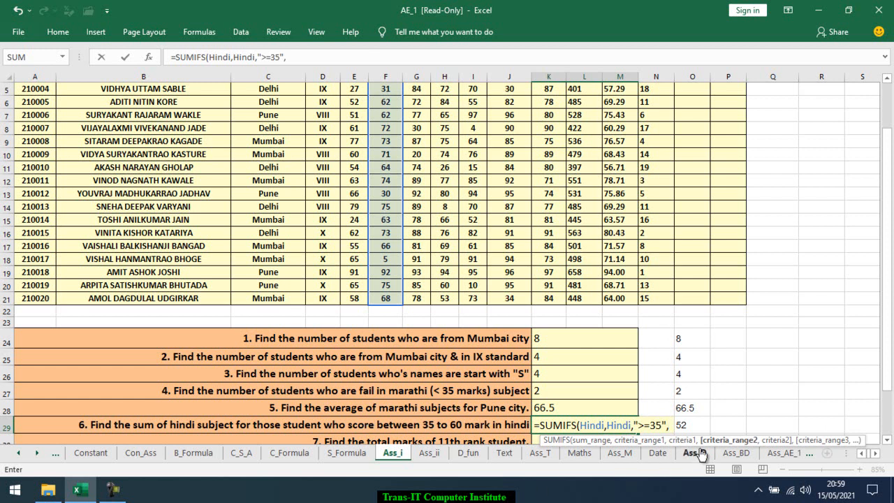
{"action": "type", "text": "h"}
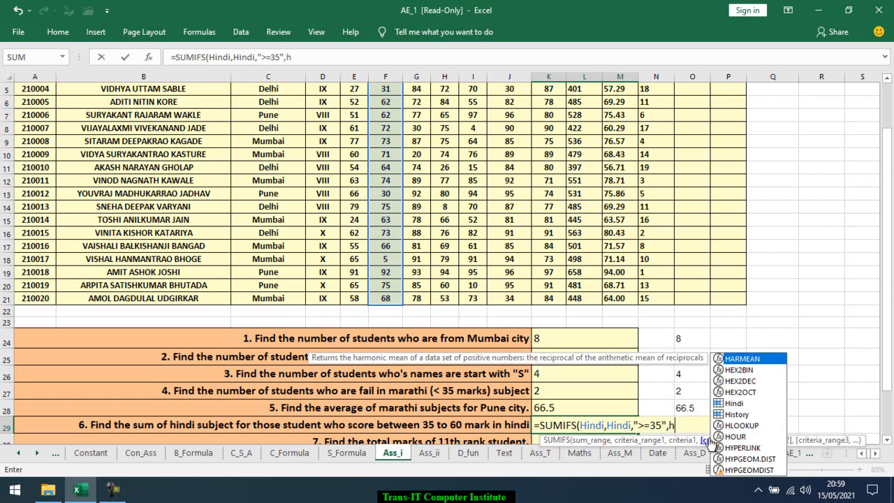
{"action": "type", "text": "in"}
{"action": "key", "text": "Tab"}
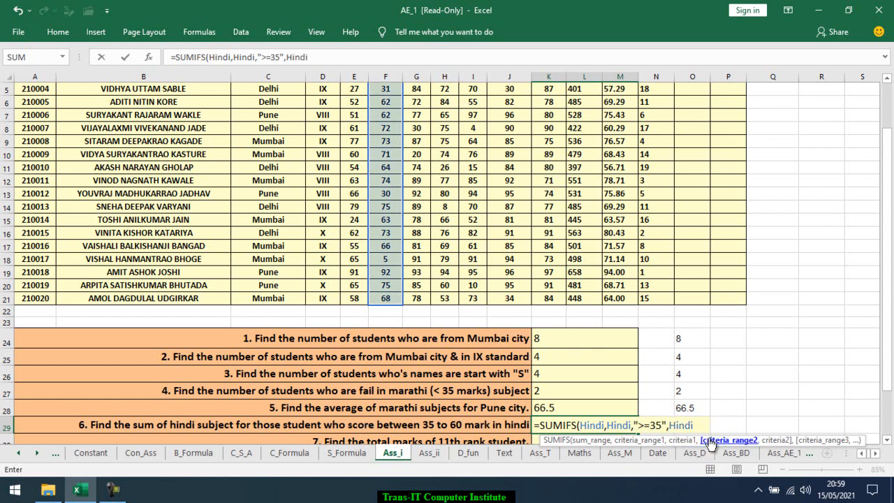
{"action": "type", "text": ",\"<"}
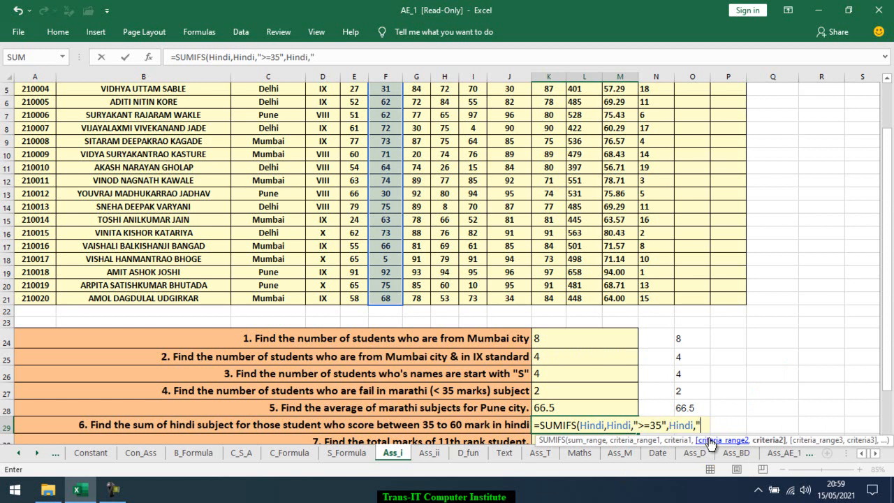
{"action": "type", "text": "=60\")"}
{"action": "key", "text": "Return"}
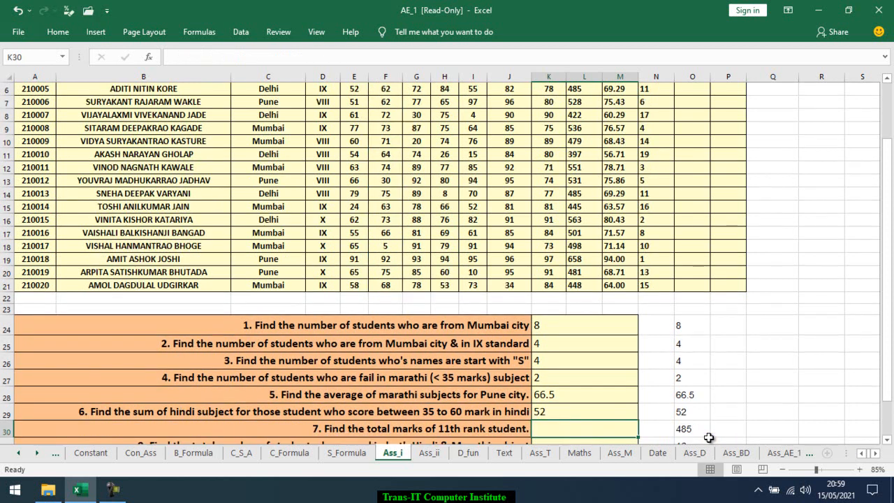
Enter =SUMIF(Rank,11,Total) in K30 to total the marks of the 11th rank student
{"action": "scroll", "coordinate": [608, 377], "scroll_direction": "down", "scroll_amount": 2}
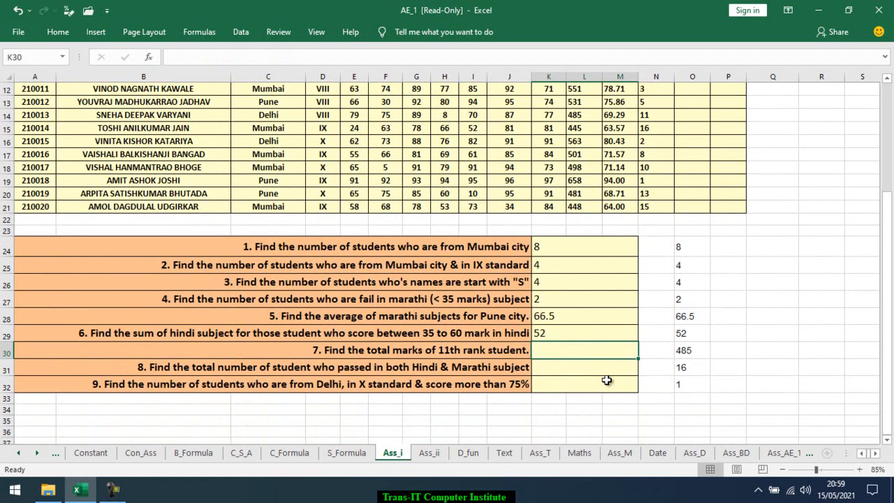
{"action": "scroll", "coordinate": [606, 377], "scroll_direction": "up", "scroll_amount": 3}
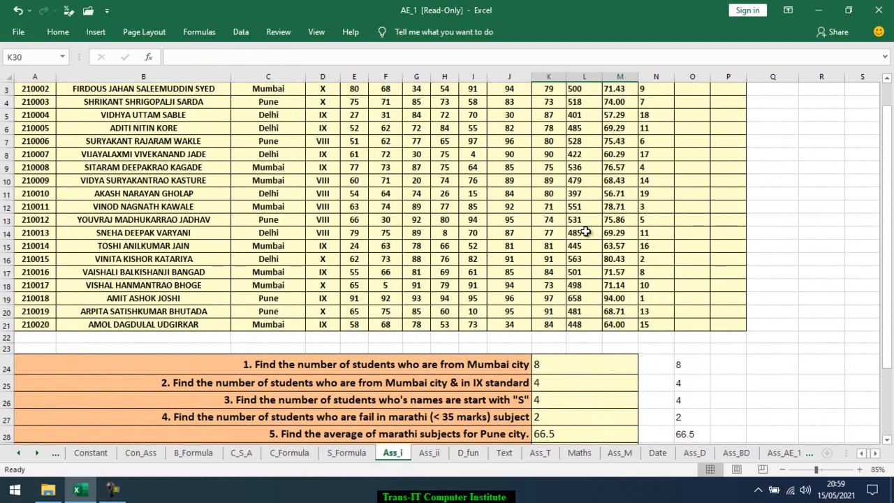
{"action": "scroll", "coordinate": [579, 269], "scroll_direction": "down", "scroll_amount": 4}
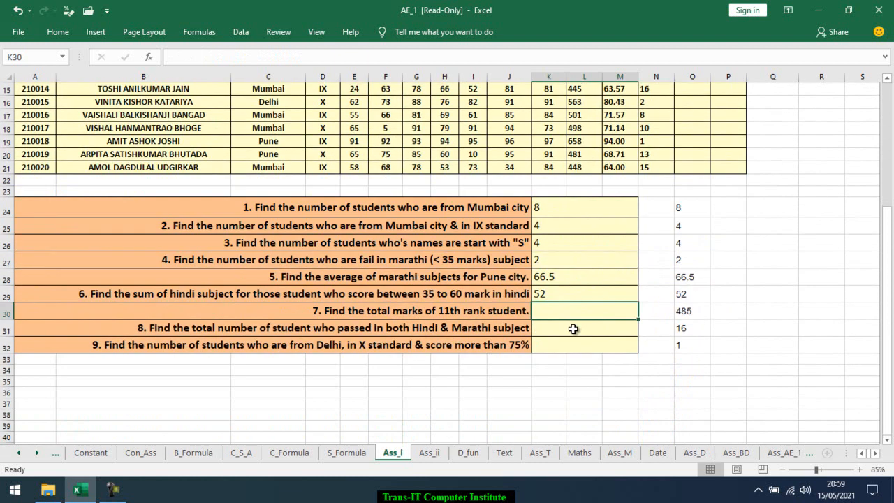
{"action": "type", "text": "=sumi"}
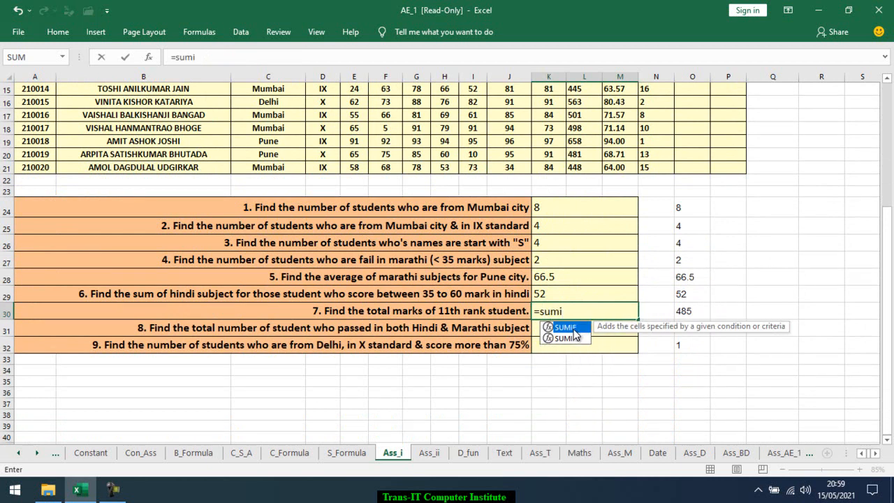
{"action": "double_click", "coordinate": [574, 328]}
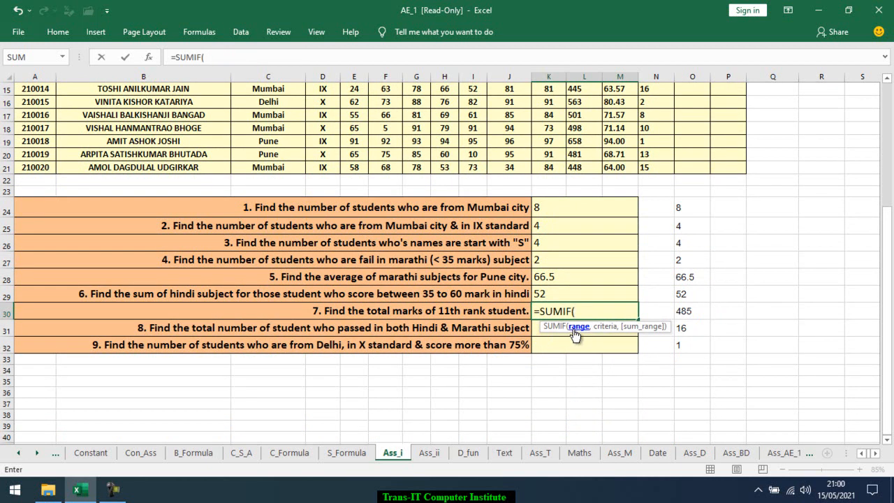
{"action": "scroll", "coordinate": [660, 174], "scroll_direction": "up", "scroll_amount": 5}
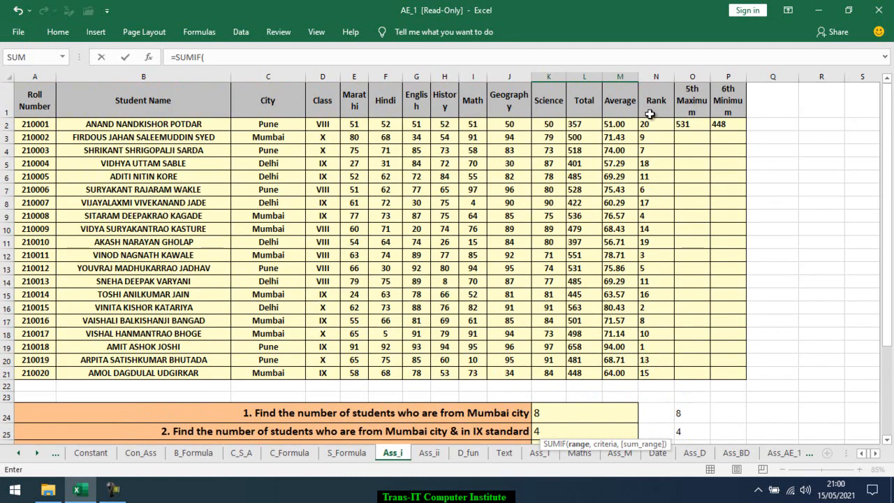
{"action": "scroll", "coordinate": [644, 163], "scroll_direction": "down", "scroll_amount": 5}
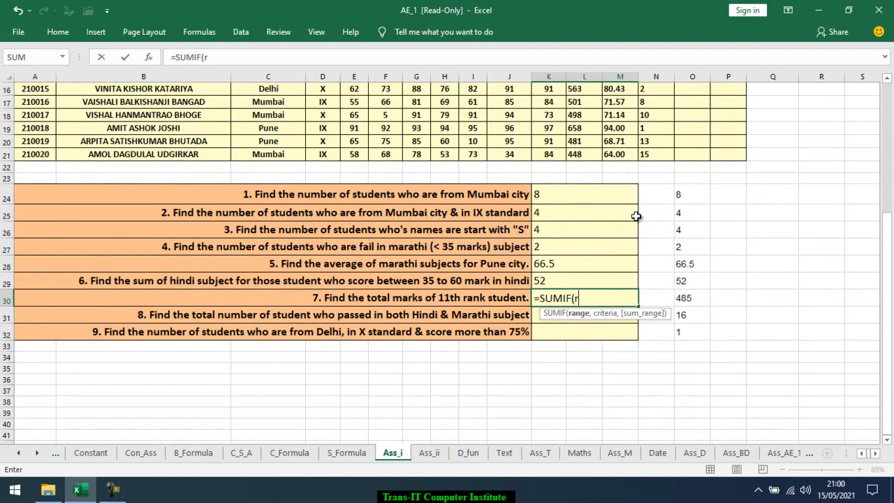
{"action": "type", "text": "rank"}
{"action": "key", "text": "Tab"}
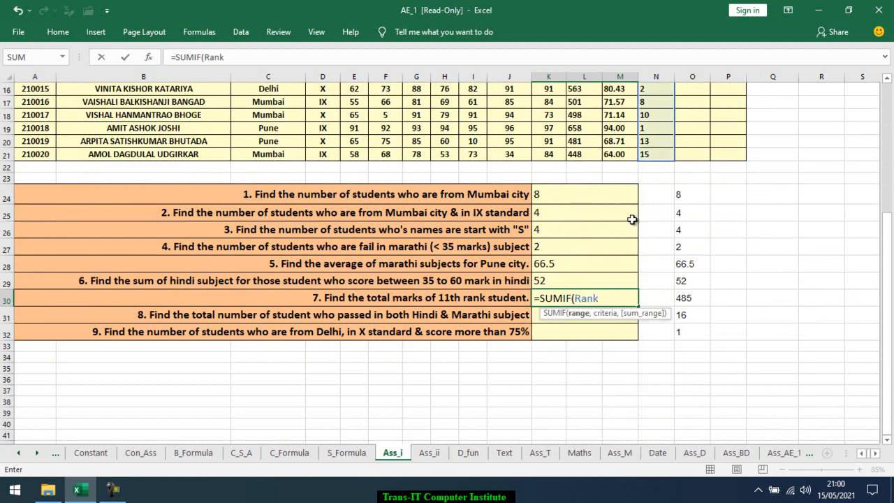
{"action": "type", "text": ",1"}
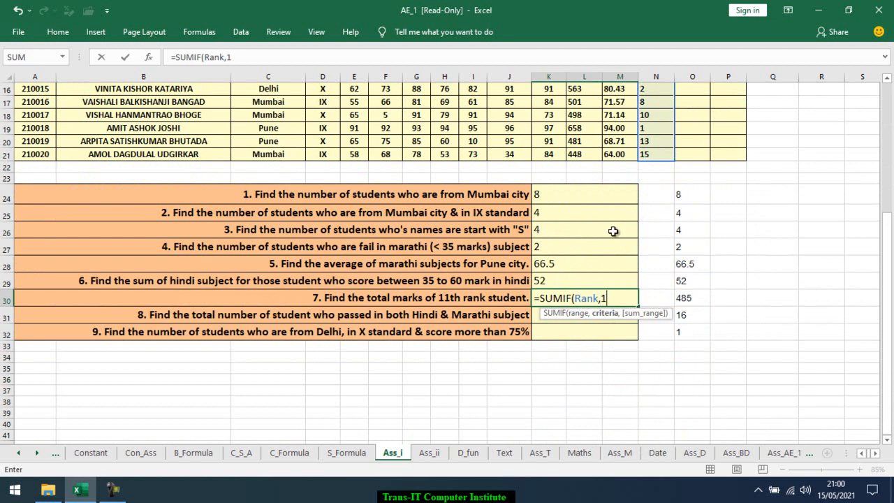
{"action": "type", "text": "1,"}
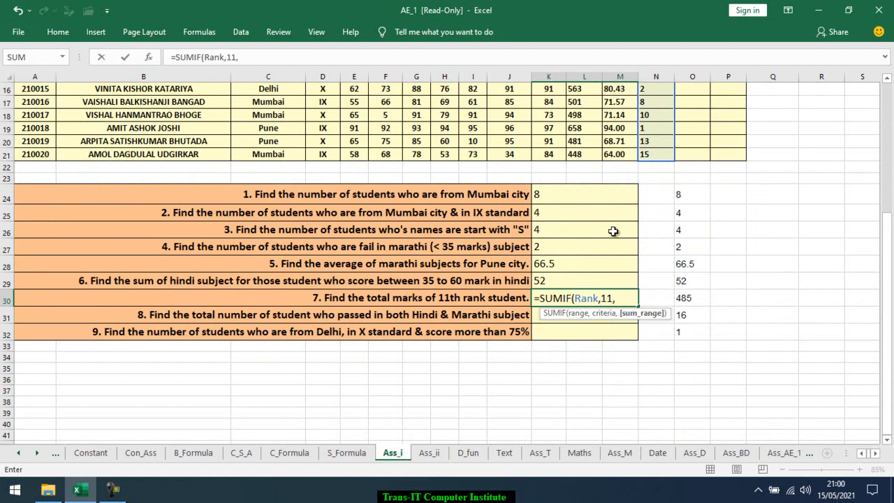
{"action": "type", "text": "ma"}
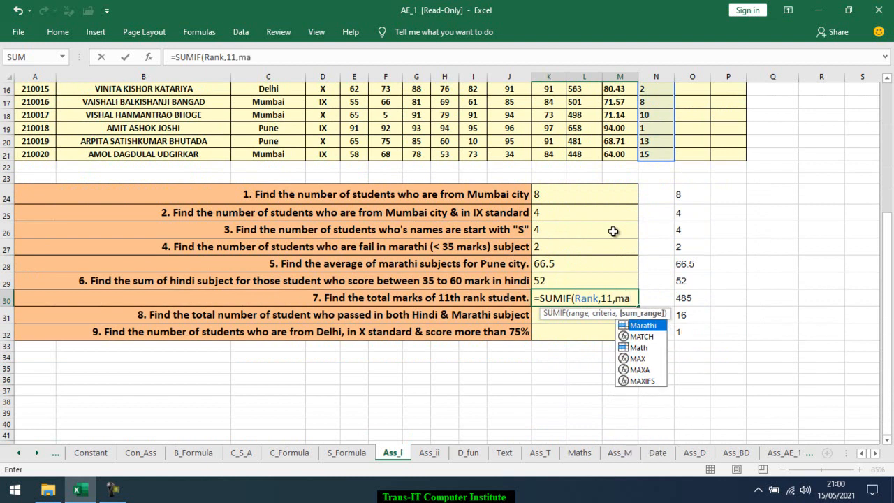
{"action": "scroll", "coordinate": [613, 231], "scroll_direction": "up", "scroll_amount": 5}
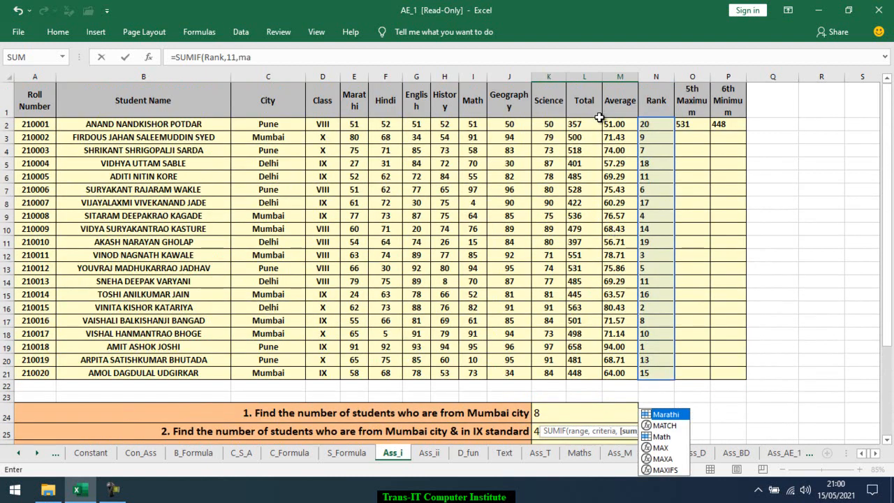
{"action": "scroll", "coordinate": [625, 187], "scroll_direction": "down", "scroll_amount": 4}
{"action": "scroll", "coordinate": [625, 186], "scroll_direction": "down", "scroll_amount": 1}
{"action": "key", "text": "BackSpace"}
{"action": "key", "text": "BackSpace"}
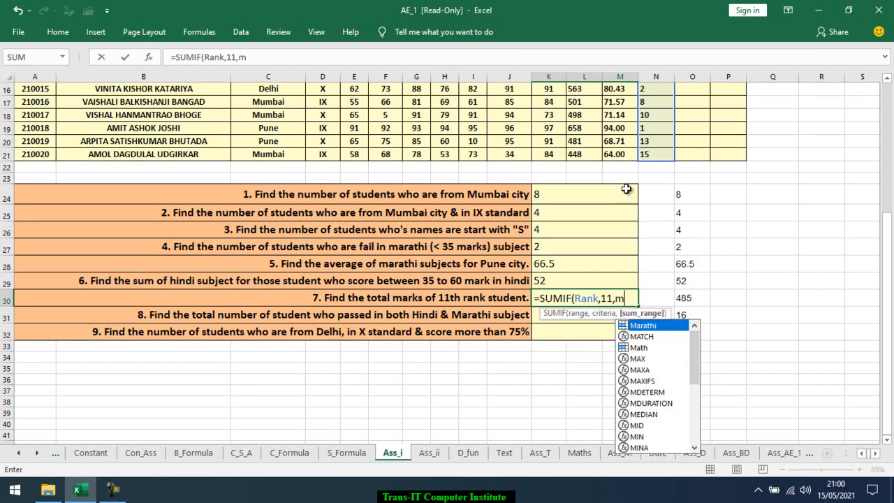
{"action": "type", "text": "to"}
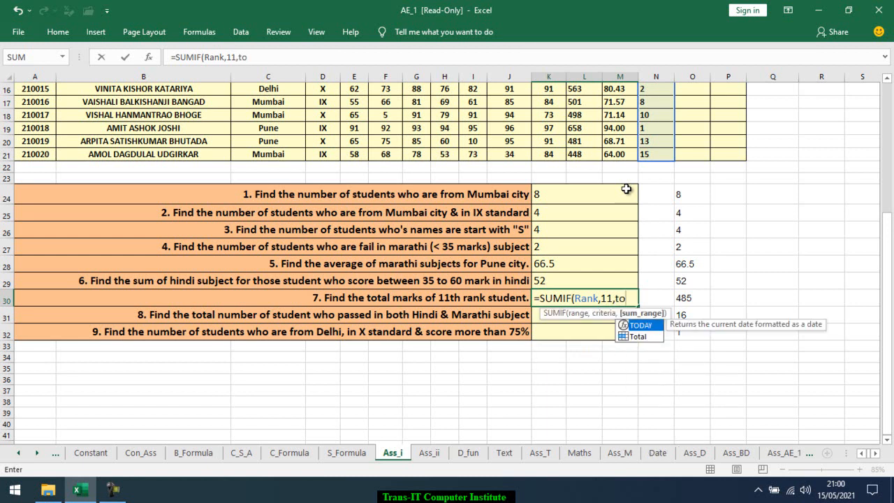
{"action": "key", "text": "Down"}
{"action": "key", "text": "Tab"}
{"action": "key", "text": "Return"}
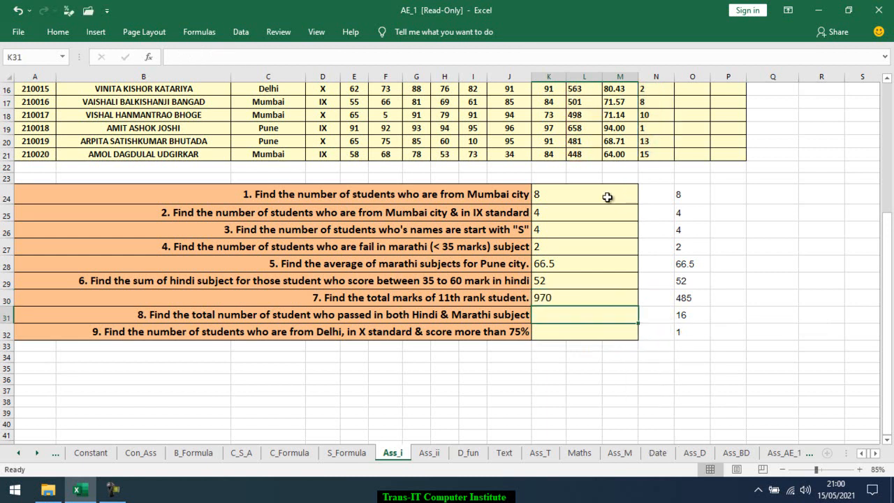
Examine the K30 formula and the Rank column entries showing rank 11
{"action": "key", "text": "Up"}
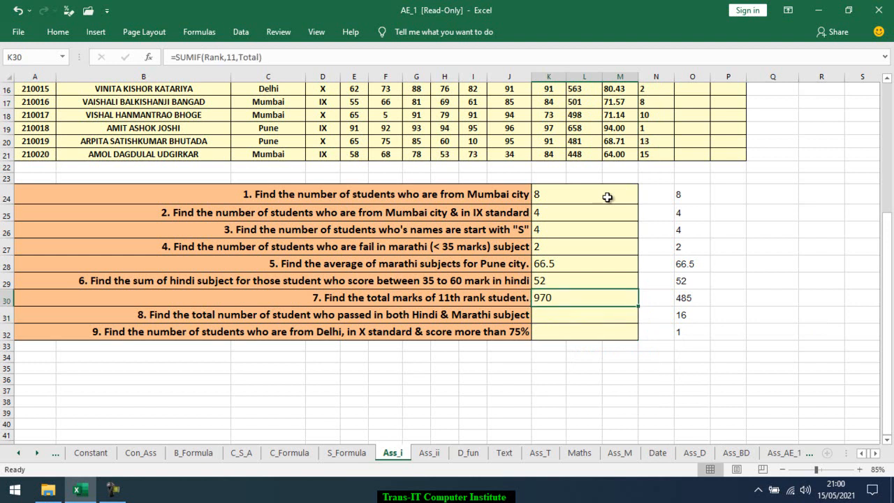
{"action": "scroll", "coordinate": [581, 259], "scroll_direction": "up", "scroll_amount": 5}
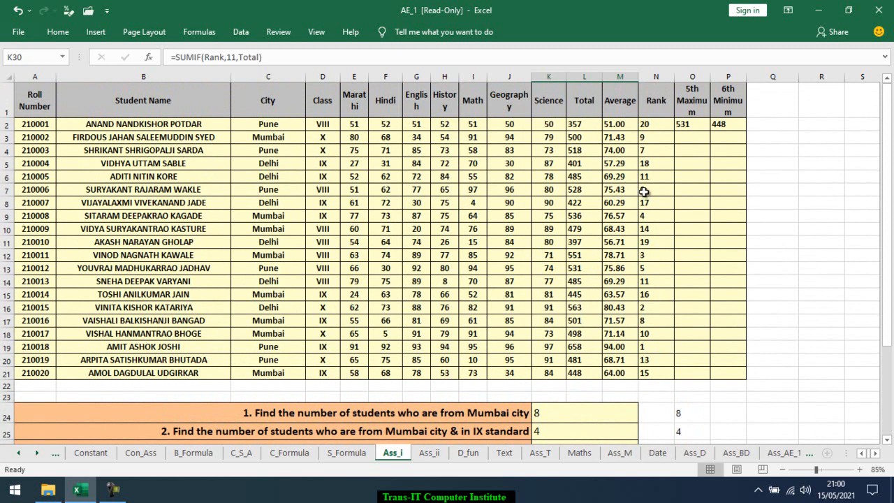
{"action": "scroll", "coordinate": [641, 230], "scroll_direction": "down", "scroll_amount": 4}
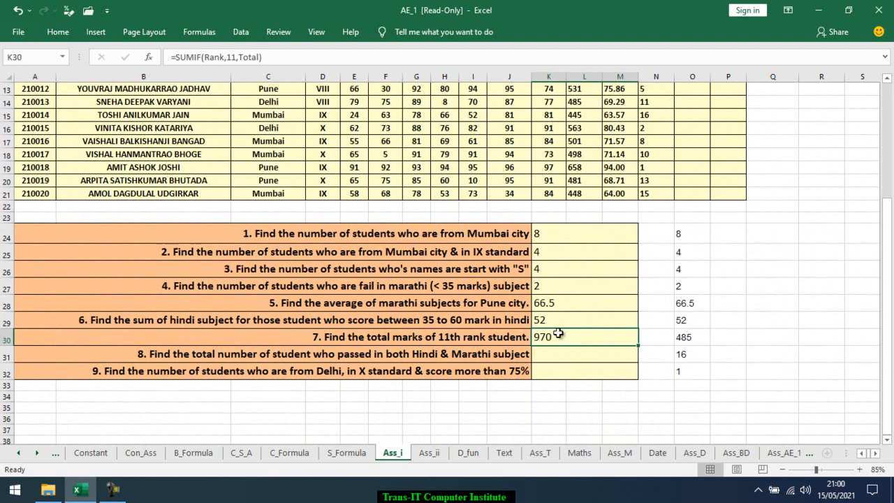
{"action": "left_click", "coordinate": [668, 339]}
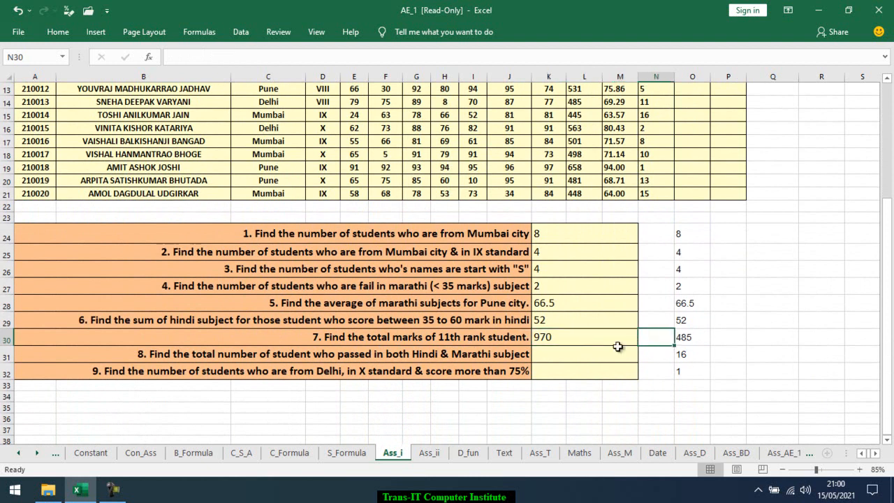
{"action": "left_click", "coordinate": [595, 338]}
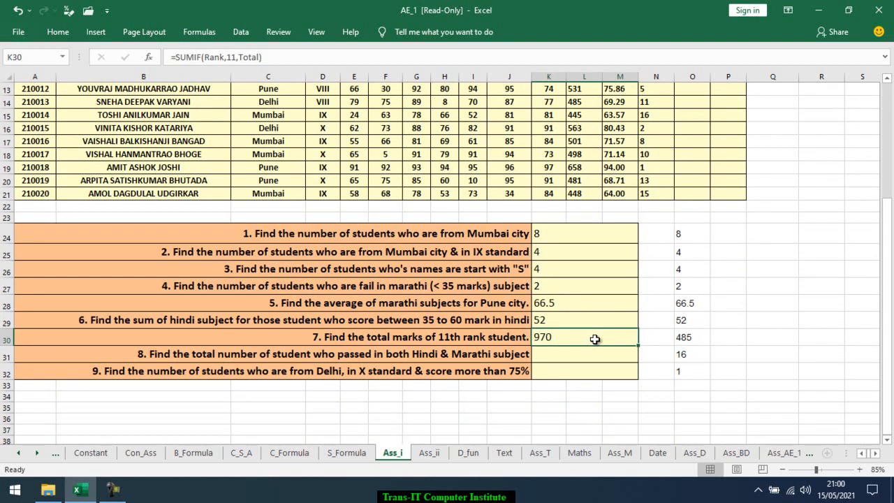
{"action": "scroll", "coordinate": [594, 339], "scroll_direction": "up", "scroll_amount": 3}
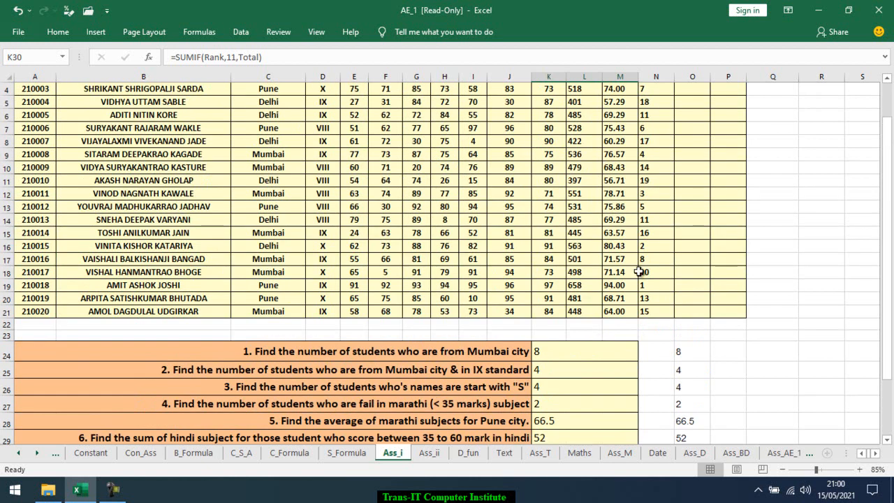
{"action": "left_click", "coordinate": [657, 222]}
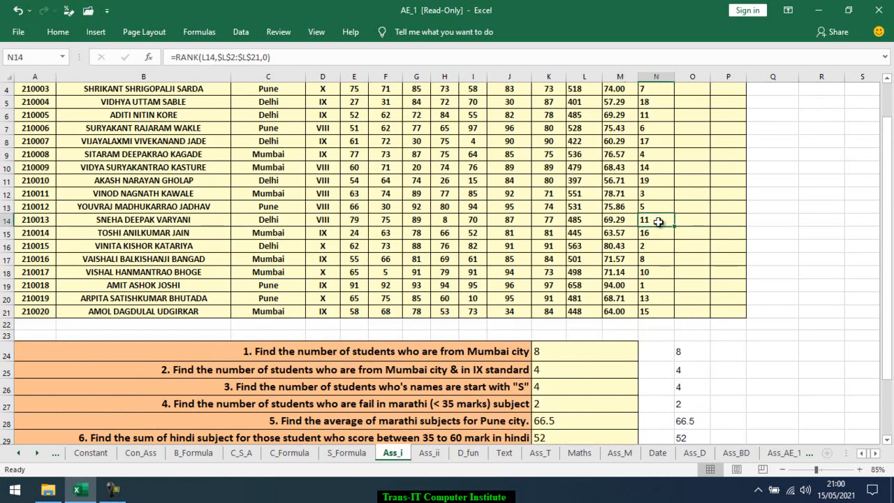
Compare the Total marks of the students holding rank 11 in the Rank column
{"action": "left_click", "coordinate": [656, 114], "text": "ctrl"}
{"action": "left_click", "coordinate": [592, 115]}
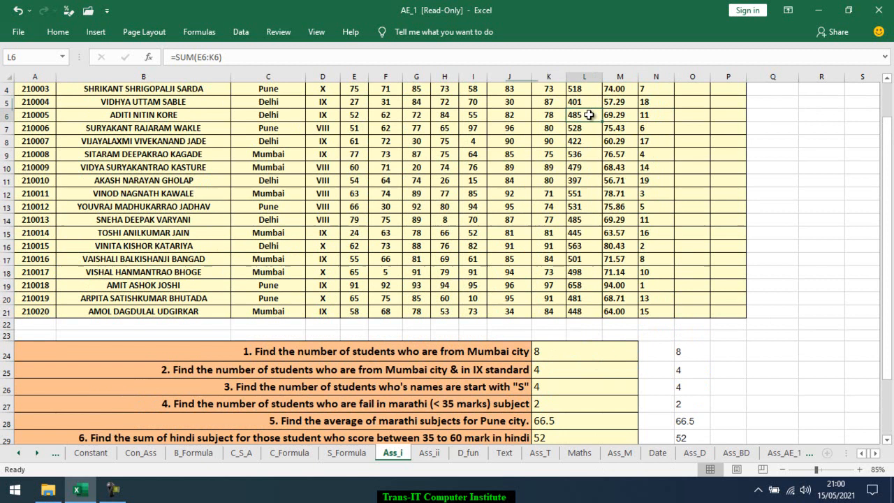
{"action": "left_click", "coordinate": [574, 218], "text": "ctrl"}
{"action": "scroll", "coordinate": [580, 307], "scroll_direction": "down", "scroll_amount": 4}
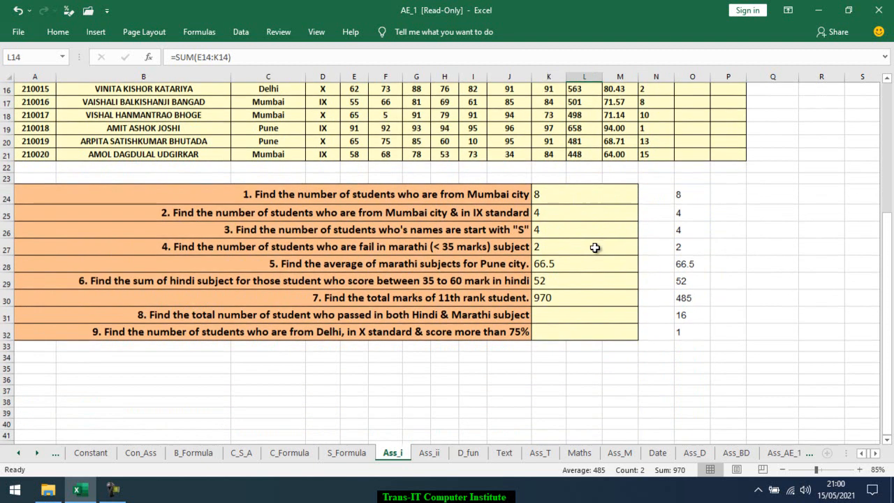
Enter =COUNTIFS(Hindi,">=35",Marathi,">=35") in K31 to count students who passed both Hindi and Marathi
{"action": "left_click", "coordinate": [579, 311]}
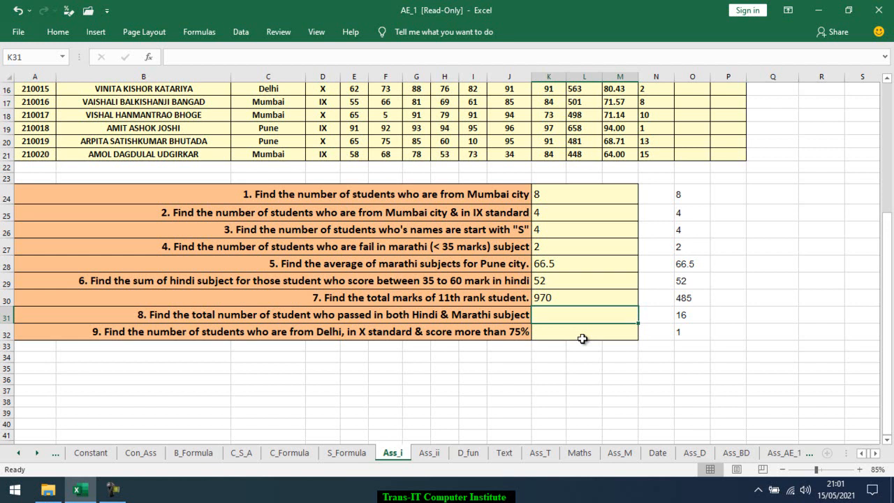
{"action": "scroll", "coordinate": [583, 339], "scroll_direction": "up", "scroll_amount": 1}
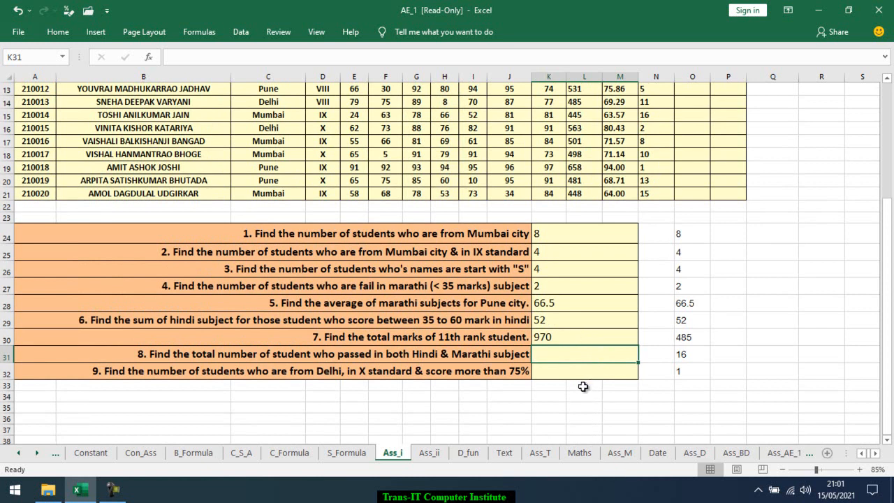
{"action": "type", "text": "=coun"}
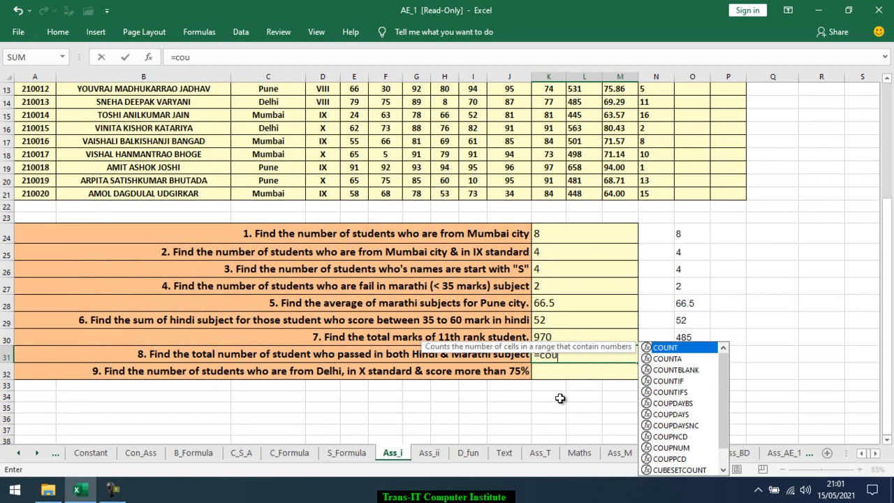
{"action": "key", "text": "Down"}
{"action": "key", "text": "Down"}
{"action": "key", "text": "Down"}
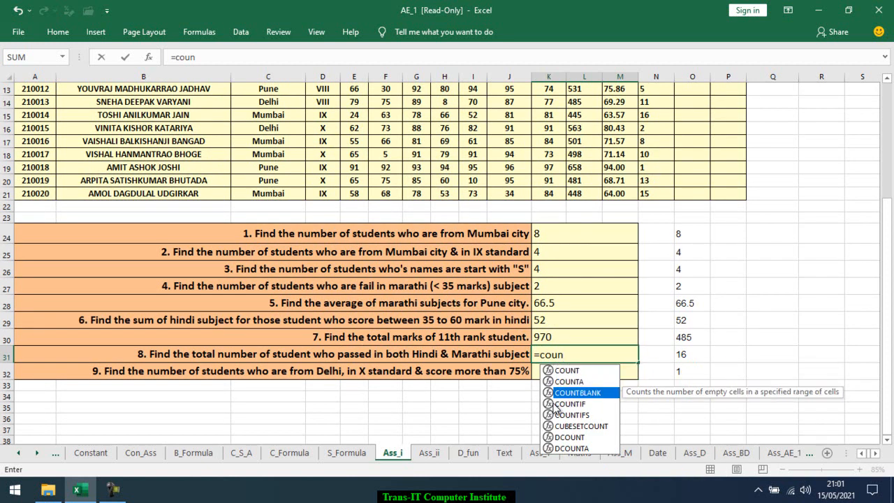
{"action": "key", "text": "Tab"}
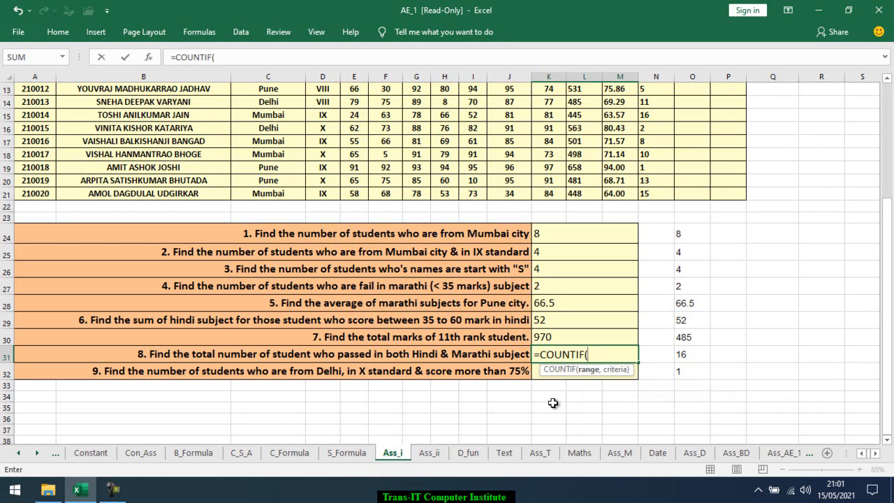
{"action": "key", "text": "BackSpace"}
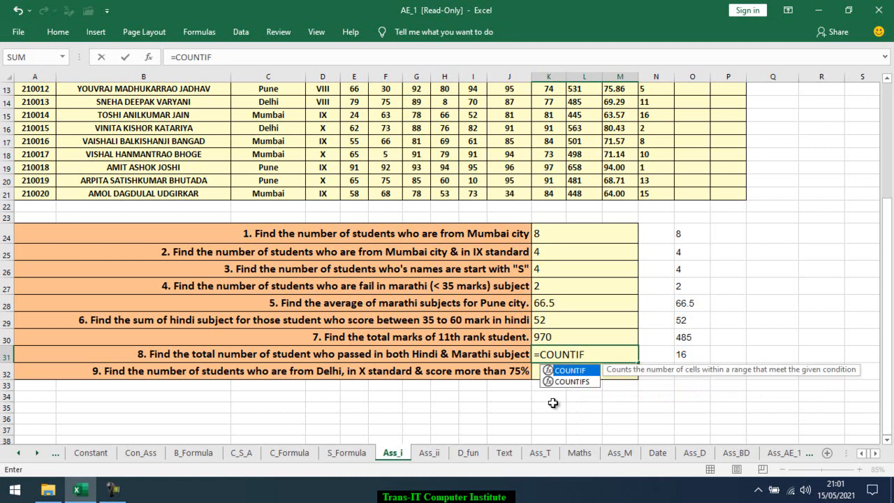
{"action": "key", "text": "Down"}
{"action": "key", "text": "Tab"}
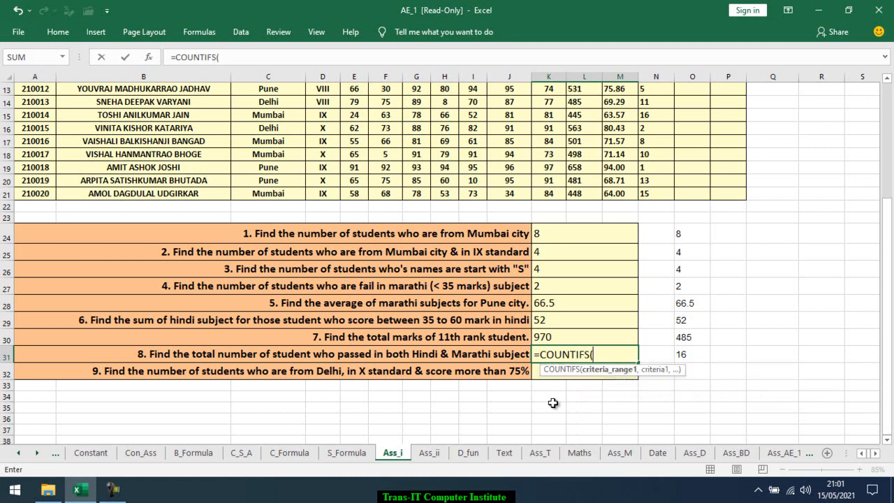
{"action": "type", "text": "Hindi"}
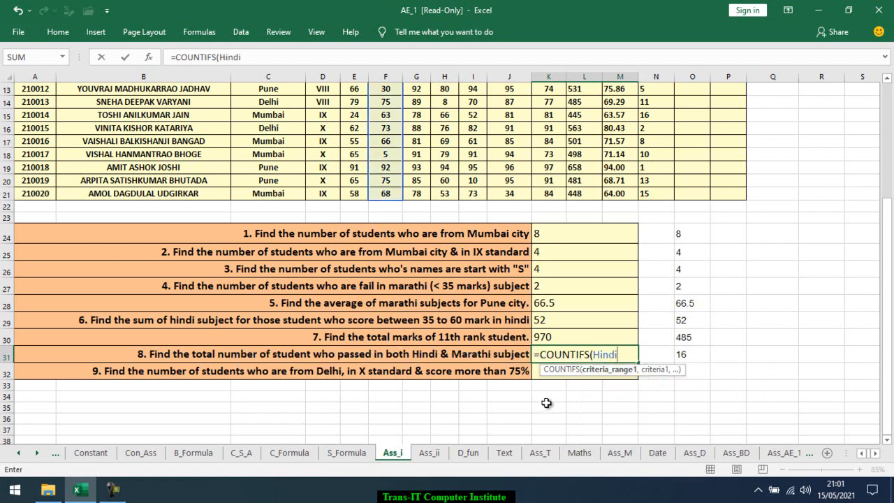
{"action": "type", "text": ",\">="}
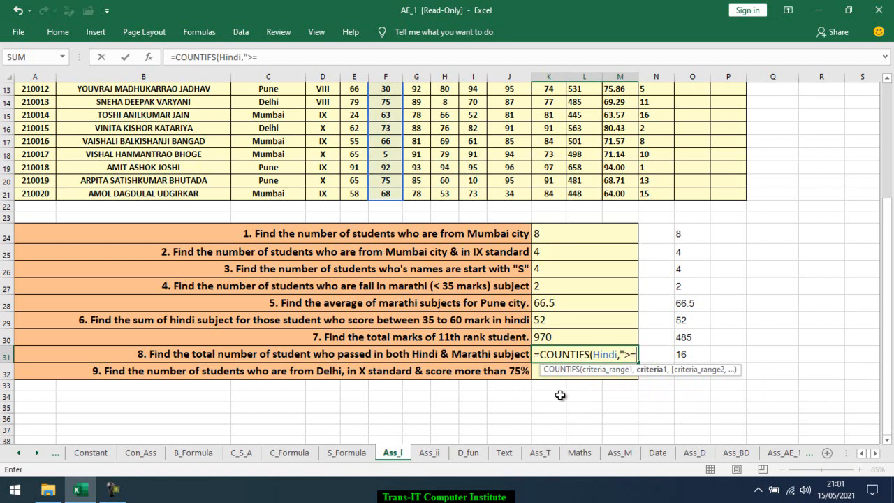
{"action": "type", "text": "35\","}
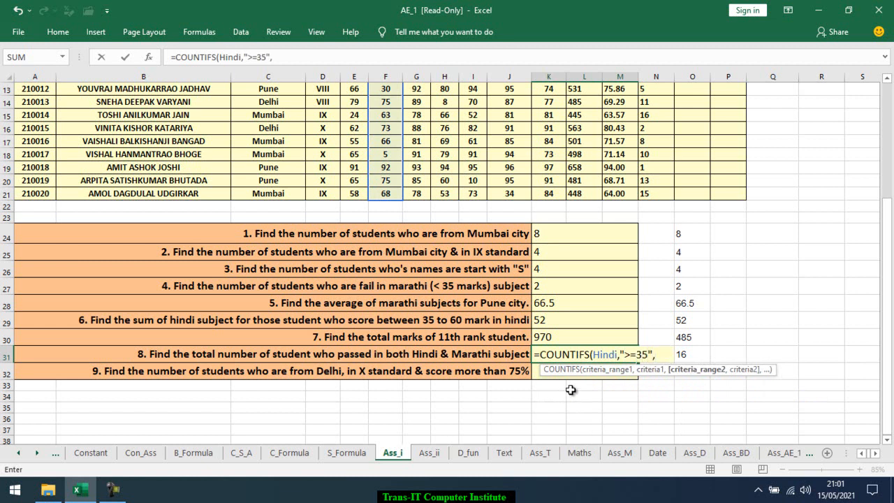
{"action": "type", "text": "mar"}
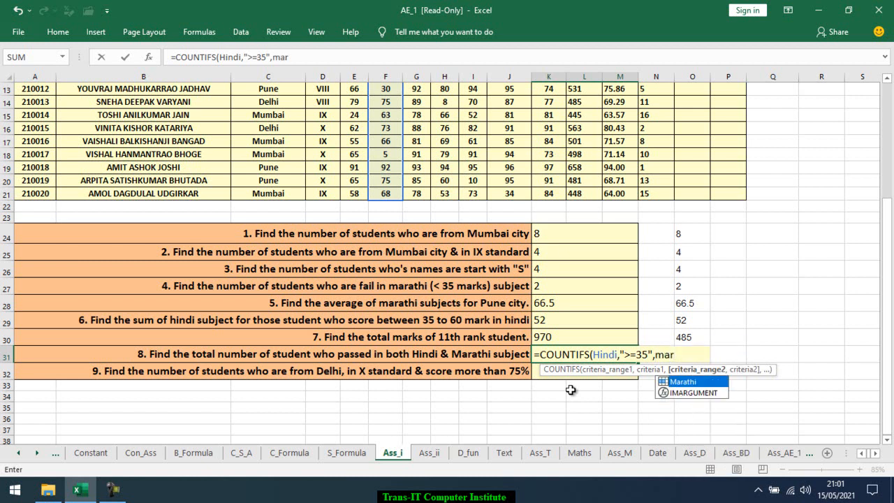
{"action": "key", "text": "Tab"}
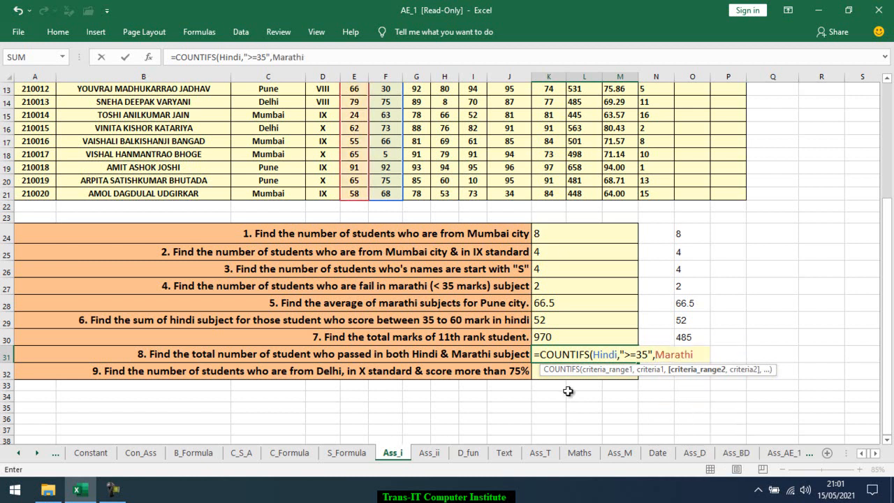
{"action": "type", "text": ",\""}
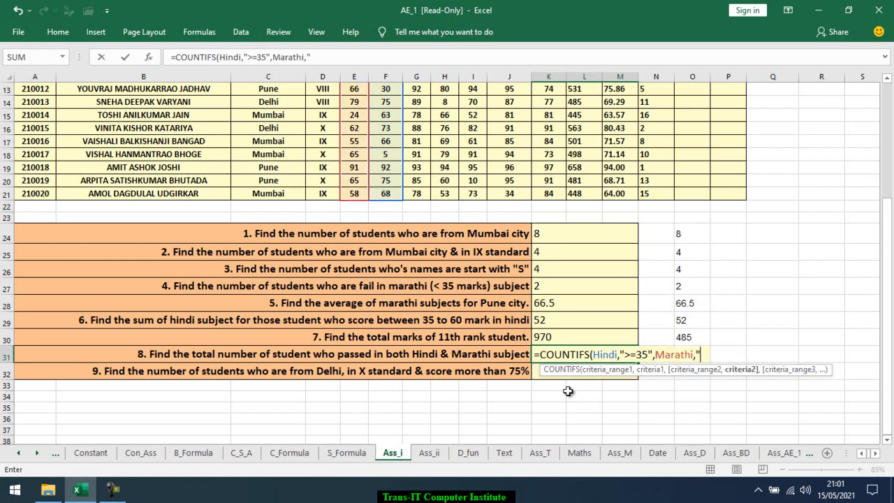
{"action": "type", "text": ">=35"}
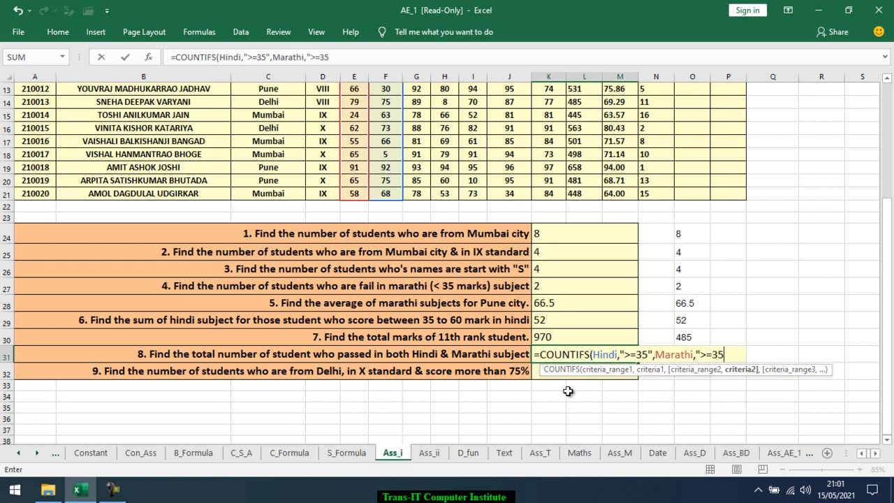
{"action": "type", "text": "\")"}
{"action": "key", "text": "Return"}
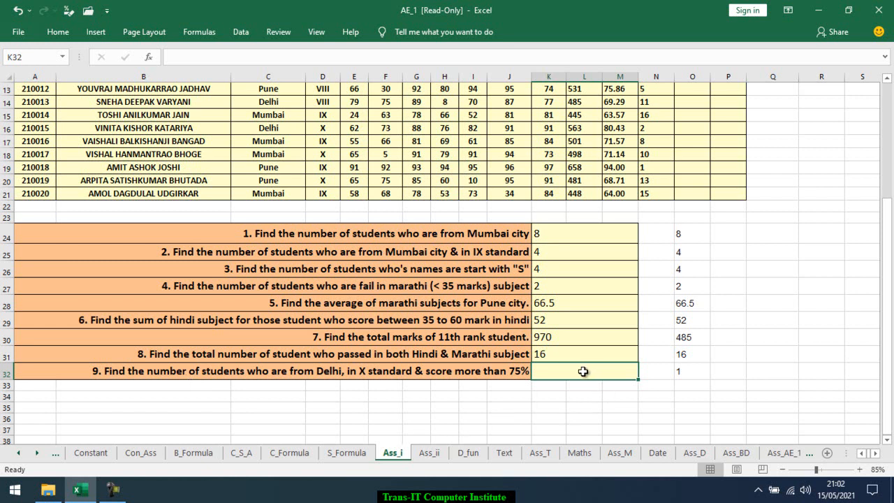
Enter =COUNTIFS(City,"delhi",Class,"X",Average,">75") in K32 to count Delhi class X students averaging above 75%
{"action": "type", "text": "=couni"}
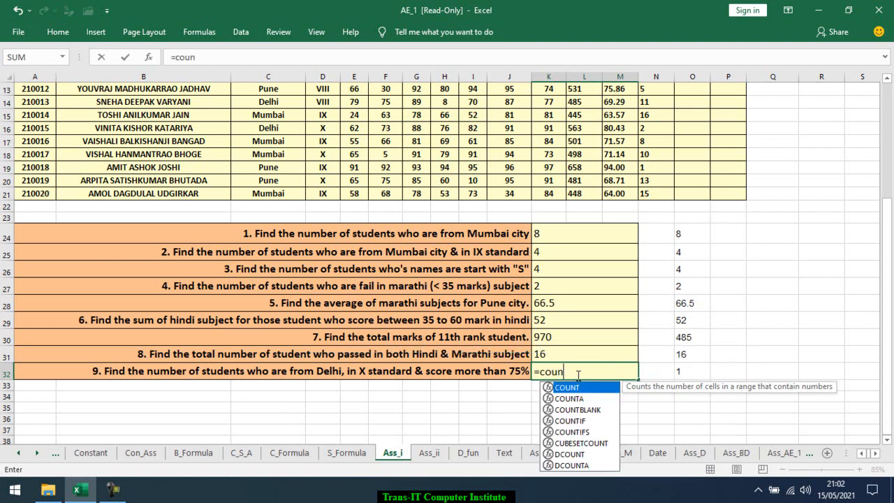
{"action": "key", "text": "BackSpace"}
{"action": "key", "text": "Down"}
{"action": "key", "text": "Down"}
{"action": "key", "text": "Down"}
{"action": "key", "text": "Down"}
{"action": "key", "text": "Tab"}
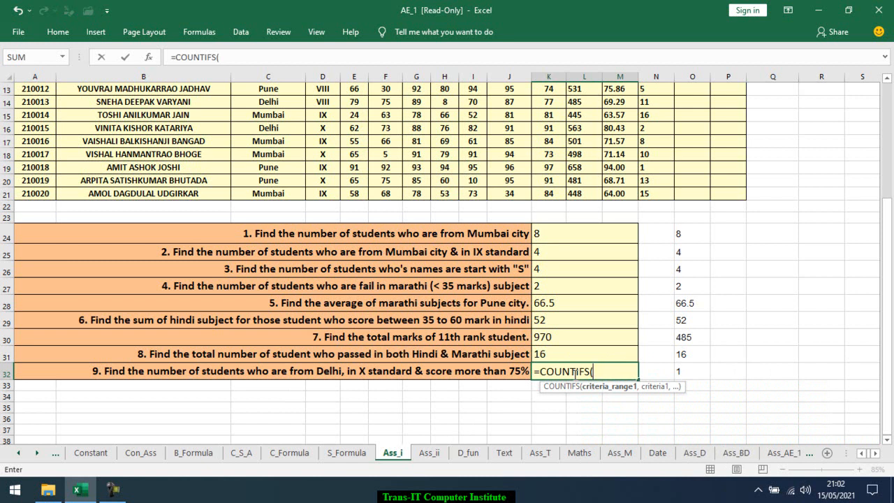
{"action": "type", "text": "C"}
{"action": "key", "text": "Tab"}
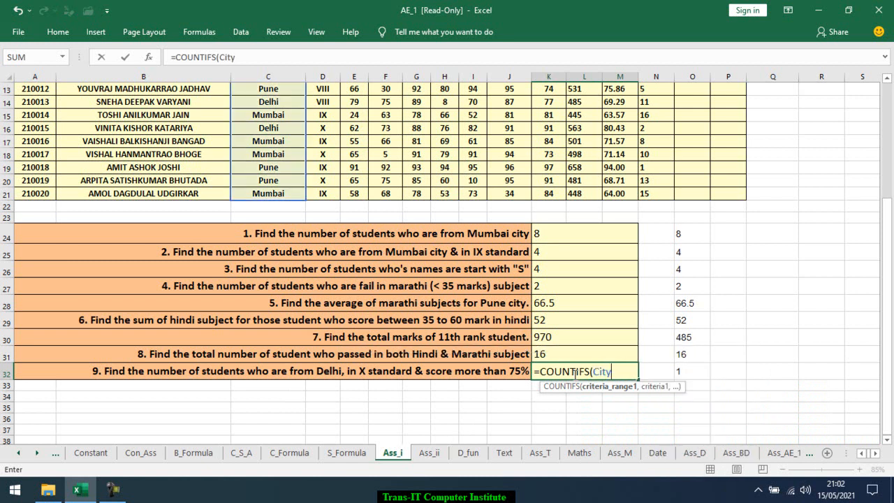
{"action": "type", "text": ","}
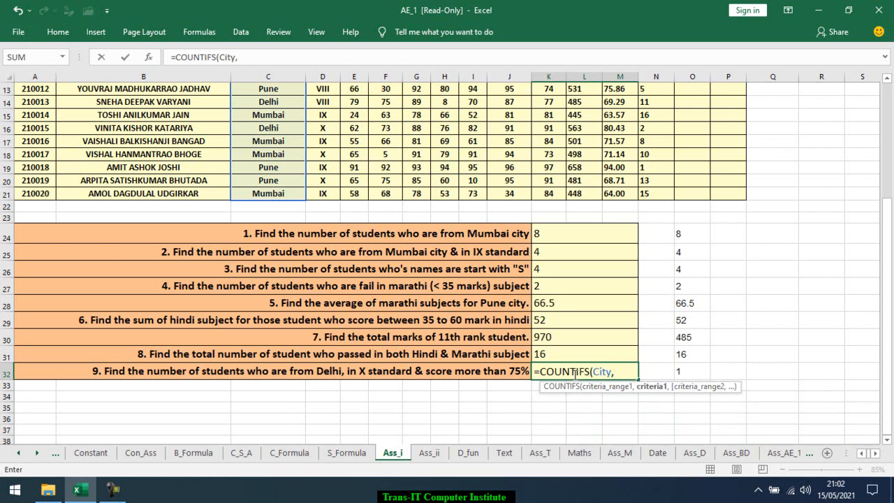
{"action": "type", "text": "\"delhi\","}
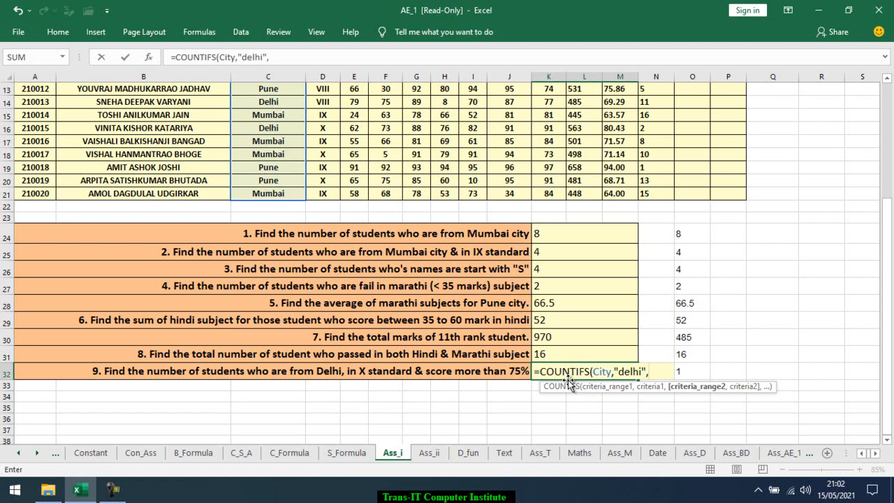
{"action": "type", "text": "cl"}
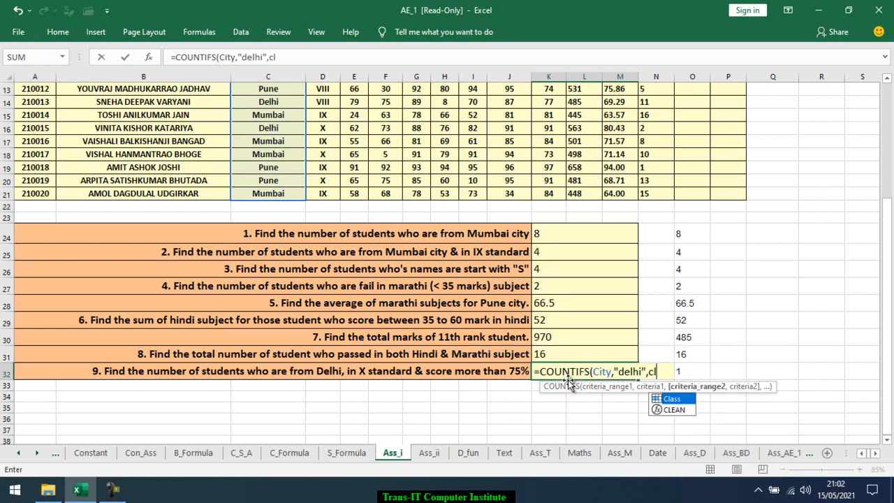
{"action": "key", "text": "Tab"}
{"action": "type", "text": ","}
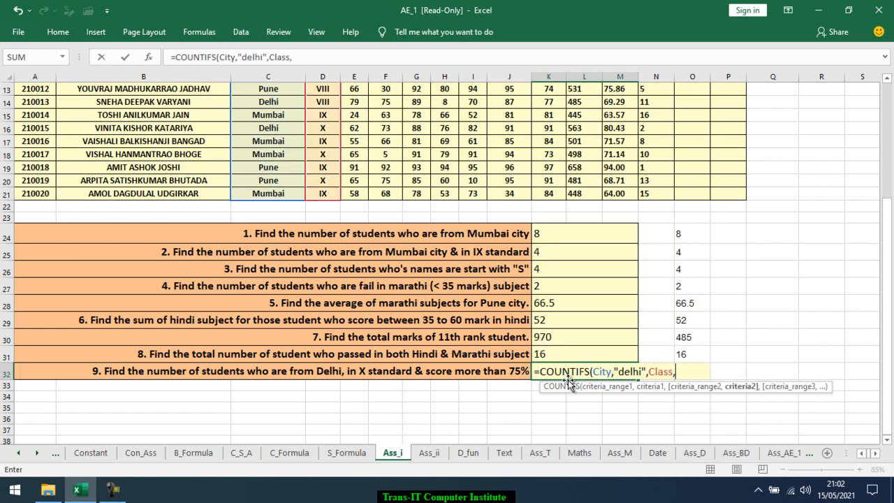
{"action": "type", "text": "\"X\","}
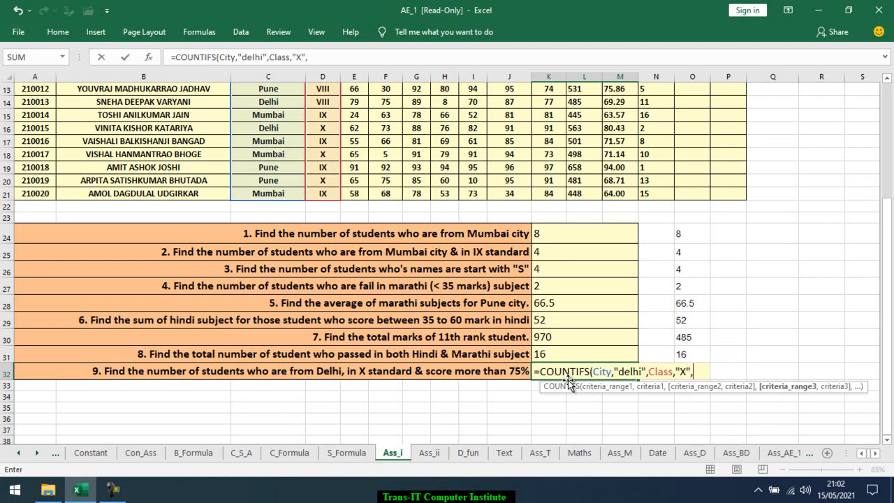
{"action": "scroll", "coordinate": [568, 363], "scroll_direction": "up", "scroll_amount": 4}
{"action": "scroll", "coordinate": [622, 182], "scroll_direction": "down", "scroll_amount": 5}
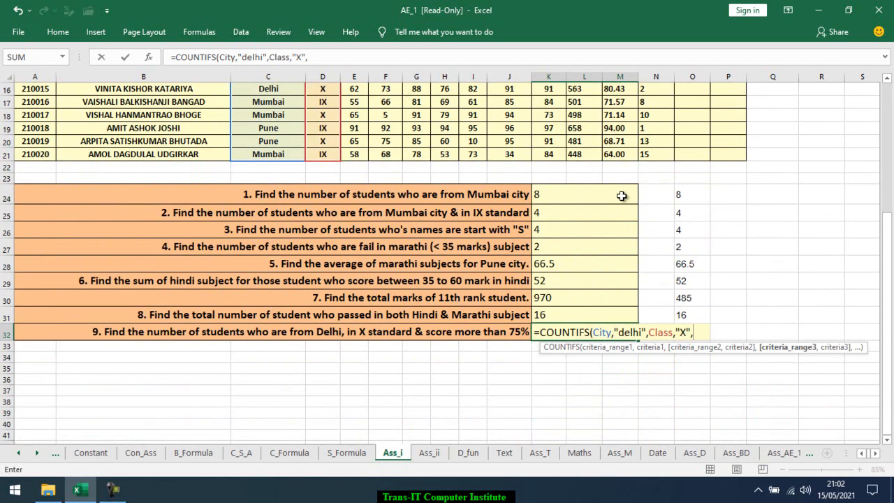
{"action": "type", "text": "av"}
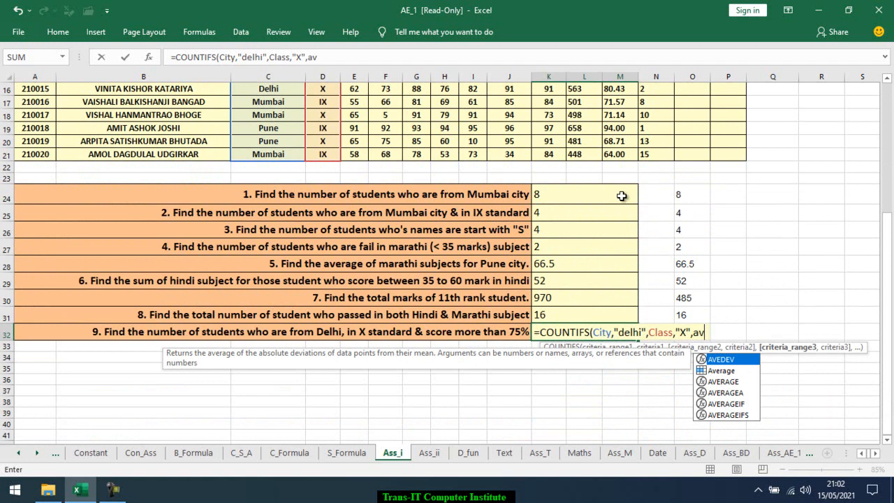
{"action": "key", "text": "Down"}
{"action": "key", "text": "Tab"}
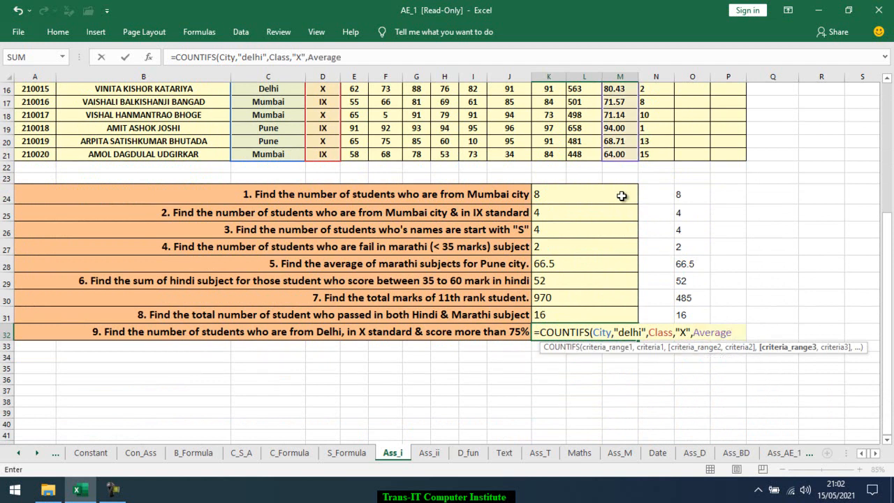
{"action": "type", "text": ","}
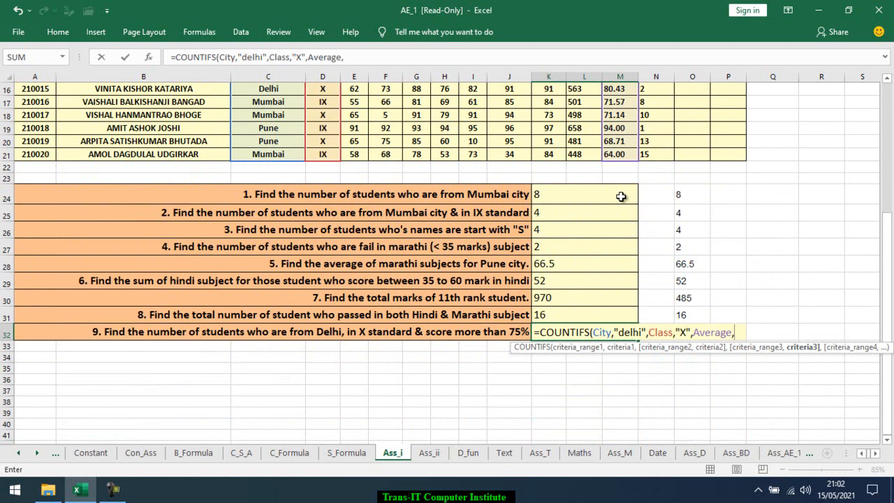
{"action": "type", "text": "\">75"}
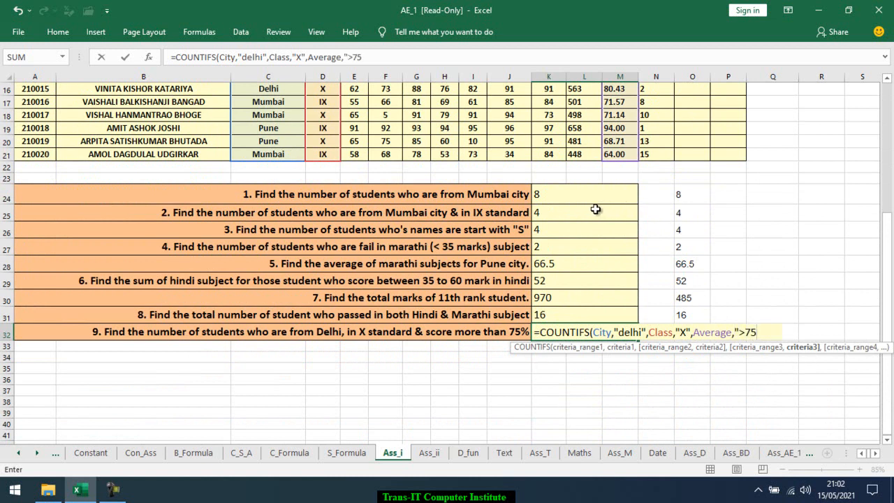
{"action": "type", "text": "\")"}
{"action": "key", "text": "Return"}
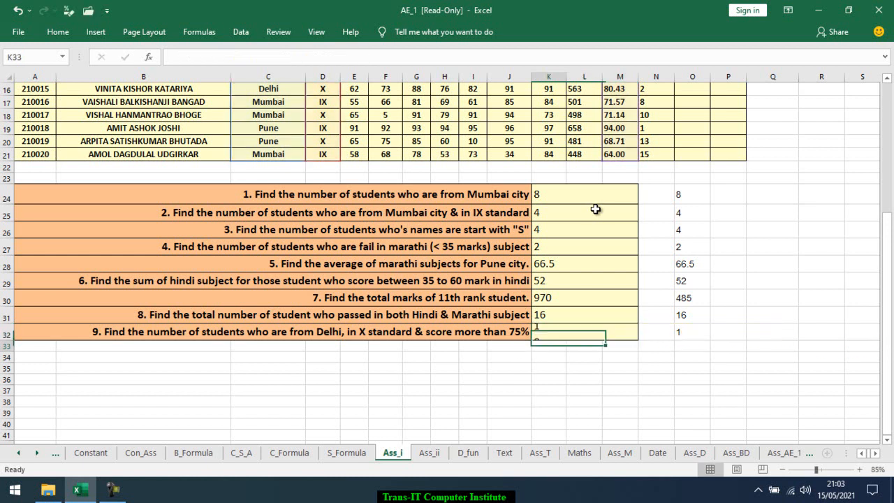
{"action": "left_click", "coordinate": [571, 333]}
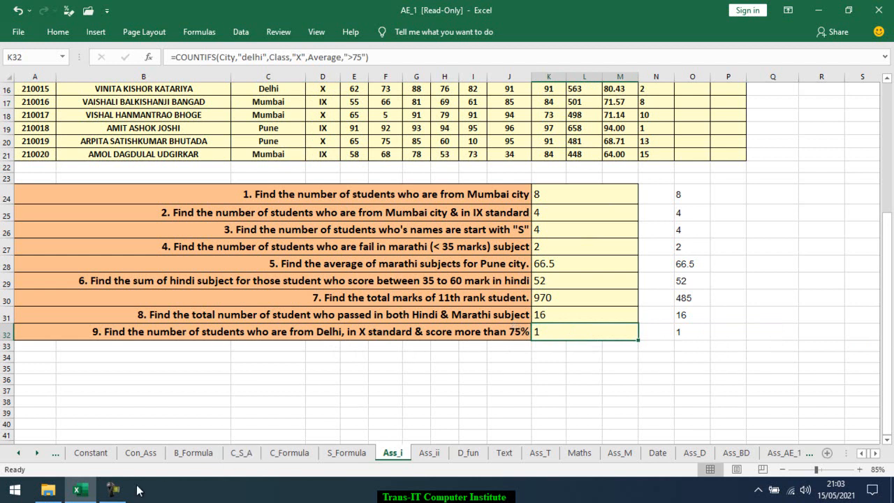
{"action": "mouse_move", "coordinate": [124, 491]}
{"action": "mouse_move", "coordinate": [108, 413]}
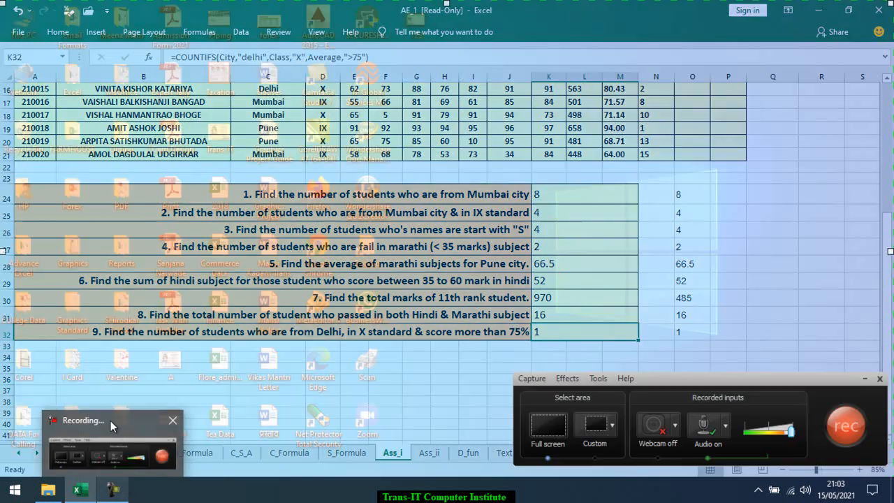
{"action": "left_click", "coordinate": [111, 433]}
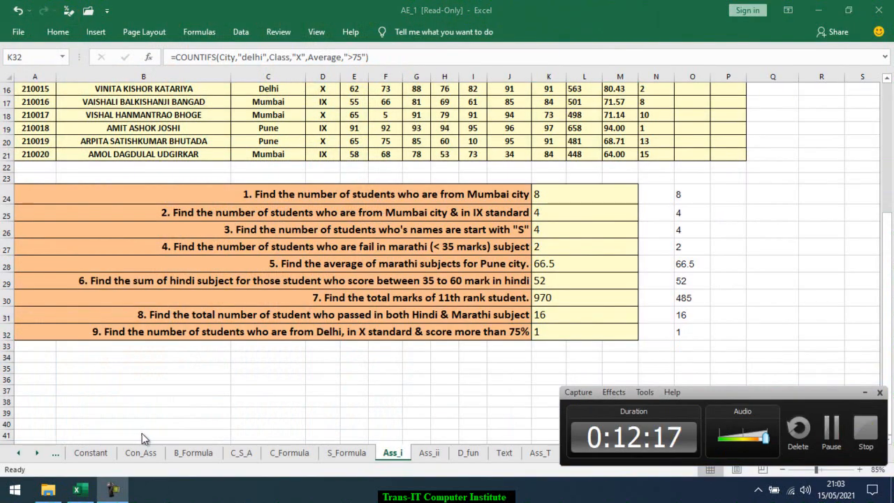
{"action": "left_click", "coordinate": [864, 392]}
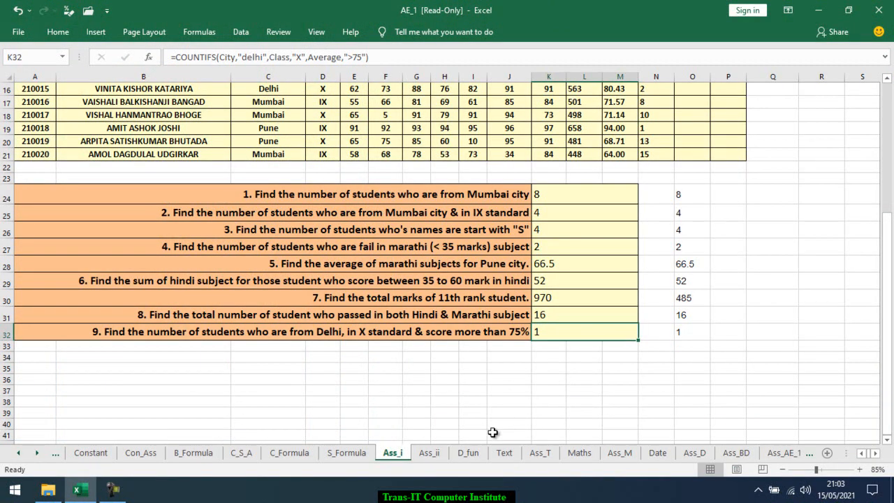
Switch to the Ass_ii sheet and examine the invoice table's Total Amount, Amount Paid and Remaining Payement columns
{"action": "left_click", "coordinate": [430, 452]}
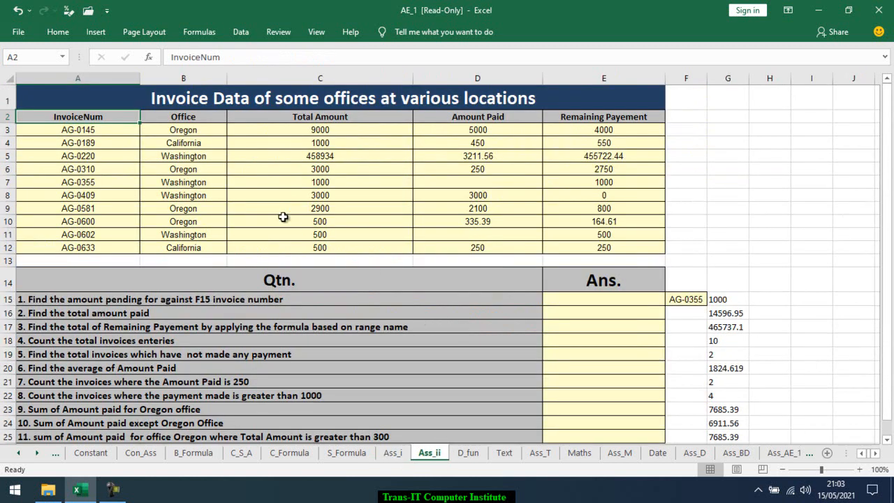
{"action": "left_click", "coordinate": [175, 131]}
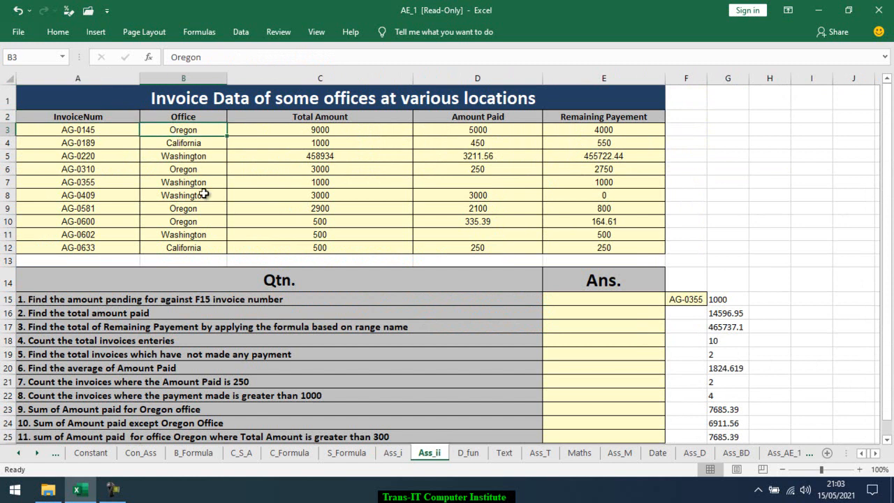
{"action": "left_click", "coordinate": [283, 155]}
{"action": "left_click", "coordinate": [278, 175]}
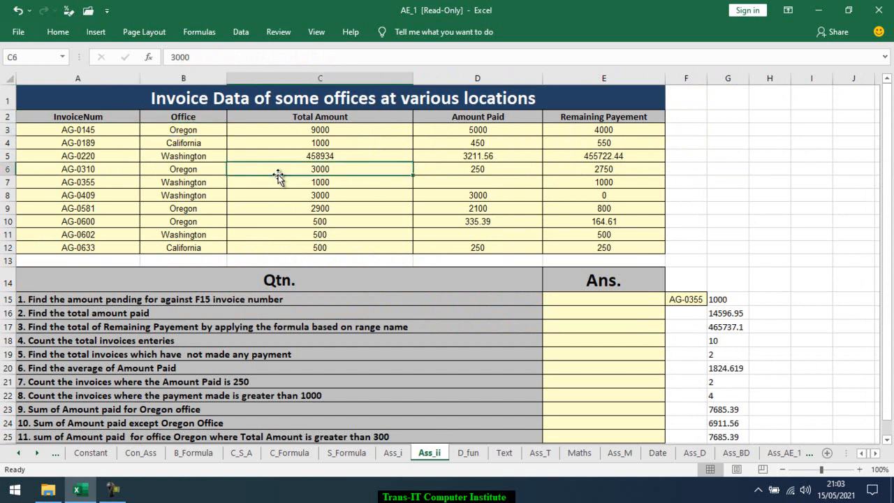
{"action": "left_click", "coordinate": [425, 146]}
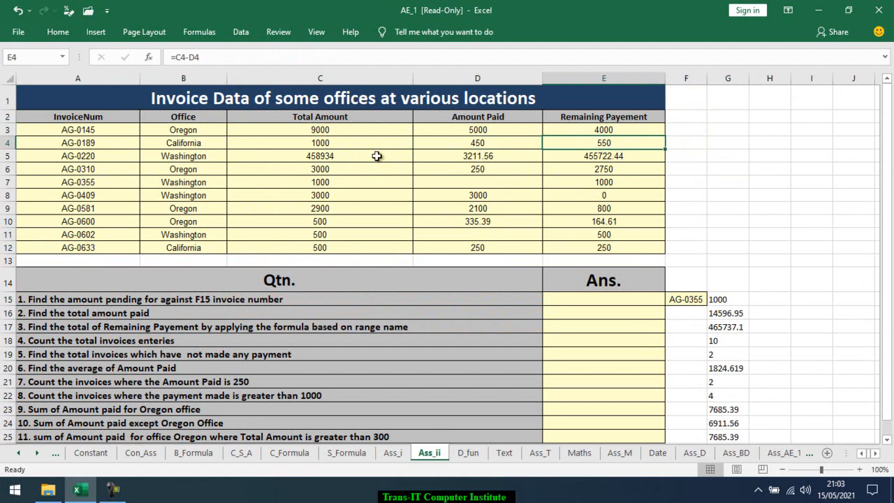
{"action": "left_click_drag", "start_coordinate": [359, 131], "coordinate": [359, 243]}
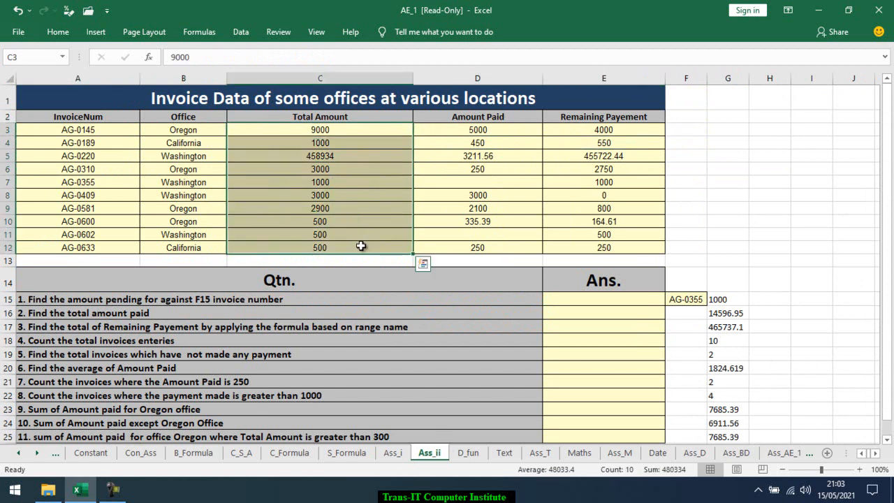
{"action": "left_click_drag", "start_coordinate": [499, 131], "coordinate": [502, 243]}
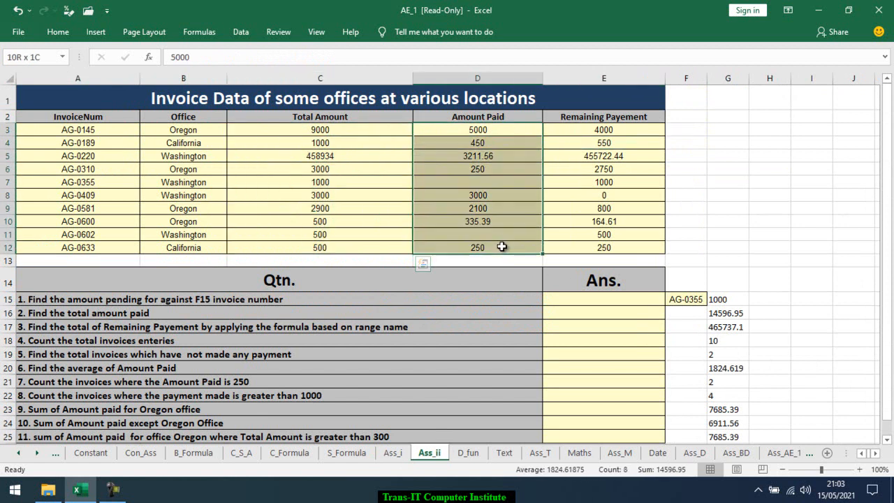
{"action": "left_click_drag", "start_coordinate": [628, 129], "coordinate": [628, 245]}
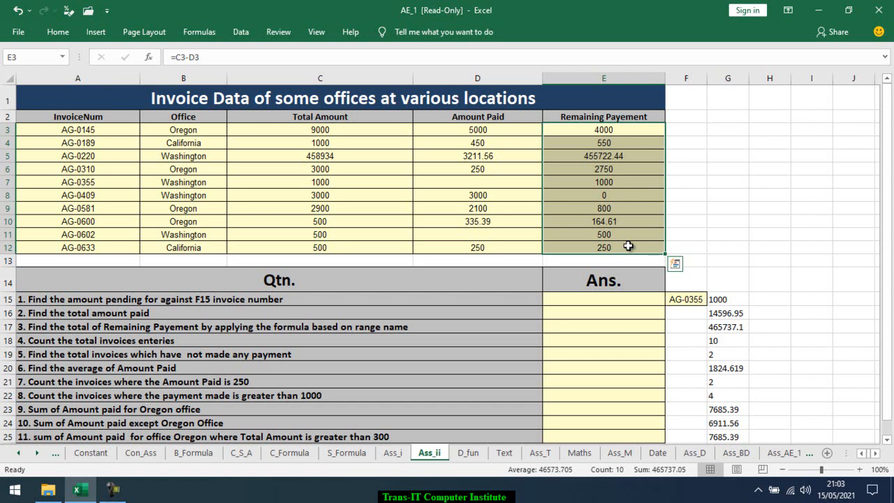
Enter =SUMIF(A3:A12,F15,E3:E12) in E15 to find the pending amount for the invoice number in F15
{"action": "left_click", "coordinate": [602, 298]}
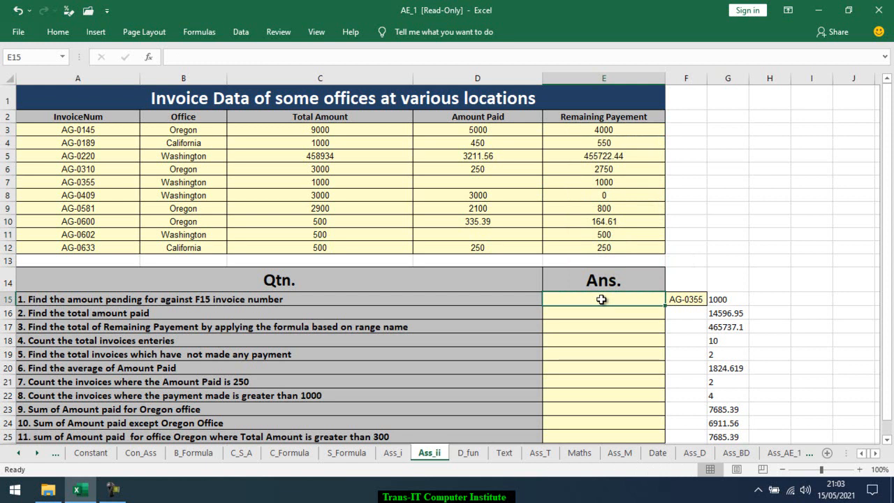
{"action": "left_click", "coordinate": [672, 300]}
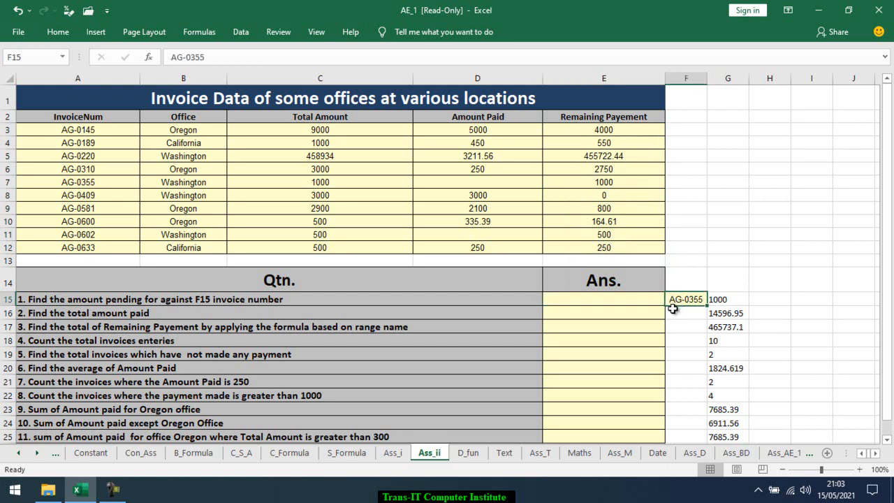
{"action": "left_click", "coordinate": [631, 305]}
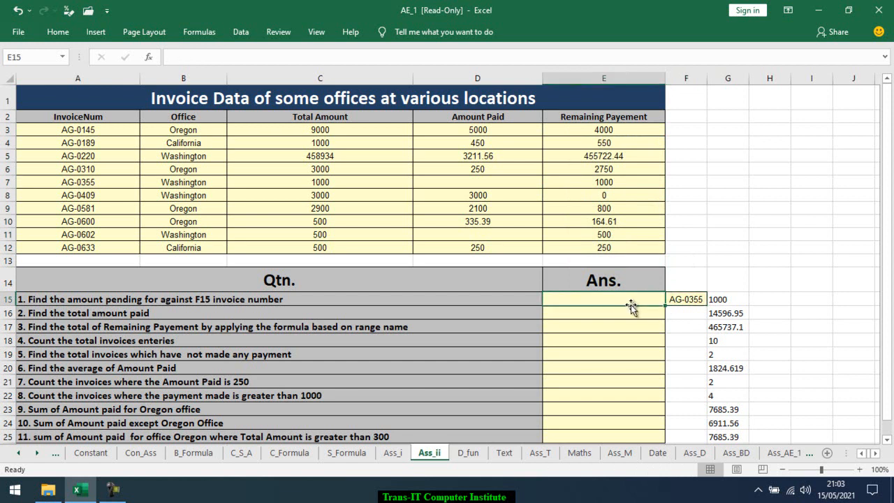
{"action": "type", "text": "=sumi"}
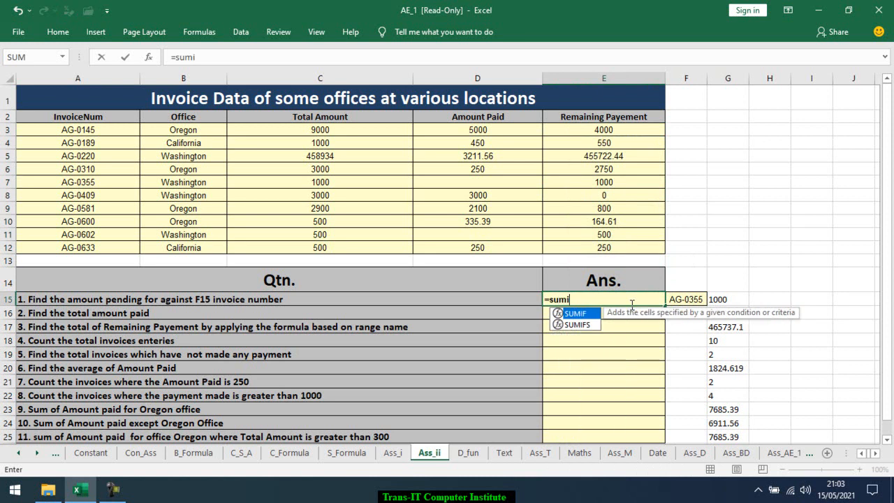
{"action": "key", "text": "Tab"}
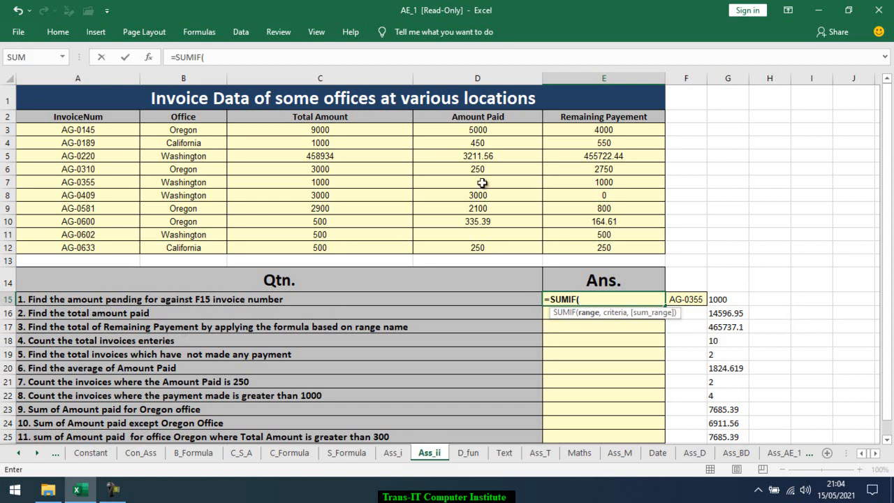
{"action": "left_click", "coordinate": [593, 132]}
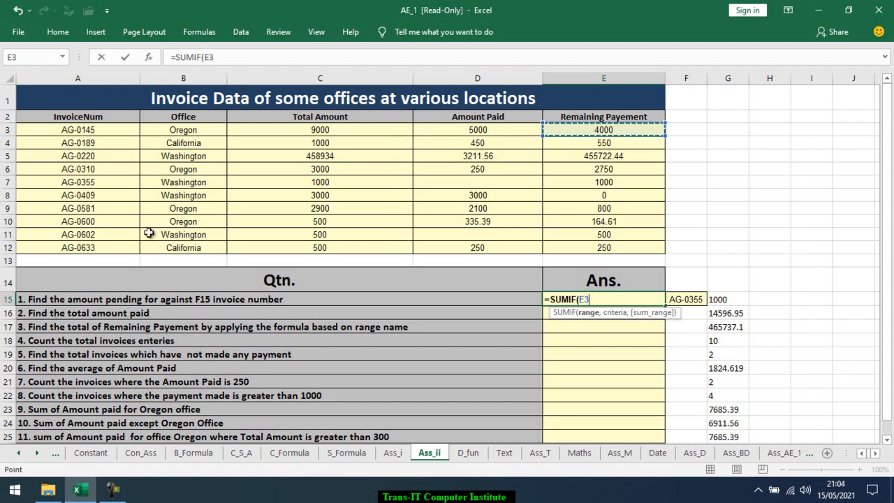
{"action": "left_click", "coordinate": [109, 133]}
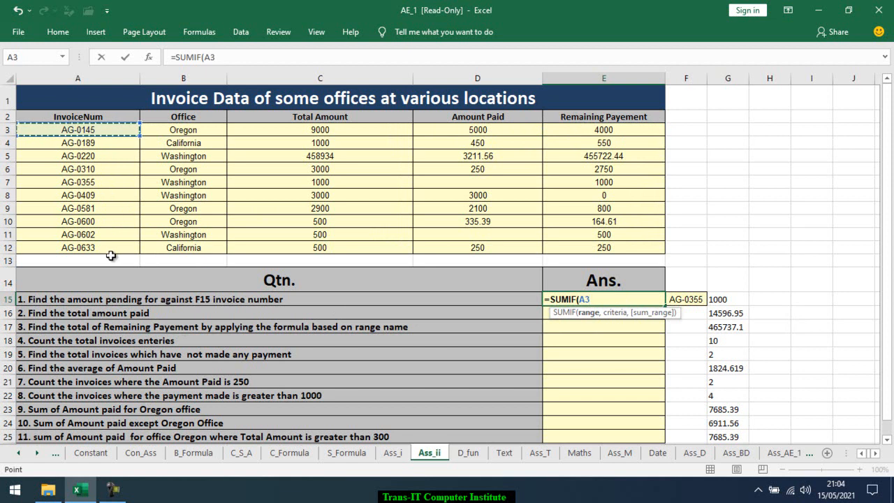
{"action": "left_click_drag", "start_coordinate": [108, 247], "coordinate": [109, 250]}
{"action": "type", "text": ","}
{"action": "left_click", "coordinate": [698, 300]}
{"action": "type", "text": ","}
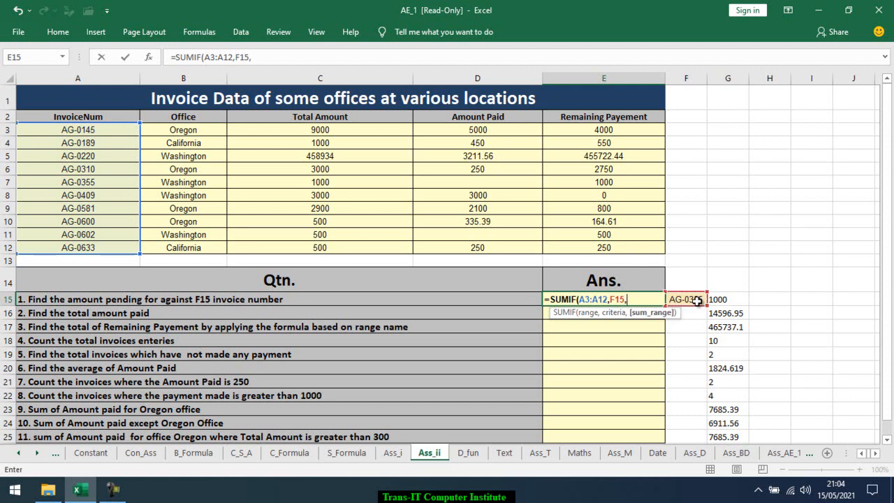
{"action": "left_click", "coordinate": [622, 137]}
{"action": "left_click_drag", "start_coordinate": [629, 167], "coordinate": [624, 247]}
{"action": "type", "text": ")"}
{"action": "key", "text": "Return"}
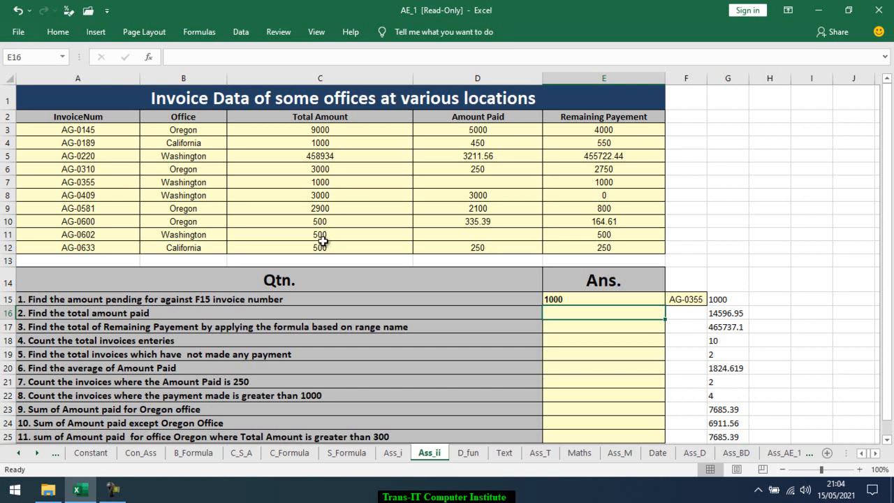
{"action": "type", "text": "=sum"}
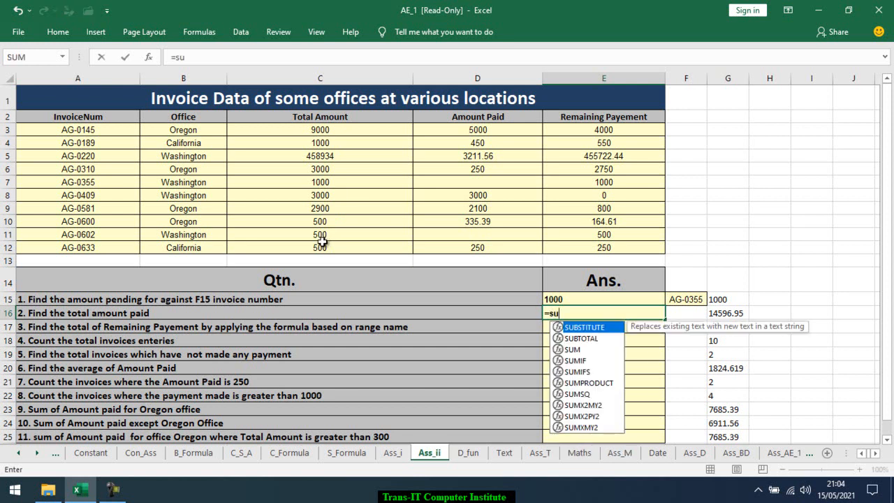
{"action": "key", "text": "Tab"}
{"action": "type", "text": "amo"}
{"action": "key", "text": "Tab"}
{"action": "key", "text": "BackSpace"}
{"action": "key", "text": "BackSpace"}
{"action": "key", "text": "BackSpace"}
{"action": "key", "text": "BackSpace"}
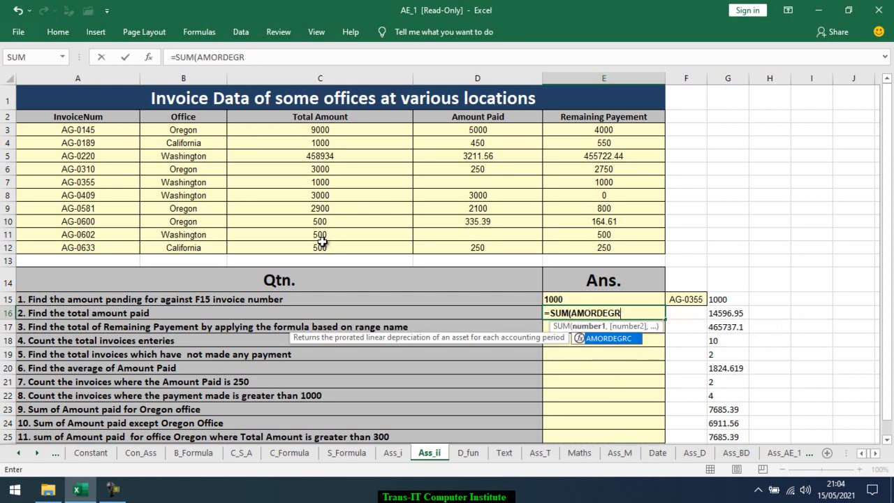
{"action": "key", "text": "Escape"}
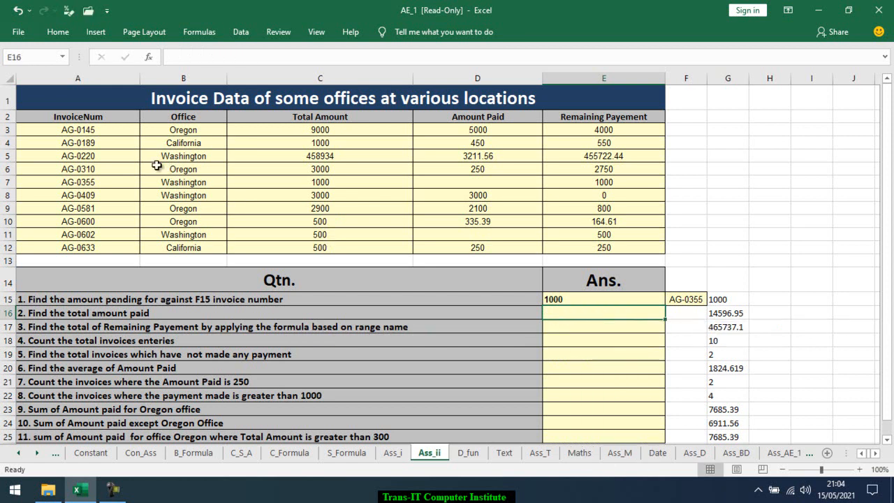
Create named ranges for the invoice table A2:E12 from the values in its top row
{"action": "left_click", "coordinate": [92, 119]}
{"action": "left_click_drag", "start_coordinate": [92, 118], "coordinate": [604, 248]}
{"action": "left_click", "coordinate": [199, 32]}
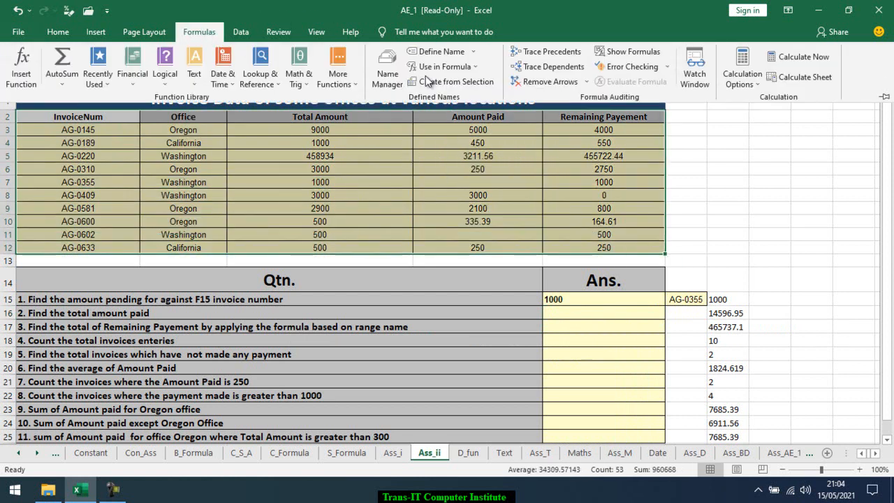
{"action": "left_click", "coordinate": [431, 54]}
{"action": "key", "text": "Return"}
{"action": "left_click", "coordinate": [199, 32]}
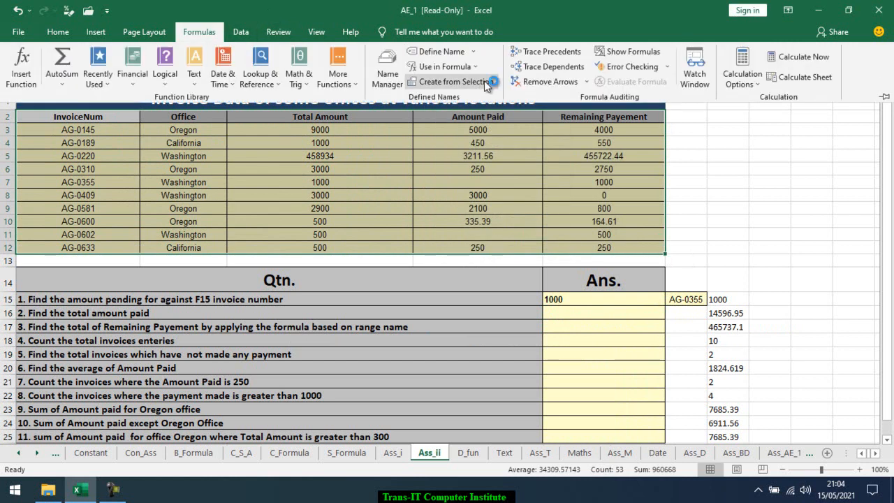
{"action": "left_click", "coordinate": [485, 82]}
{"action": "left_click", "coordinate": [460, 171]}
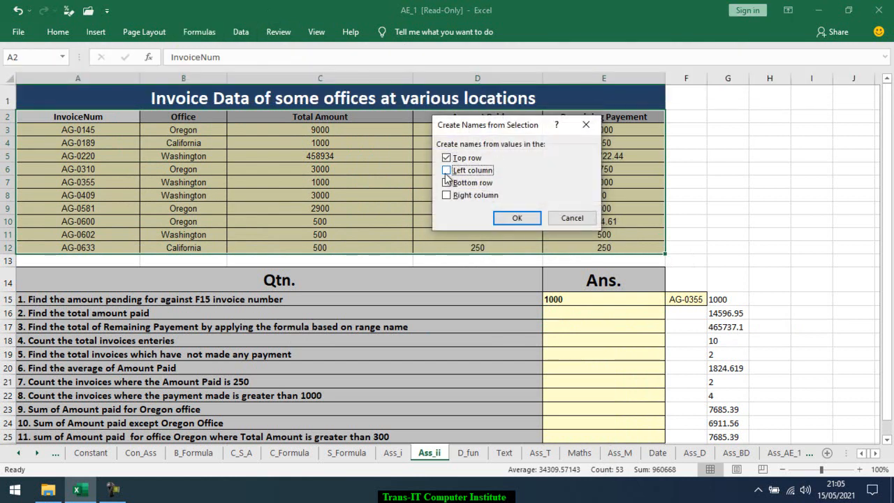
{"action": "left_click", "coordinate": [515, 218]}
Enter =SUM(Amount_Paid) in E16 to find the total amount paid
{"action": "left_click", "coordinate": [588, 316]}
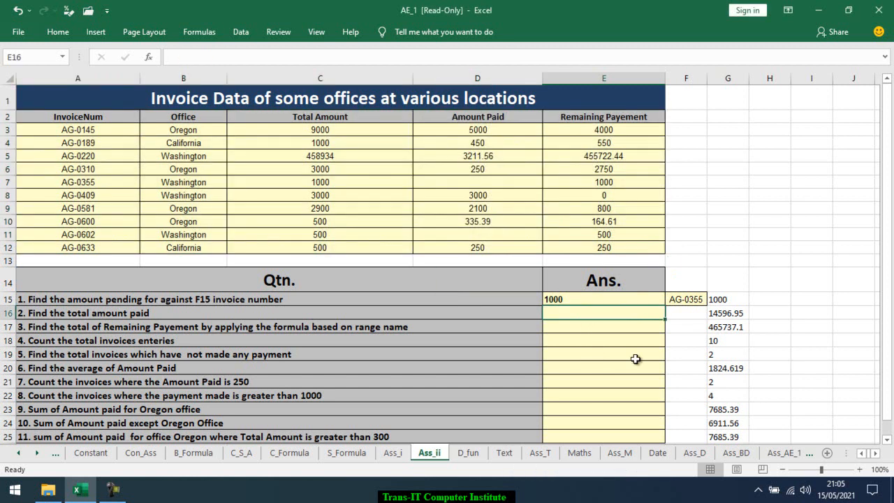
{"action": "type", "text": "=sum"}
{"action": "key", "text": "Tab"}
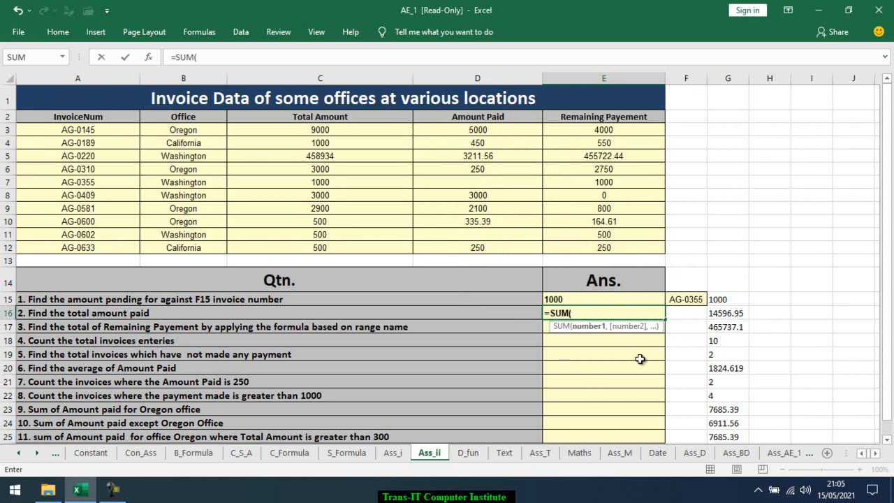
{"action": "type", "text": "amo"}
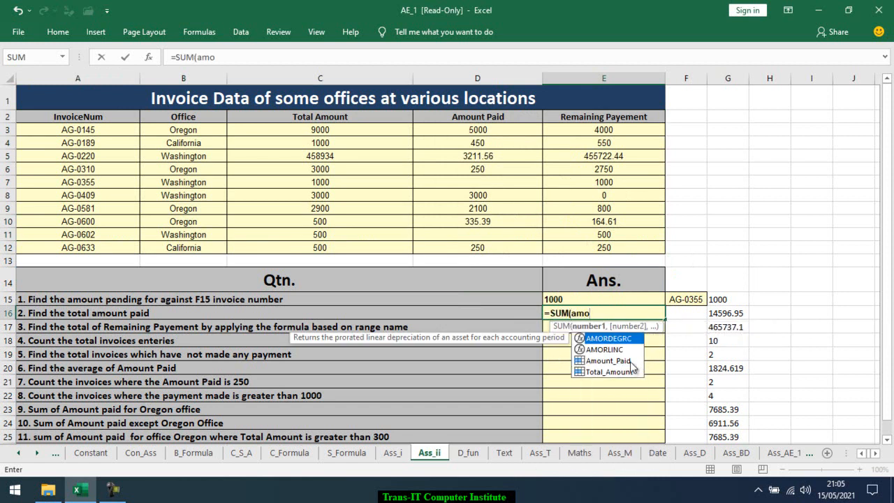
{"action": "key", "text": "Down"}
{"action": "key", "text": "Down"}
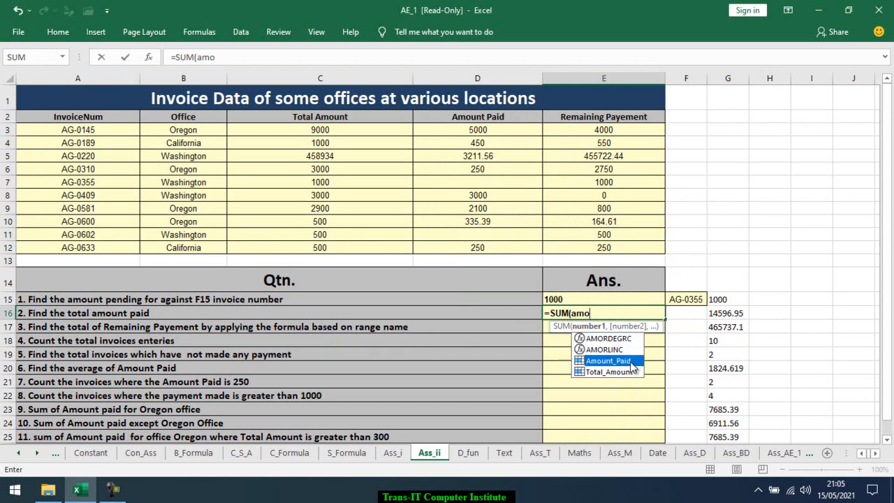
{"action": "key", "text": "Tab"}
{"action": "key", "text": "Return"}
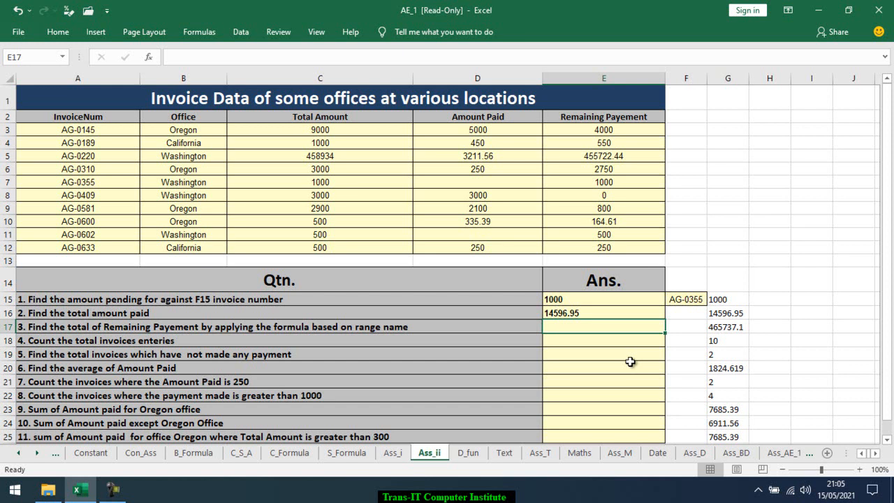
Enter =SUM(Remaining_Payement) in E17 to total the remaining payment using the range name
{"action": "type", "text": "="}
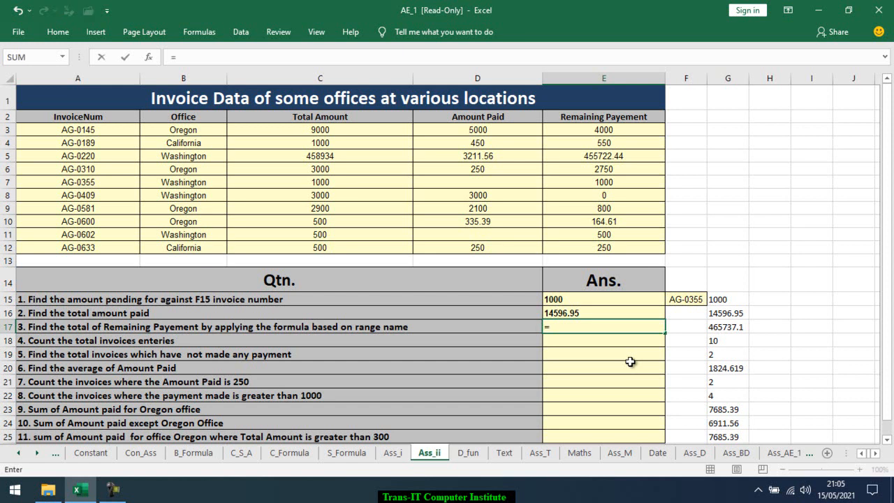
{"action": "type", "text": "sum"}
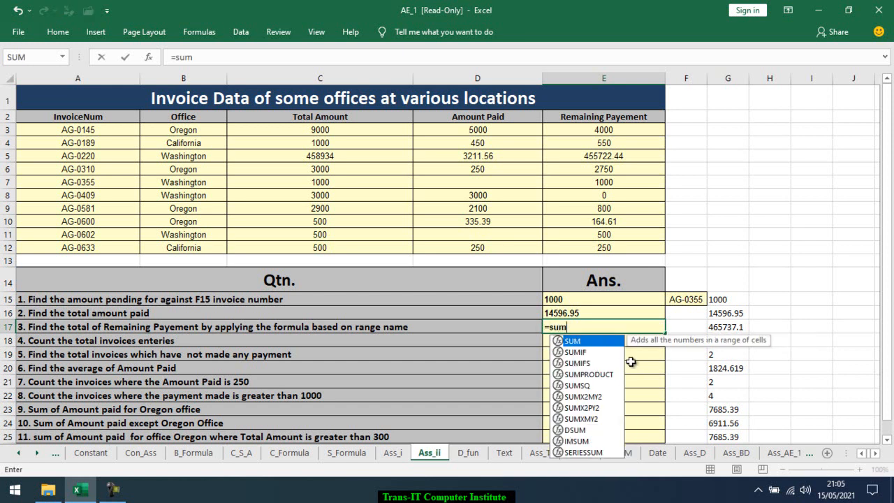
{"action": "key", "text": "Tab"}
{"action": "type", "text": "rem"}
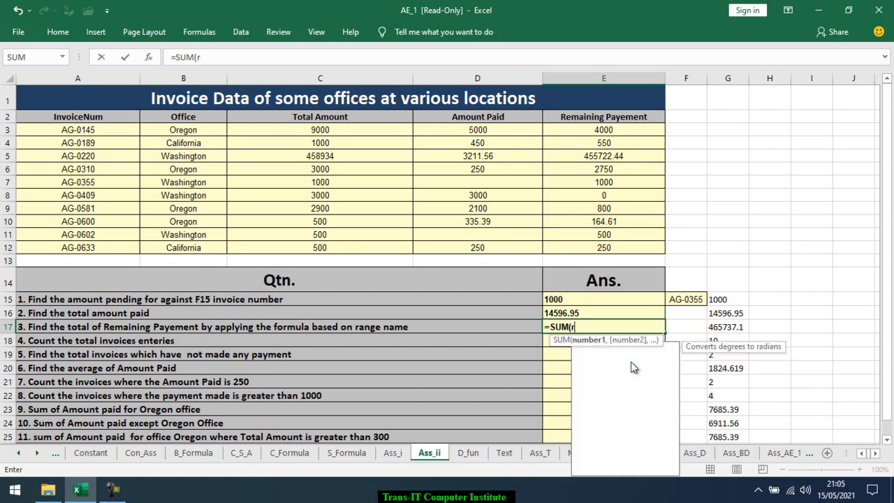
{"action": "key", "text": "Tab"}
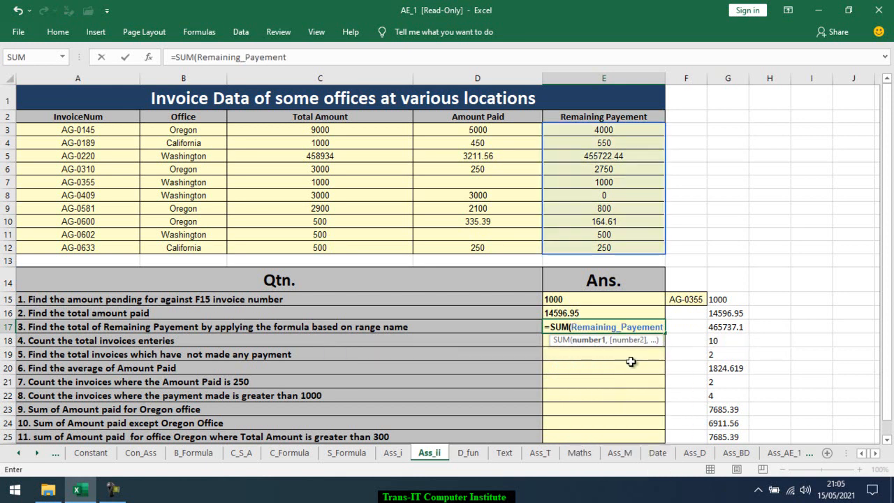
{"action": "key", "text": "Return"}
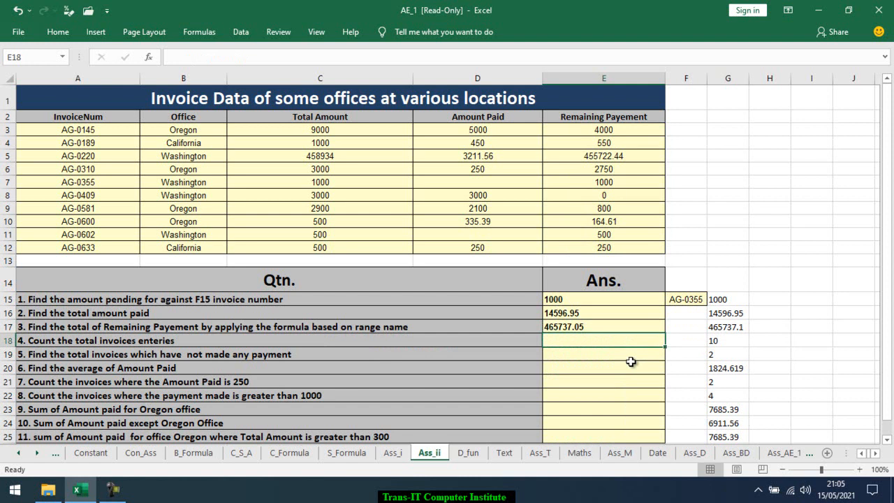
Enter =COUNTA(InvoiceNum) in E18 to count the total invoice entries
{"action": "type", "text": "=coun"}
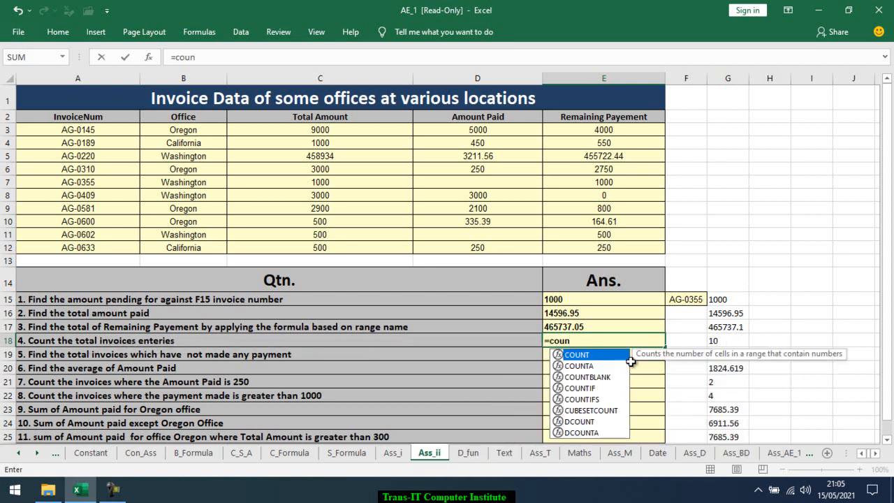
{"action": "key", "text": "Down"}
{"action": "key", "text": "Tab"}
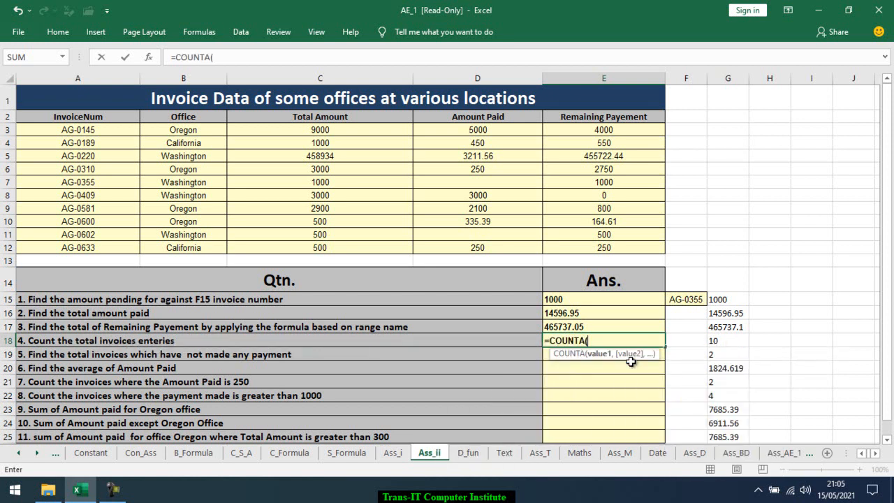
{"action": "type", "text": "in"}
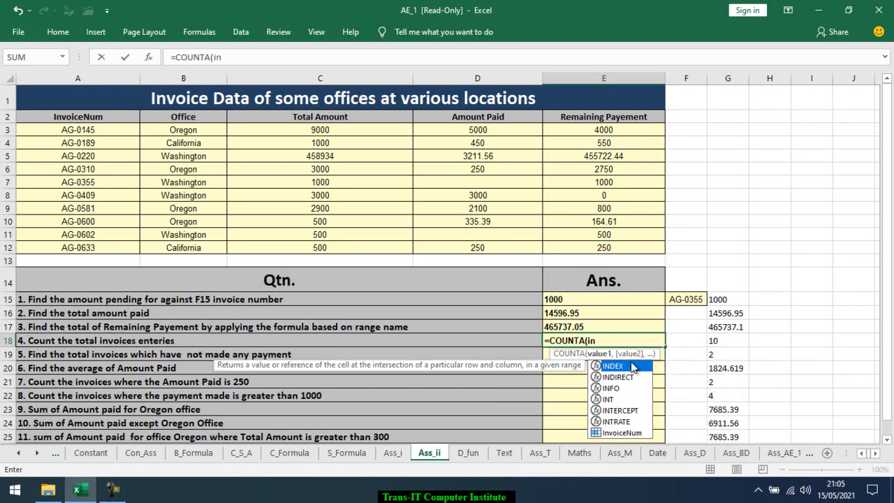
{"action": "key", "text": "Down"}
{"action": "key", "text": "Down"}
{"action": "key", "text": "Down"}
{"action": "key", "text": "Down"}
{"action": "key", "text": "Down"}
{"action": "key", "text": "Down"}
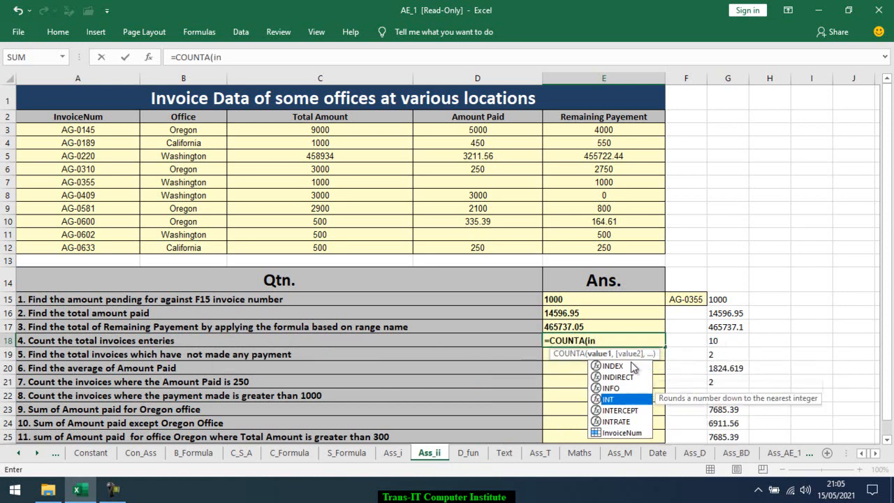
{"action": "key", "text": "Tab"}
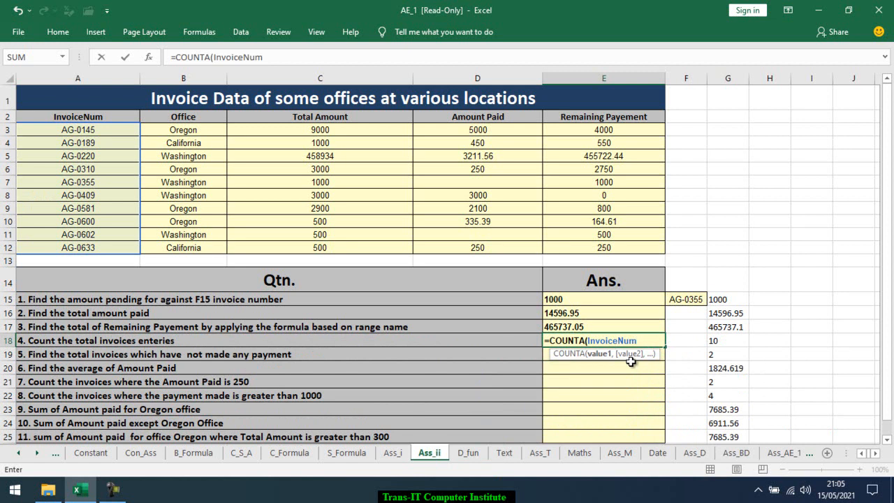
{"action": "key", "text": "Return"}
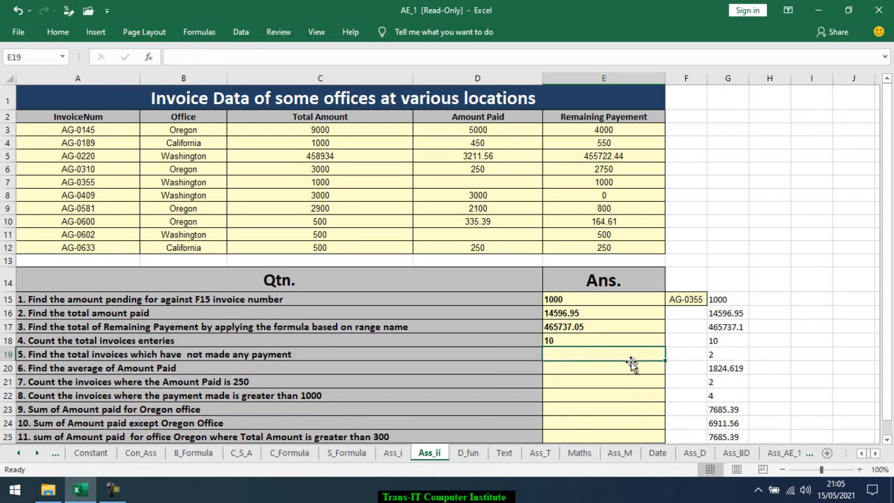
Enter =COUNTBLANK(Amount_Paid) in E19 to count invoices with no payment made
{"action": "type", "text": "=coun"}
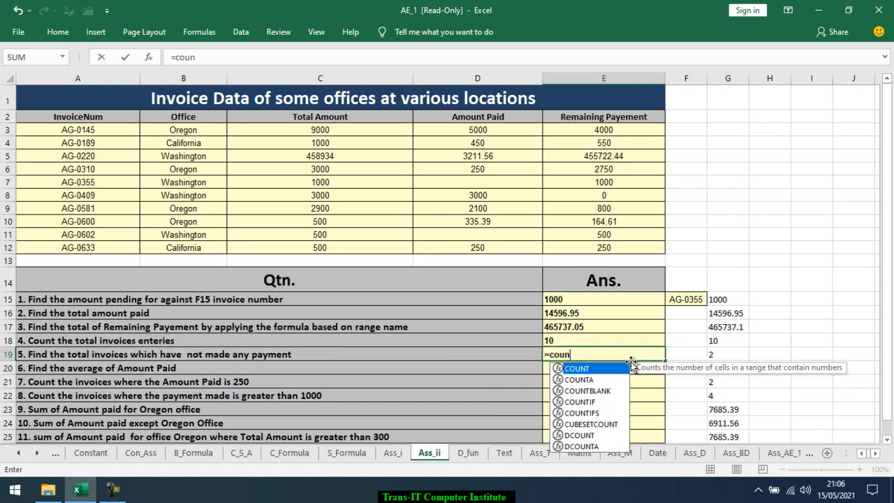
{"action": "key", "text": "Down"}
{"action": "key", "text": "Down"}
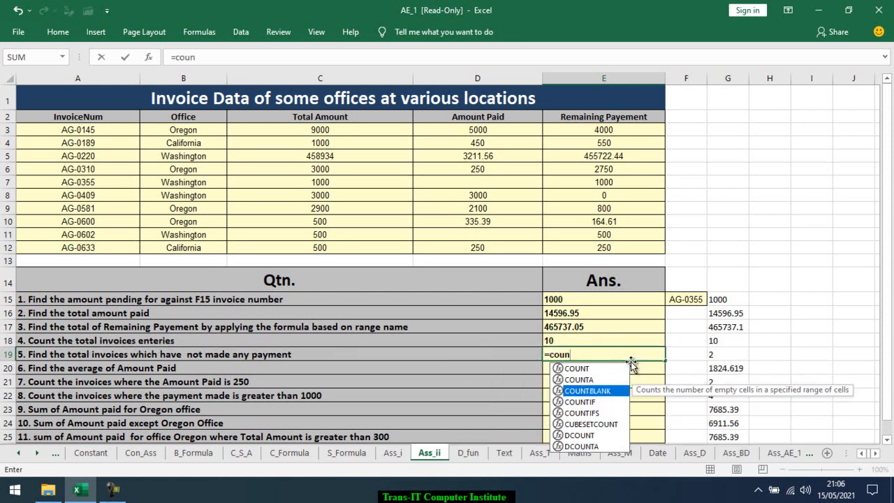
{"action": "key", "text": "Tab"}
{"action": "type", "text": "amo"}
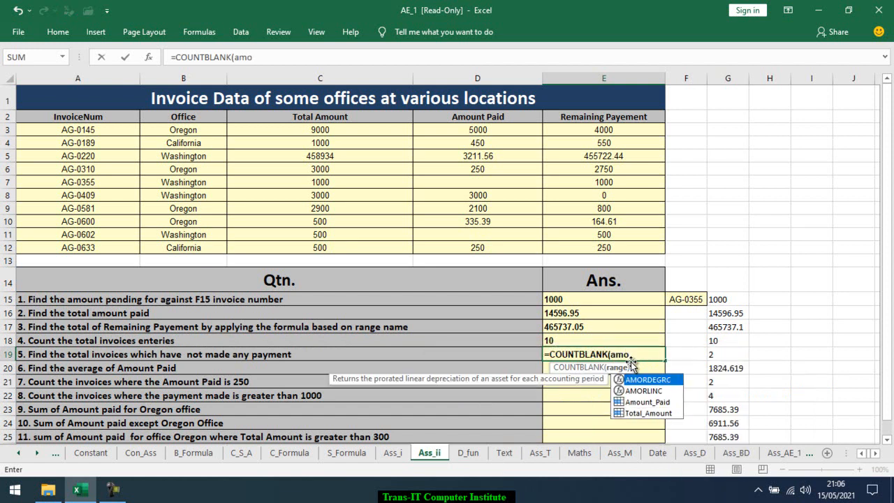
{"action": "key", "text": "Down"}
{"action": "key", "text": "Down"}
{"action": "key", "text": "Tab"}
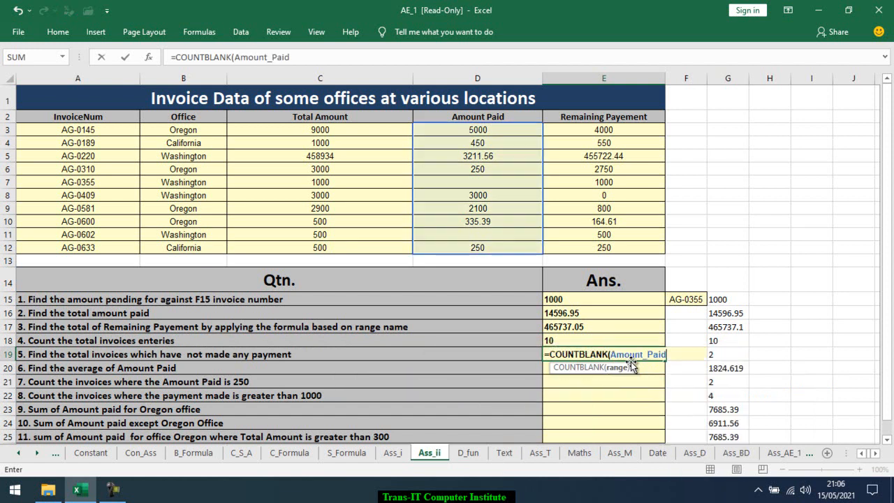
{"action": "key", "text": "Return"}
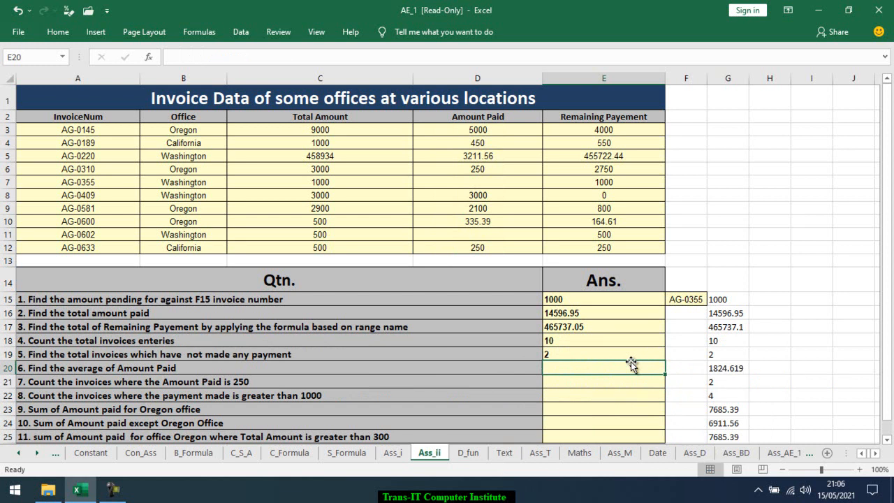
{"action": "type", "text": "=aver"}
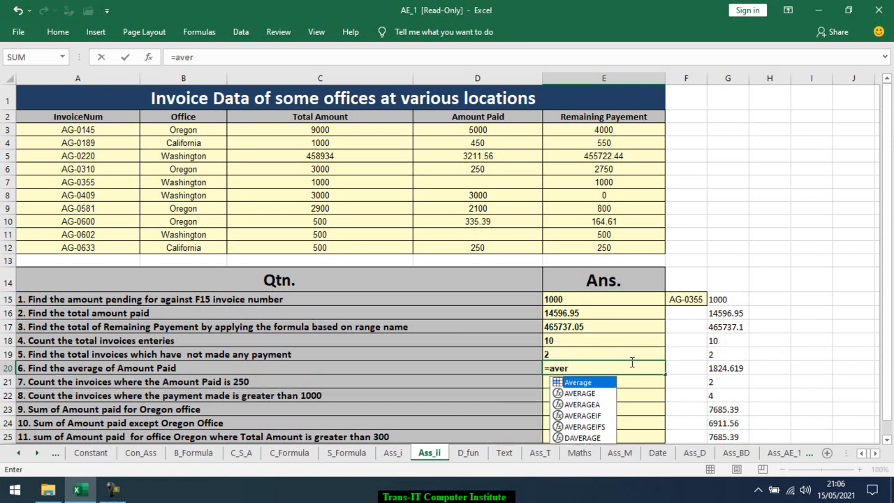
{"action": "key", "text": "Tab"}
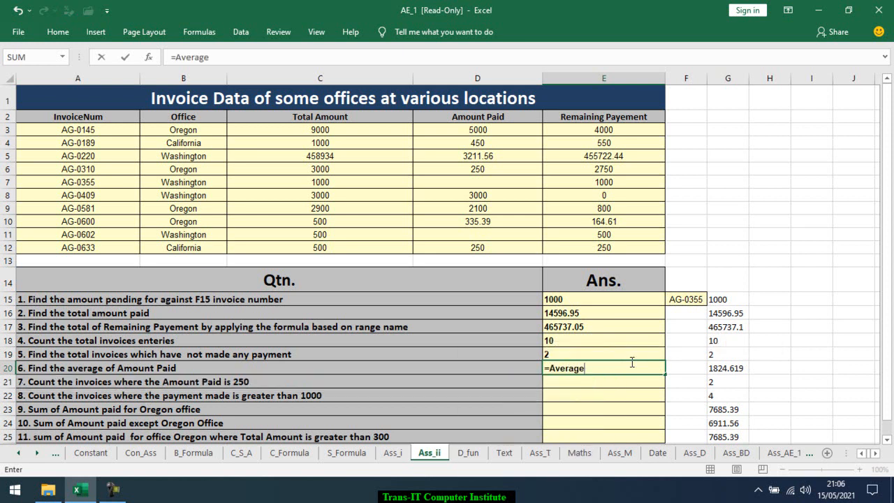
{"action": "type", "text": "amo"}
{"action": "key", "text": "BackSpace"}
{"action": "key", "text": "BackSpace"}
{"action": "key", "text": "BackSpace"}
{"action": "key", "text": "BackSpace"}
{"action": "key", "text": "Down"}
{"action": "key", "text": "Tab"}
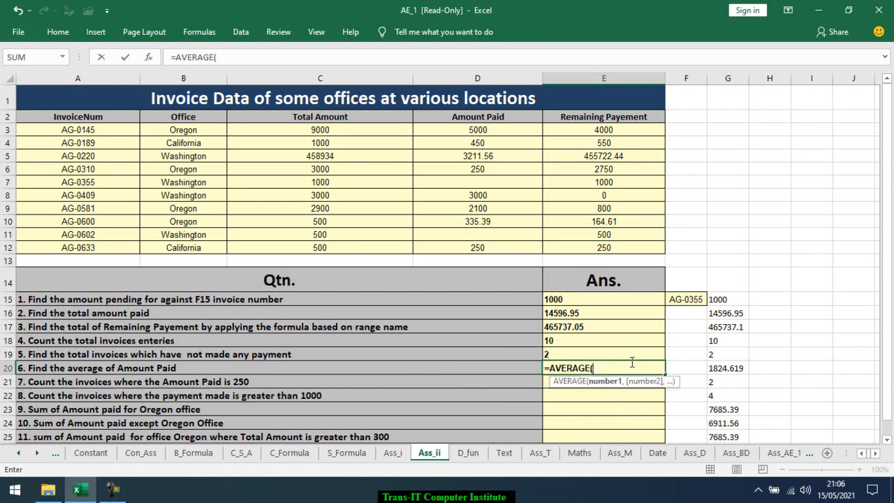
{"action": "type", "text": "av"}
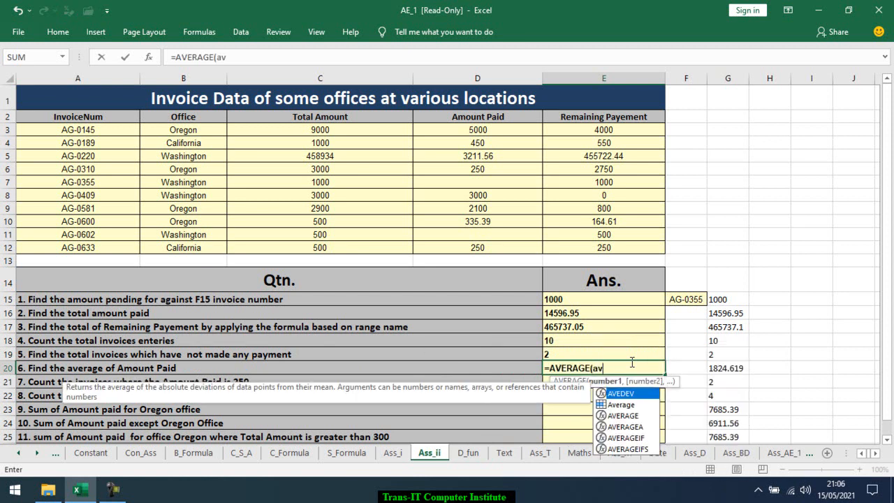
{"action": "key", "text": "Down"}
{"action": "key", "text": "Tab"}
{"action": "key", "text": "Return"}
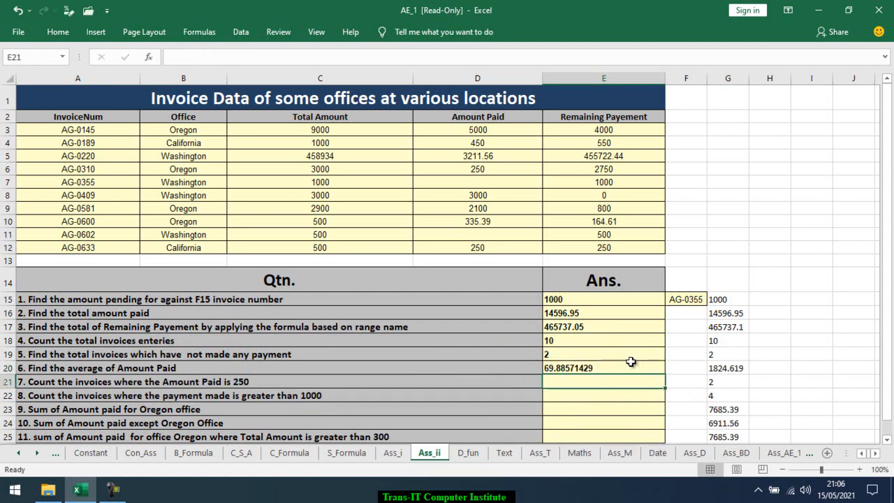
{"action": "left_click", "coordinate": [631, 361]}
{"action": "key", "text": "Delete"}
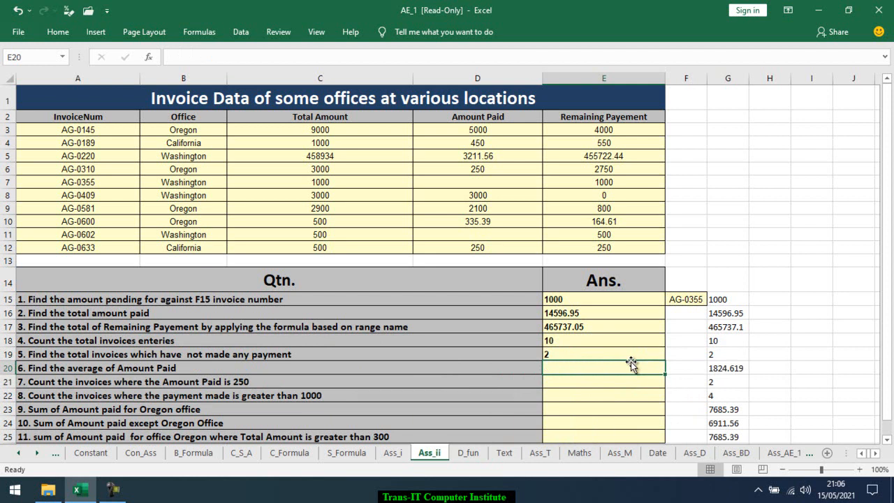
Enter =AVERAGE(Amount_Paid) in E20 to find the average amount paid
{"action": "type", "text": "=aver"}
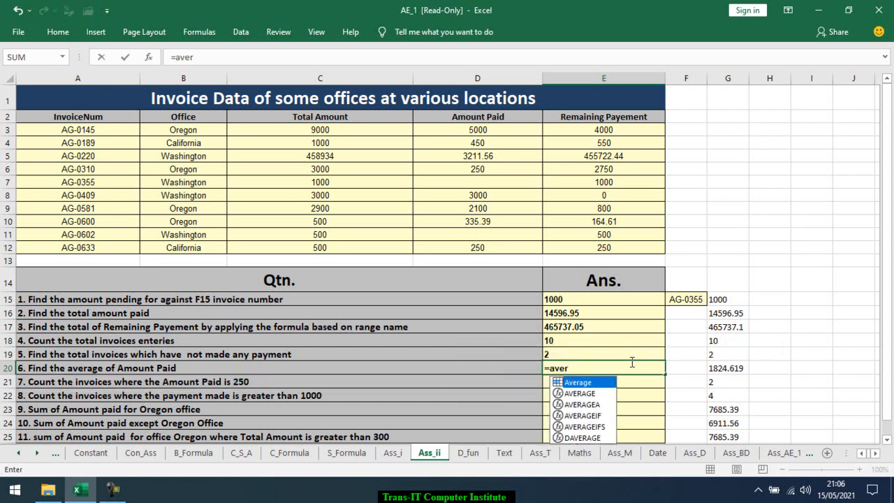
{"action": "key", "text": "Down"}
{"action": "key", "text": "Tab"}
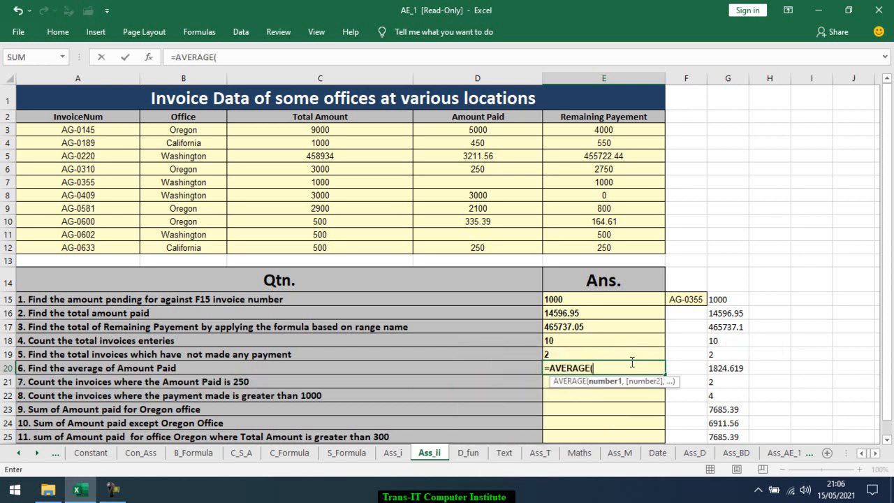
{"action": "type", "text": "amo"}
{"action": "key", "text": "Down"}
{"action": "key", "text": "Down"}
{"action": "key", "text": "Down"}
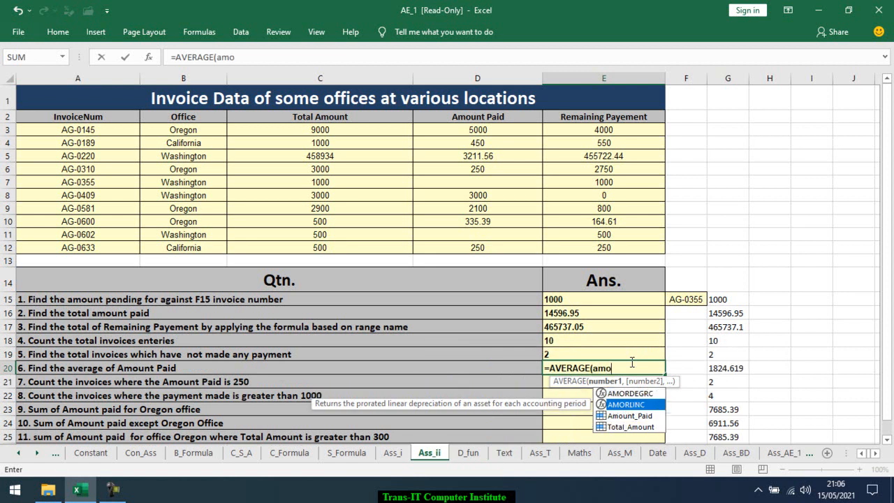
{"action": "key", "text": "Up"}
{"action": "key", "text": "Tab"}
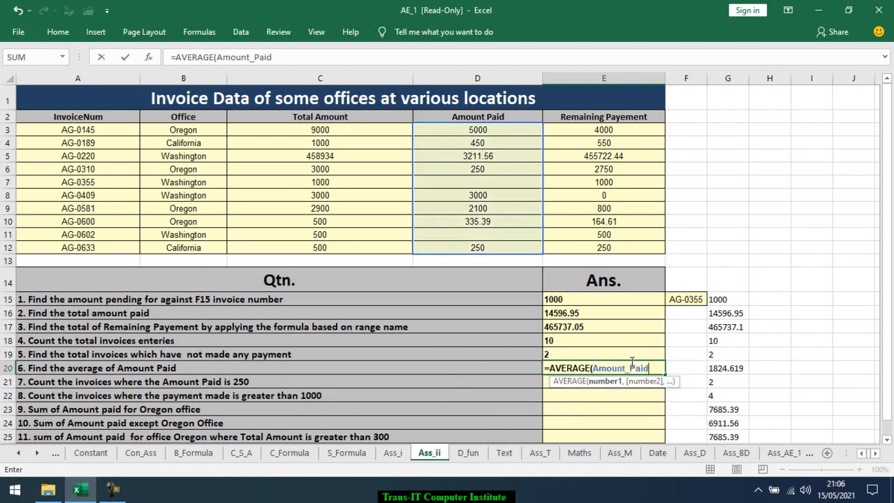
{"action": "key", "text": "Return"}
{"action": "key", "text": "Return"}
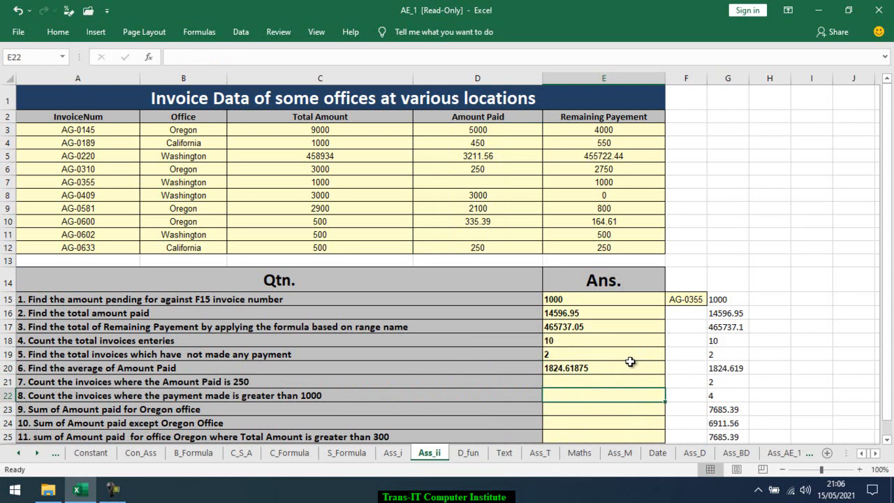
Enter =COUNTIF(Amount_Paid,250) in E21 to count invoices where the amount paid is 250
{"action": "key", "text": "Up"}
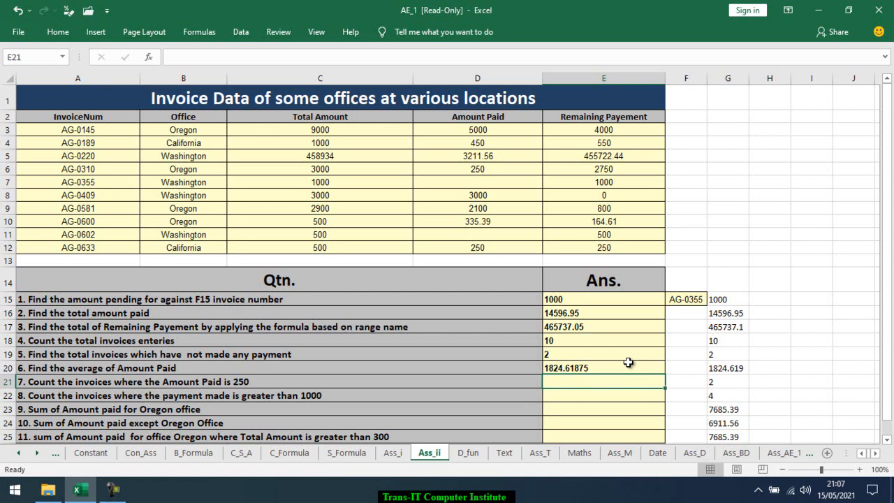
{"action": "type", "text": "="}
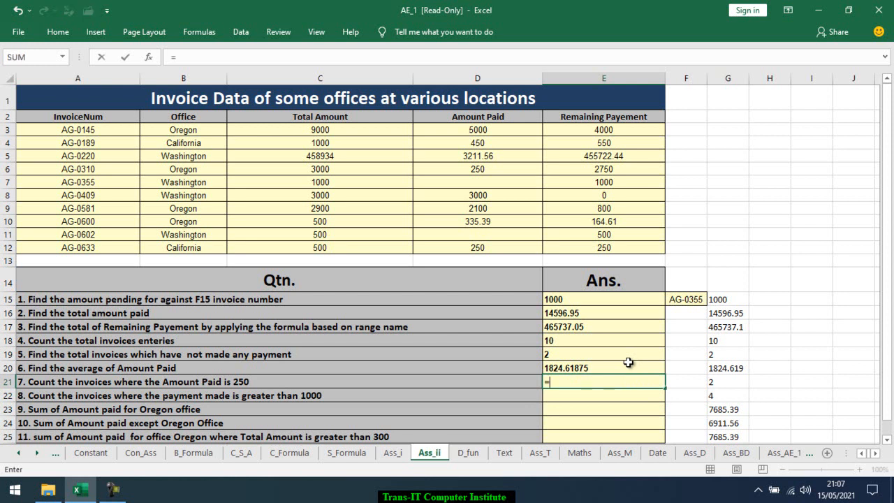
{"action": "type", "text": "coun"}
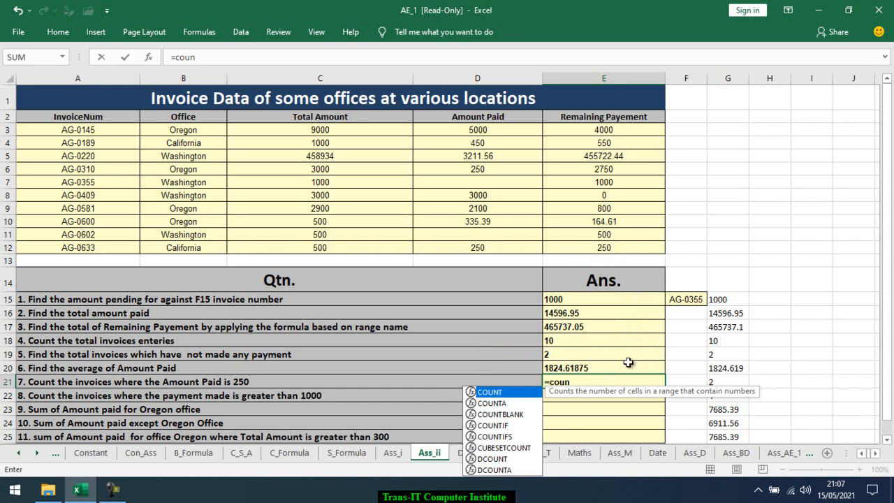
{"action": "key", "text": "Down"}
{"action": "key", "text": "Tab"}
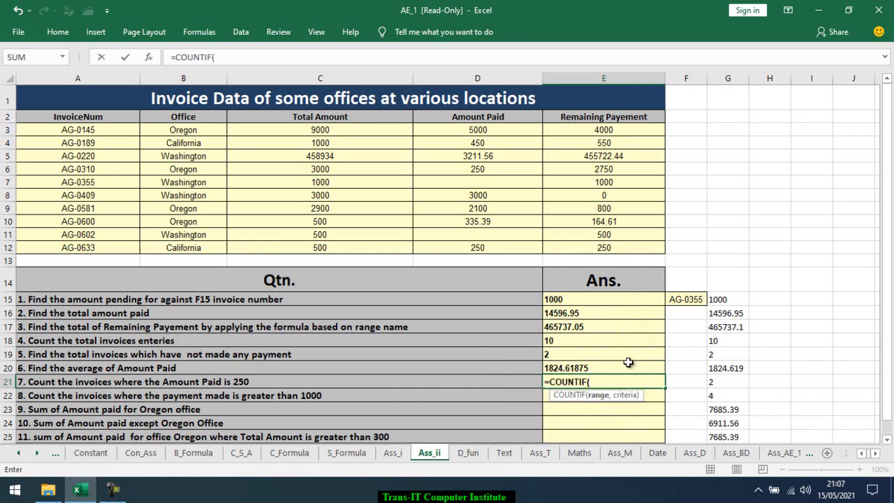
{"action": "type", "text": "amo"}
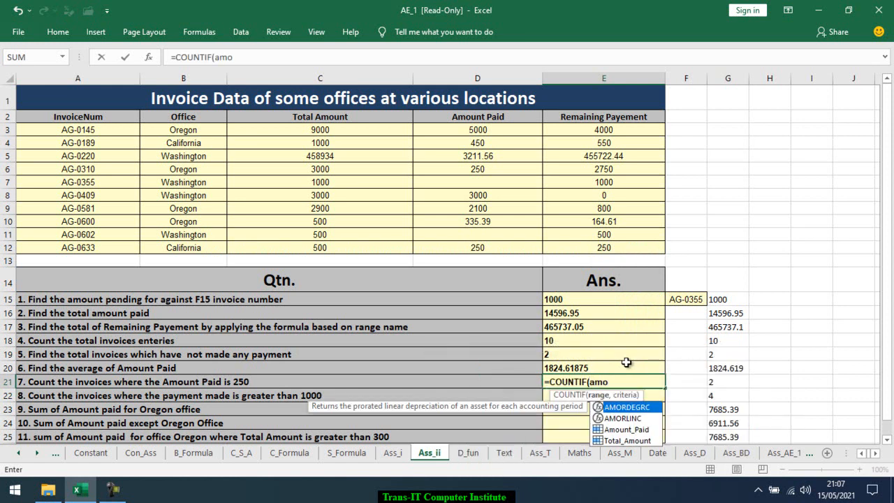
{"action": "key", "text": "Down"}
{"action": "key", "text": "Down"}
{"action": "key", "text": "Tab"}
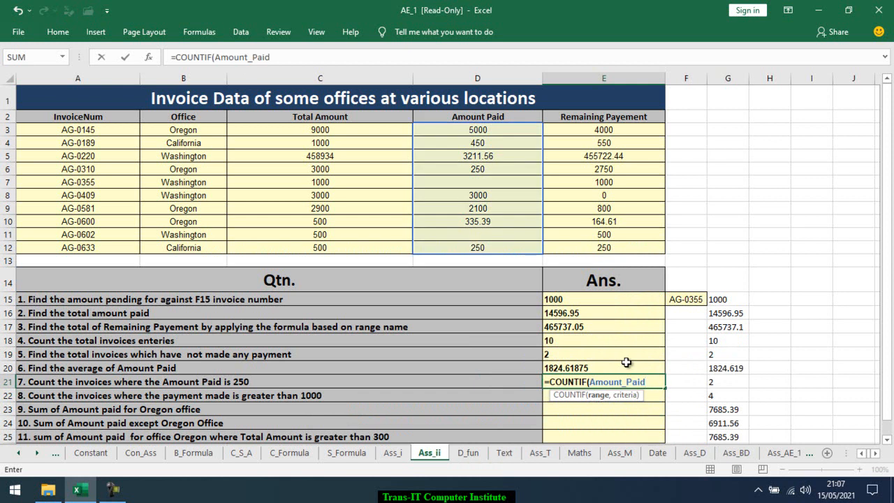
{"action": "type", "text": ",250"}
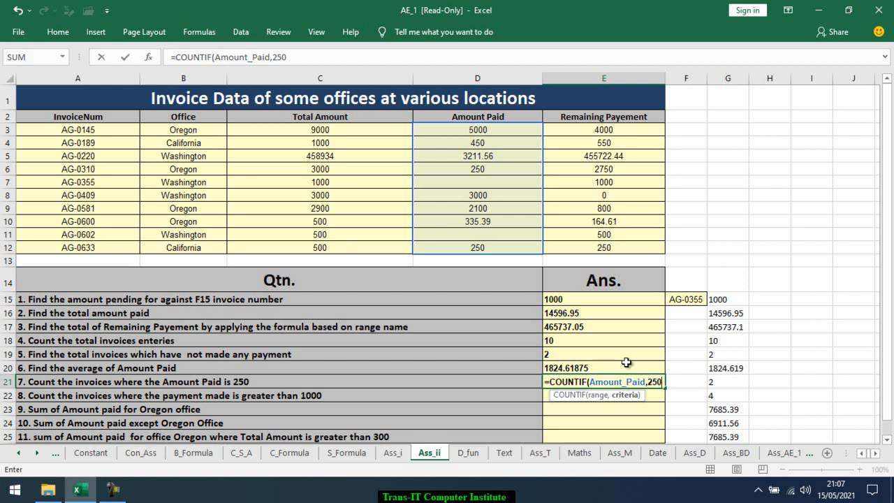
{"action": "key", "text": "Return"}
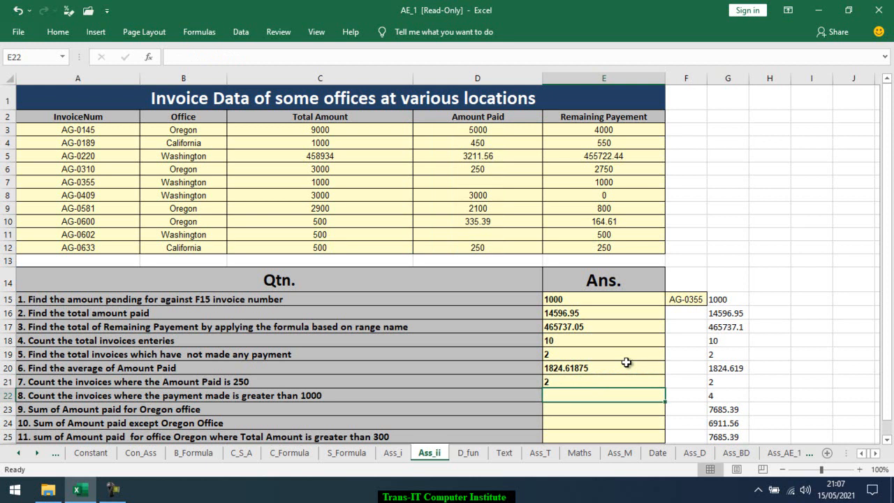
Enter =COUNTIF(Amount_Paid,">1000") in E22 to count invoices with payments greater than 1000
{"action": "type", "text": "=co"}
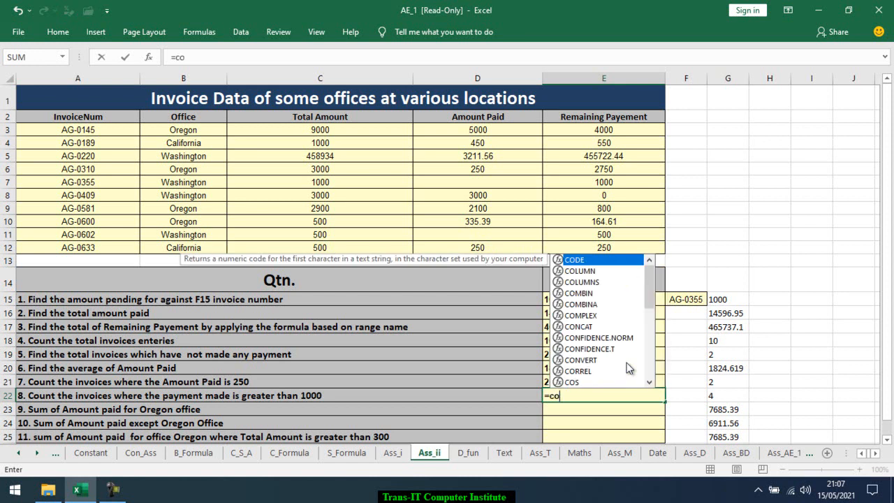
{"action": "type", "text": "unti"}
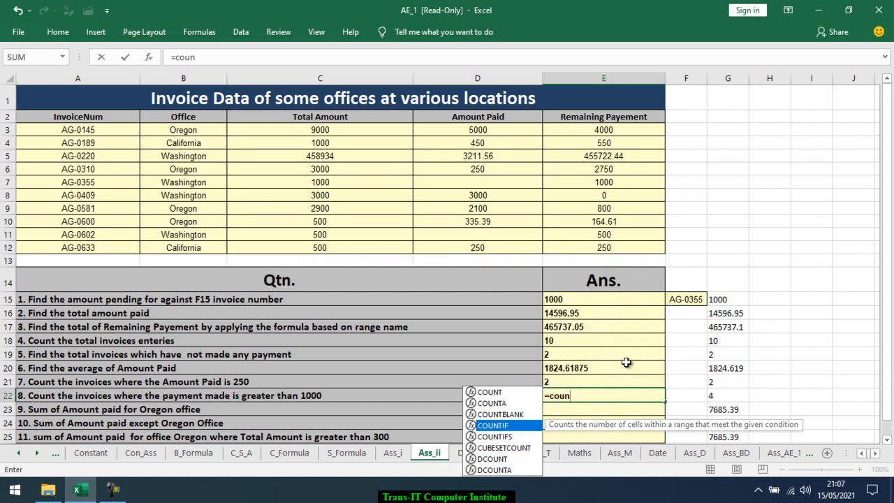
{"action": "key", "text": "Tab"}
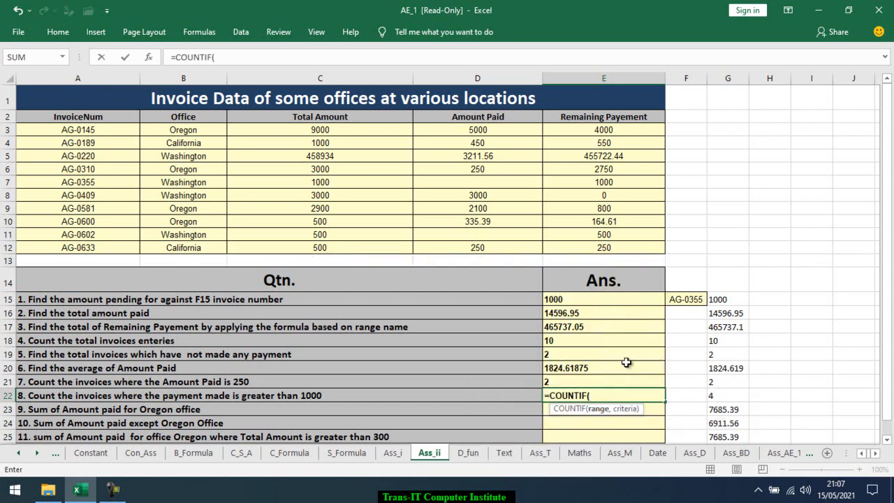
{"action": "type", "text": "amo"}
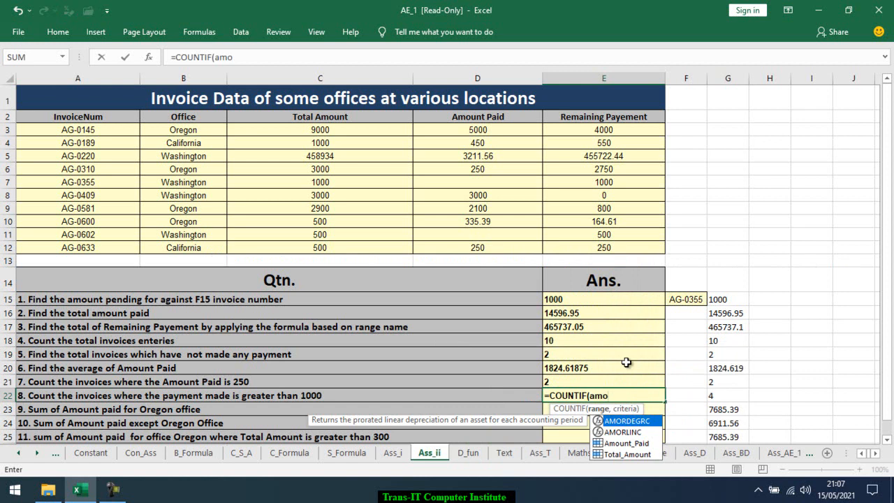
{"action": "key", "text": "Down"}
{"action": "key", "text": "Down"}
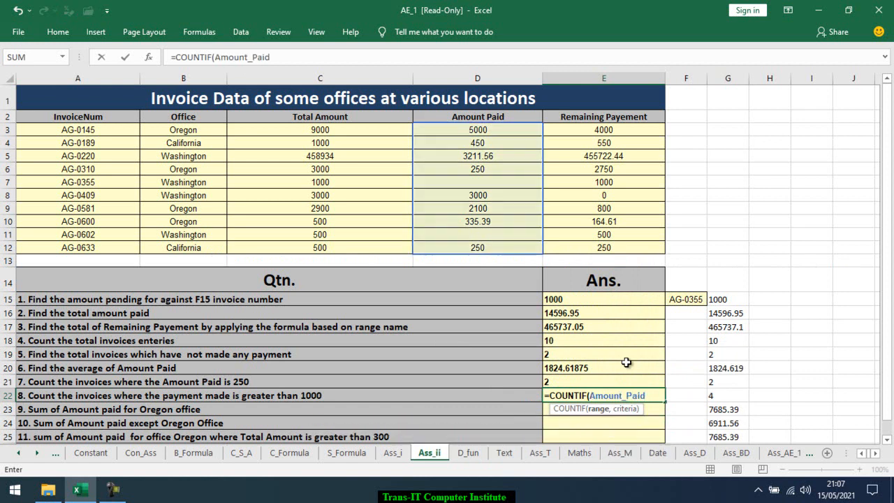
{"action": "type", "text": ",\">10"}
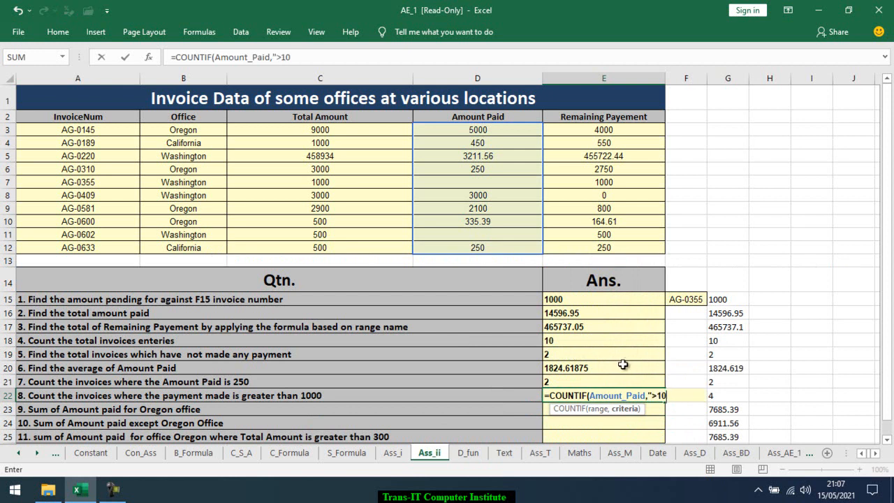
{"action": "type", "text": "00\")"}
{"action": "key", "text": "Return"}
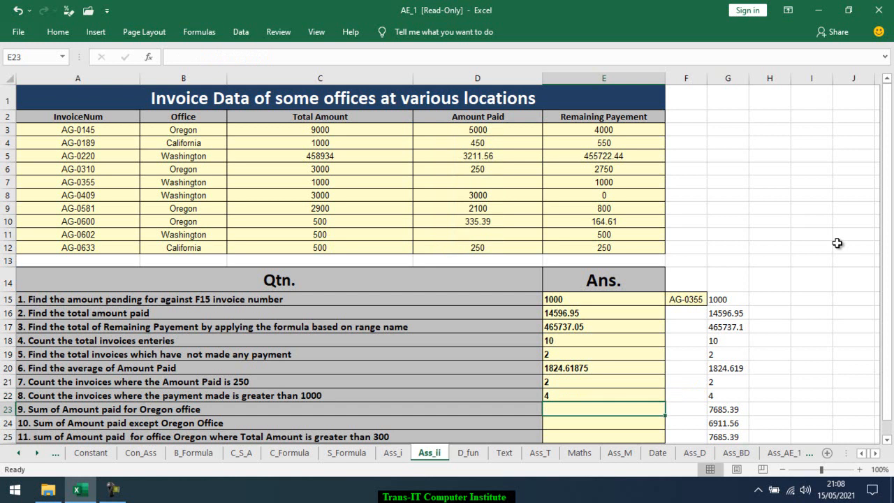
Enter =SUMIF(Office,"Oregon",Amount_Paid) in E23 to sum the amount paid for the Oregon office
{"action": "type", "text": "=sumi"}
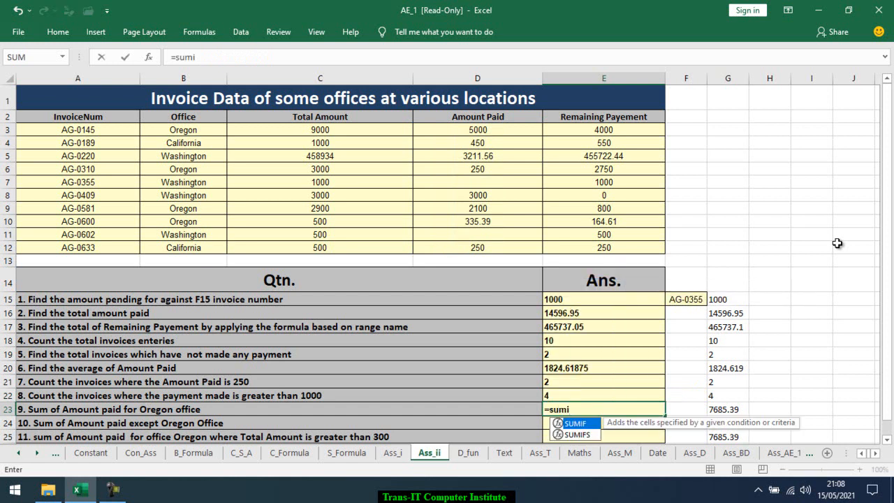
{"action": "key", "text": "Tab"}
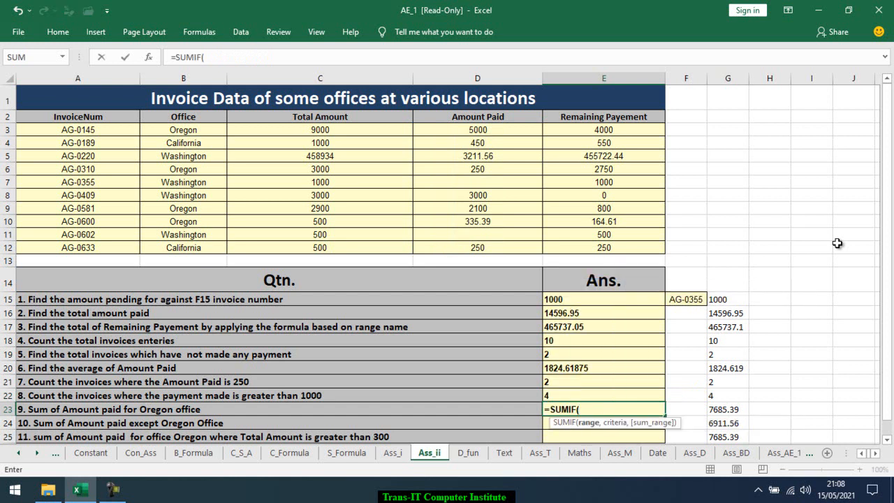
{"action": "type", "text": "off"}
{"action": "key", "text": "Tab"}
{"action": "type", "text": ",\"Oregon\","}
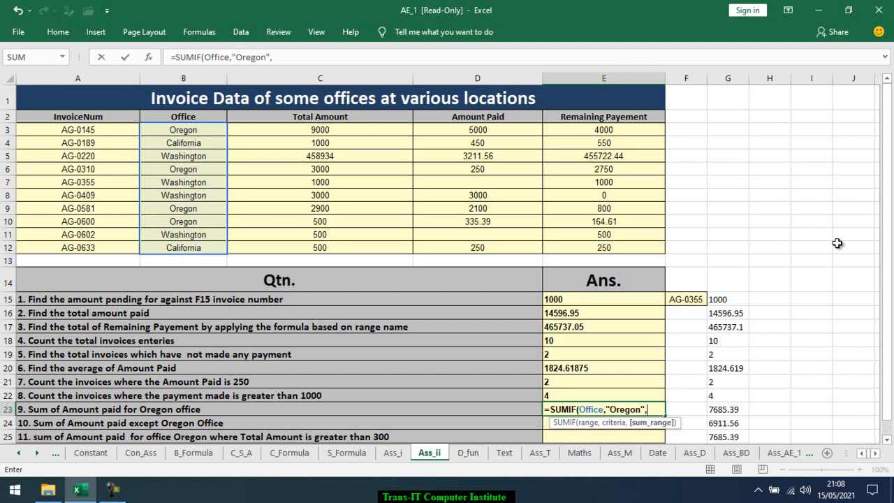
{"action": "type", "text": "amou"}
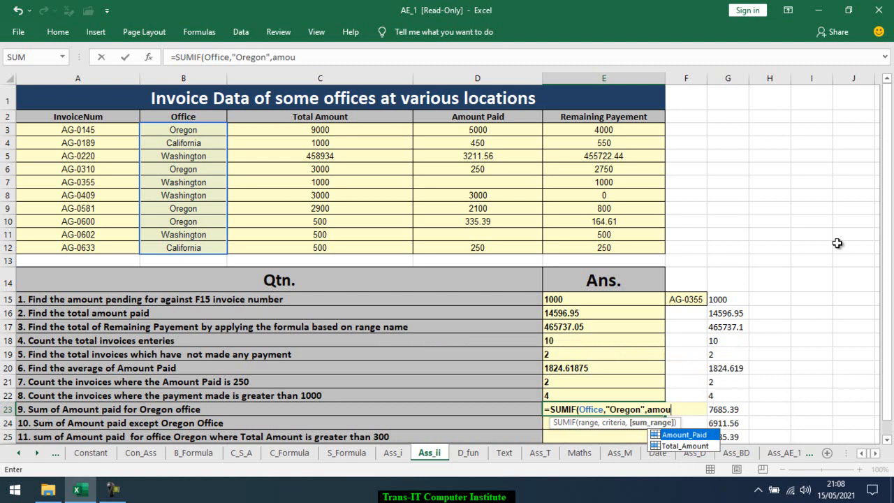
{"action": "key", "text": "Tab"}
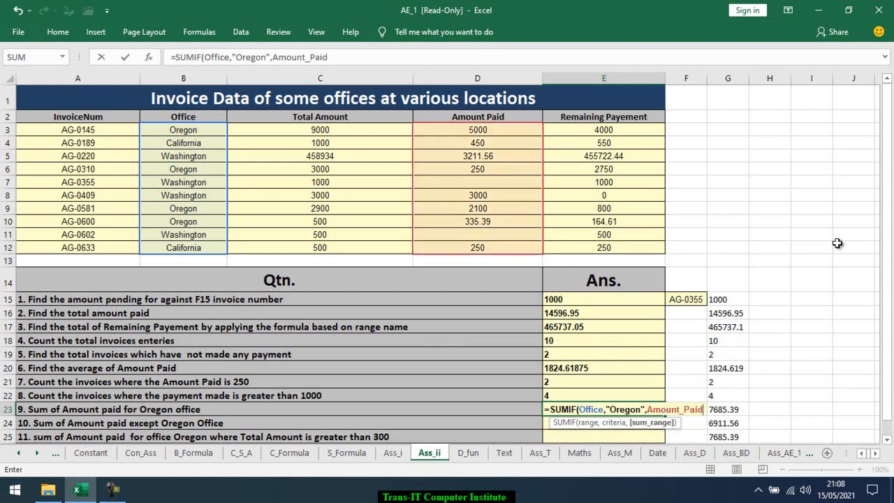
{"action": "key", "text": "Return"}
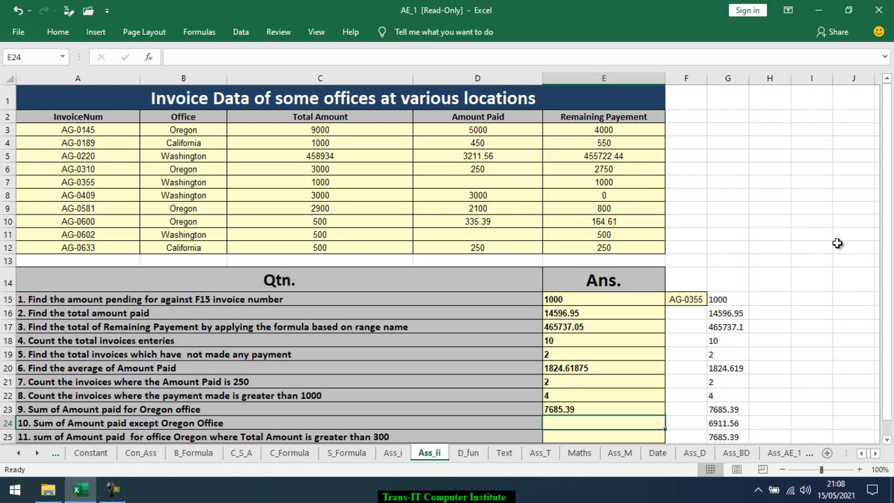
Enter =SUMIF(Office,"<>oregon",Amount_Paid) in E24 to sum the amount paid for all offices except Oregon
{"action": "type", "text": "="}
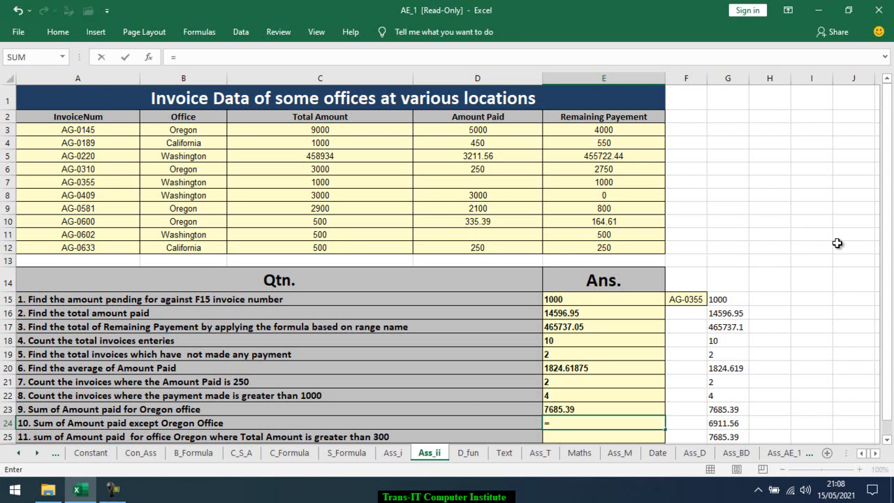
{"action": "type", "text": "sumi"}
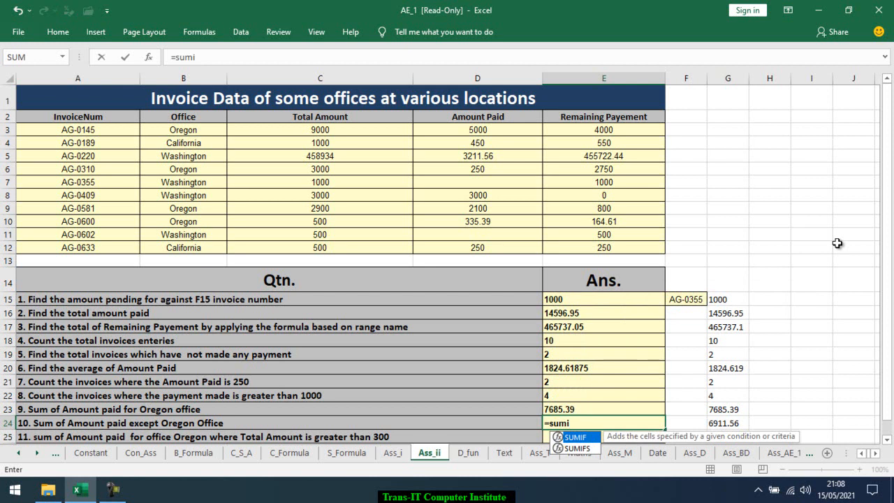
{"action": "key", "text": "Tab"}
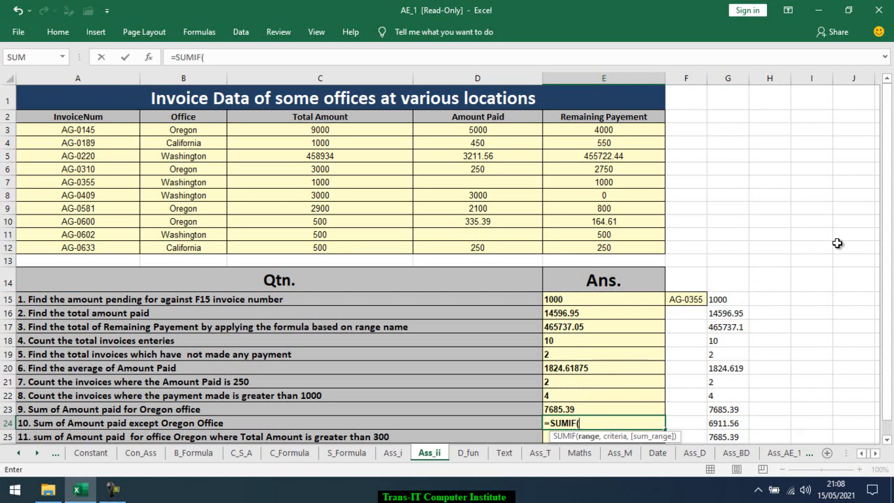
{"action": "type", "text": "of"}
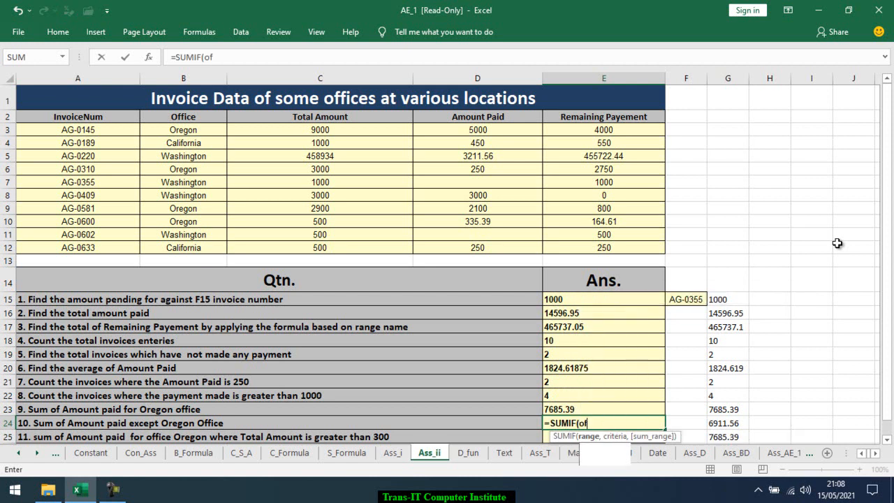
{"action": "key", "text": "Tab"}
{"action": "type", "text": ",\""}
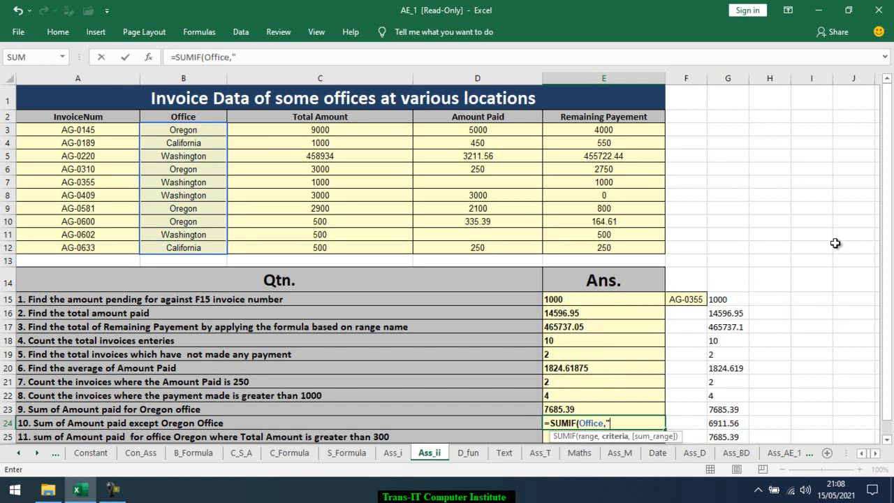
{"action": "type", "text": "<>oregon"}
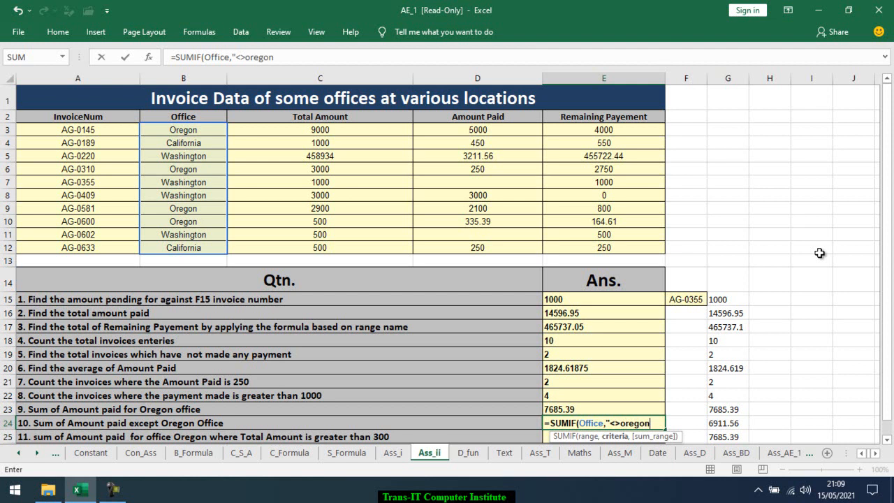
{"action": "type", "text": "\","}
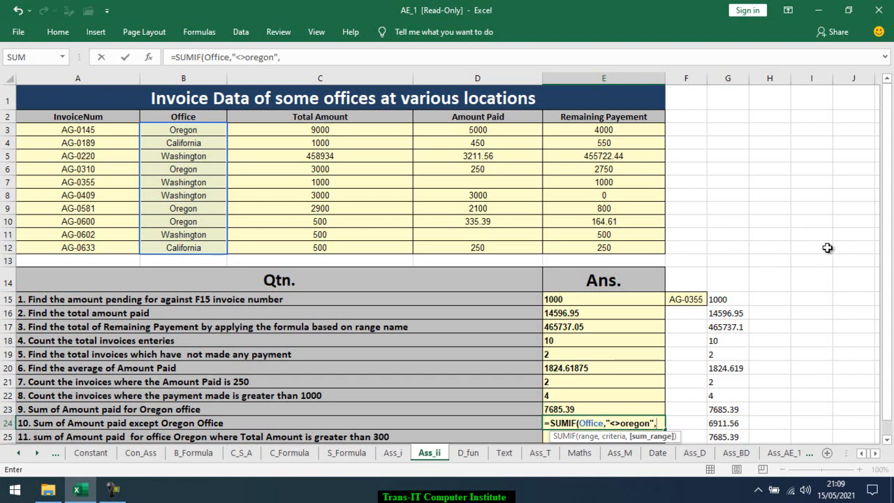
{"action": "type", "text": "amou"}
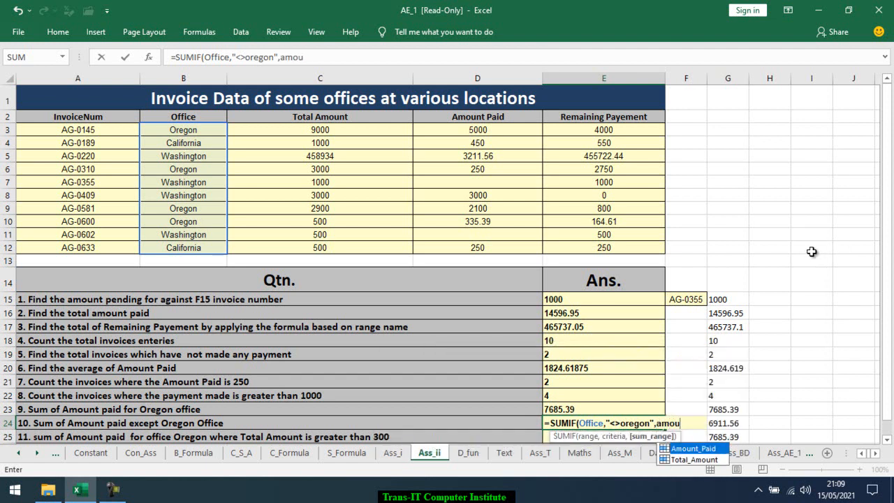
{"action": "key", "text": "Tab"}
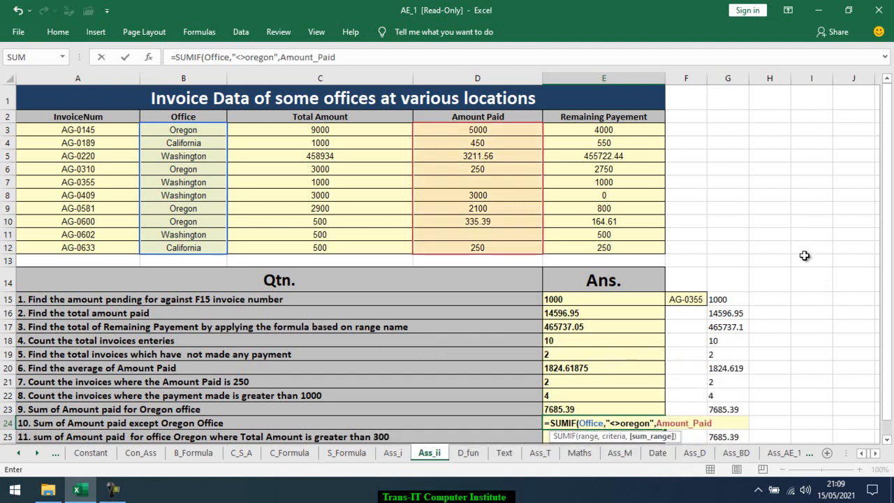
{"action": "key", "text": "Return"}
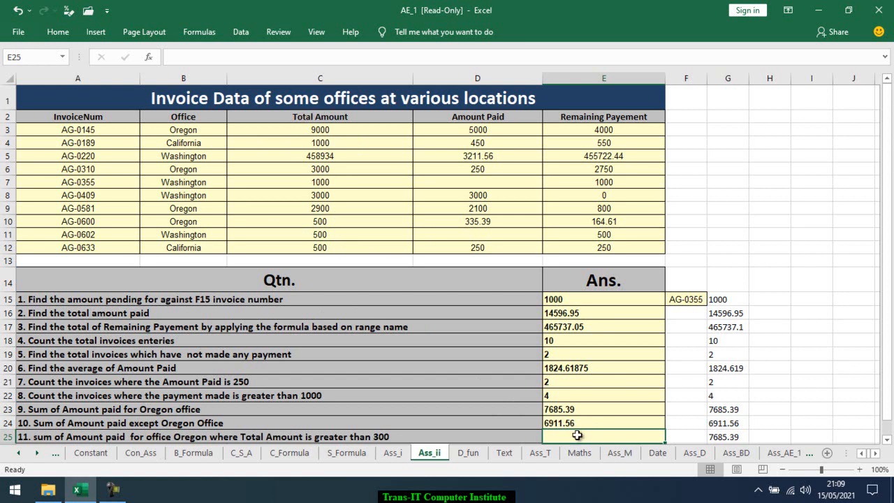
Enter =SUMIFS(Amount_Paid,Office,"oregon",Total_Amount,">300") in E25 to sum Oregon payments where the total amount exceeds 300
{"action": "type", "text": "="}
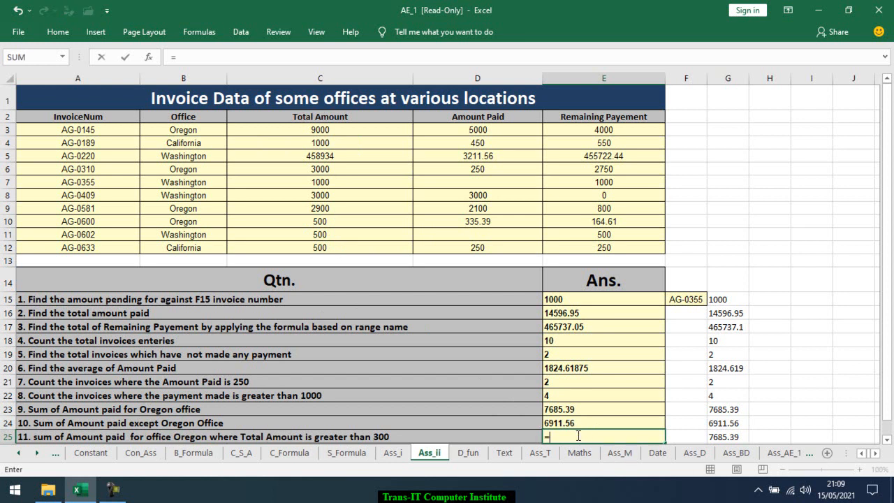
{"action": "type", "text": "su"}
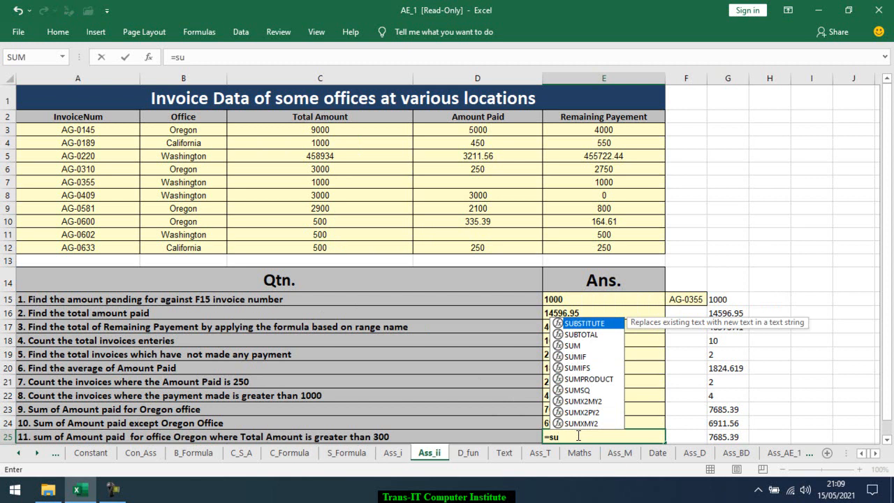
{"action": "type", "text": "mi"}
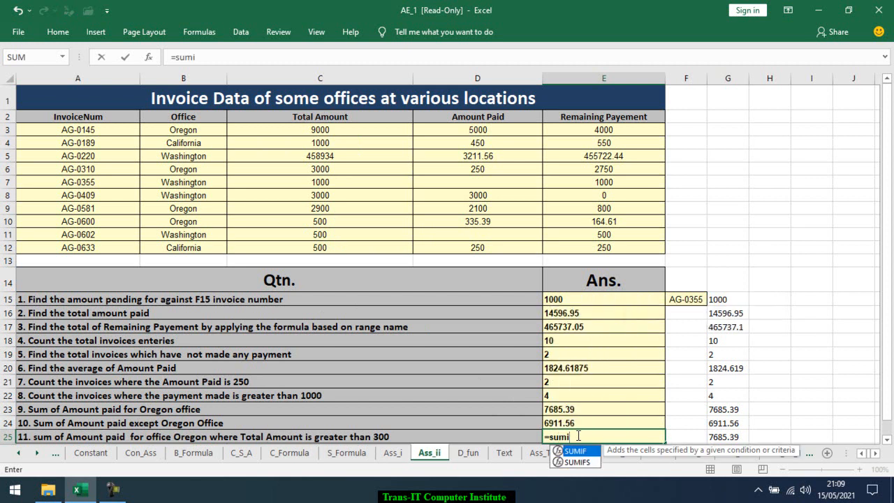
{"action": "key", "text": "Tab"}
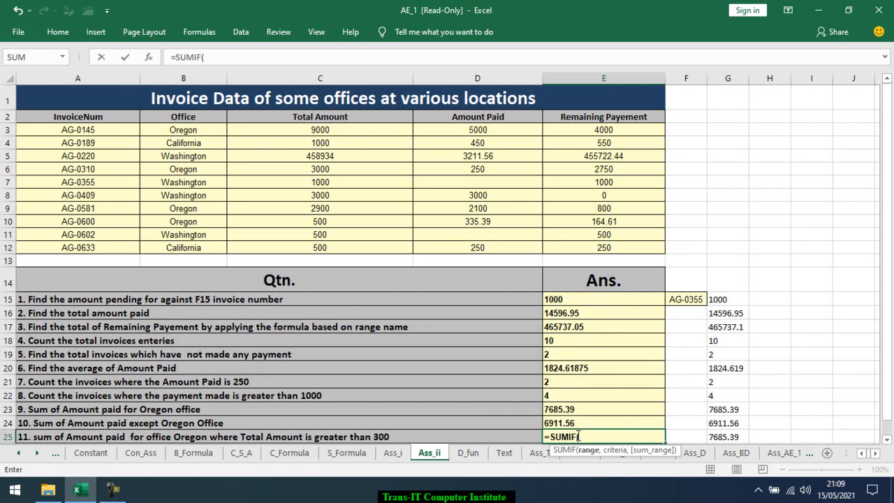
{"action": "key", "text": "BackSpace"}
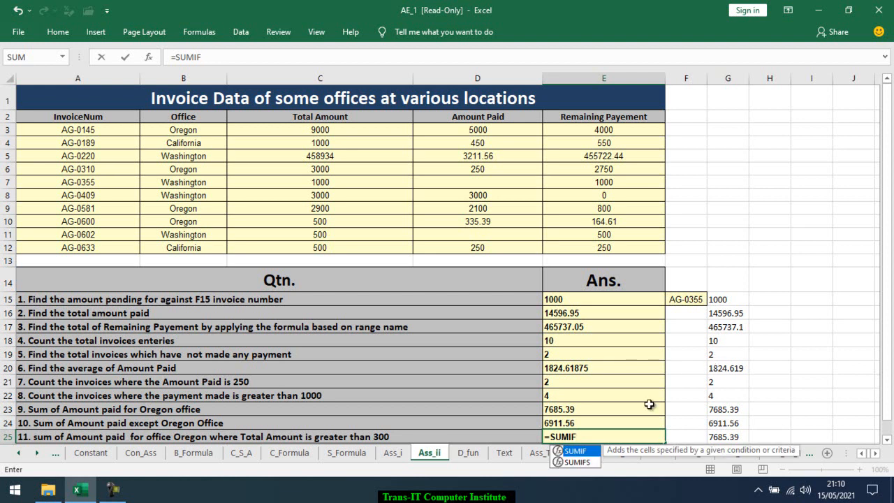
{"action": "type", "text": "s"}
{"action": "key", "text": "Tab"}
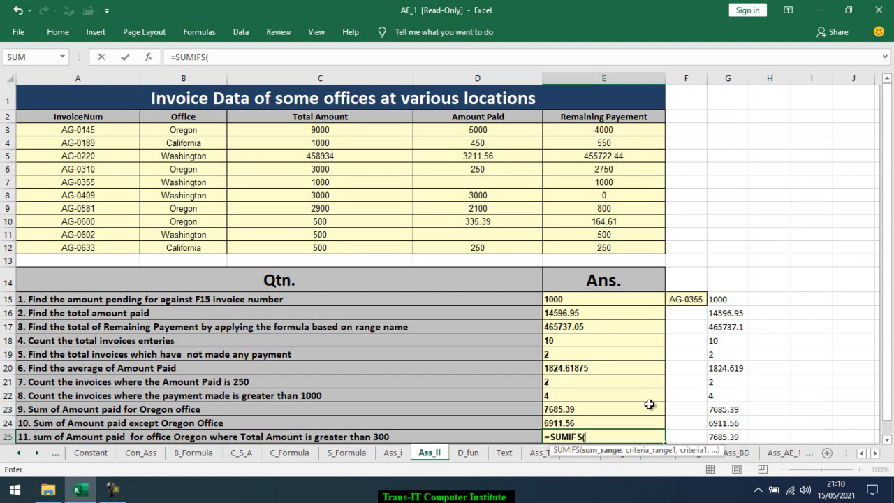
{"action": "type", "text": "amo"}
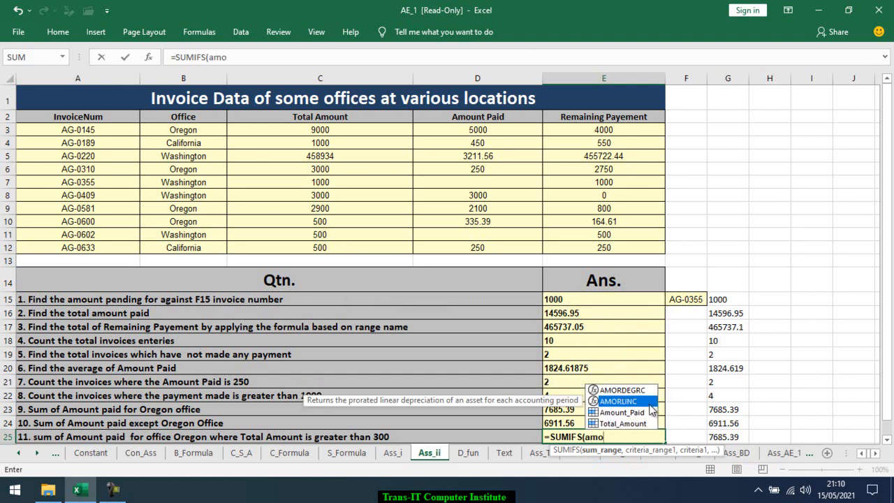
{"action": "double_click", "coordinate": [650, 411]}
{"action": "type", "text": ","}
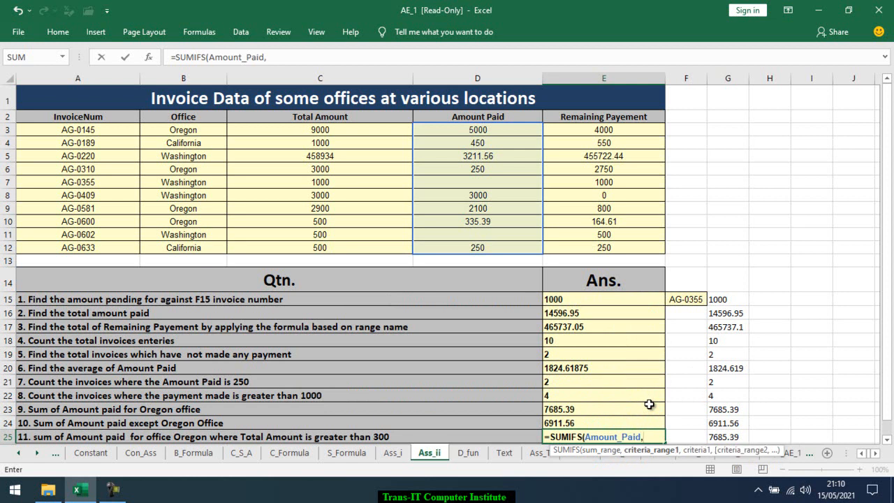
{"action": "type", "text": "Office"}
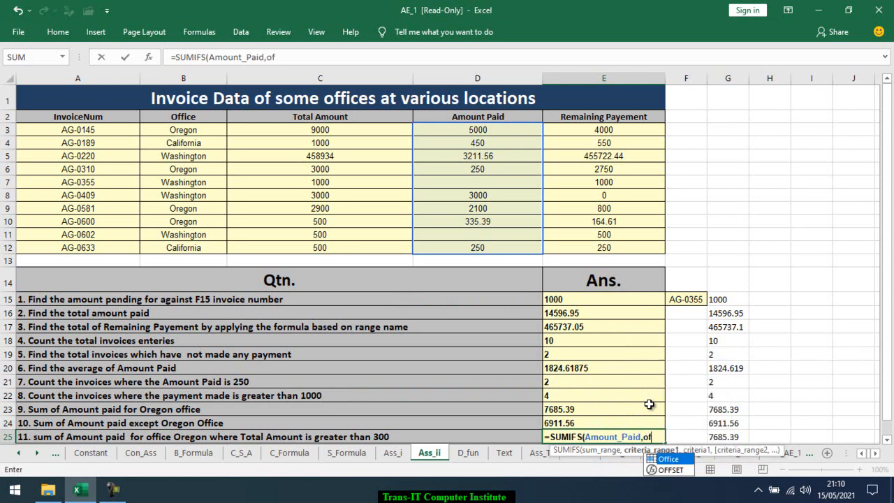
{"action": "type", "text": ","}
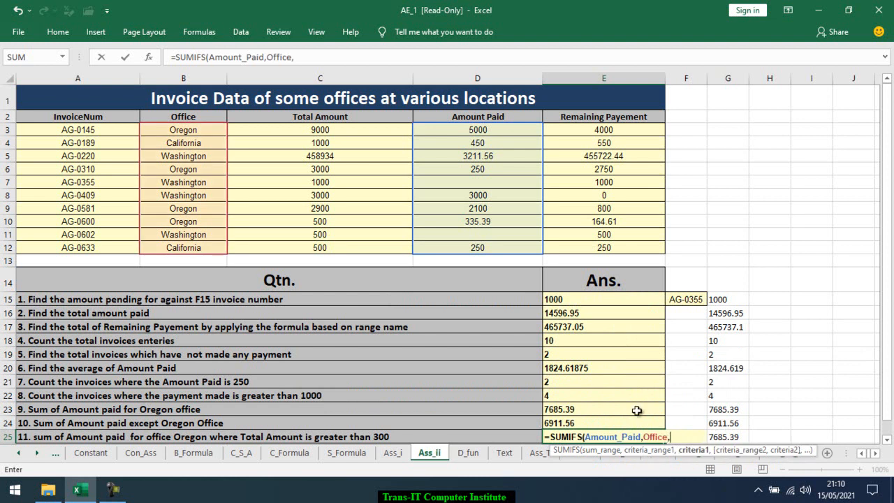
{"action": "type", "text": "\"oregon\","}
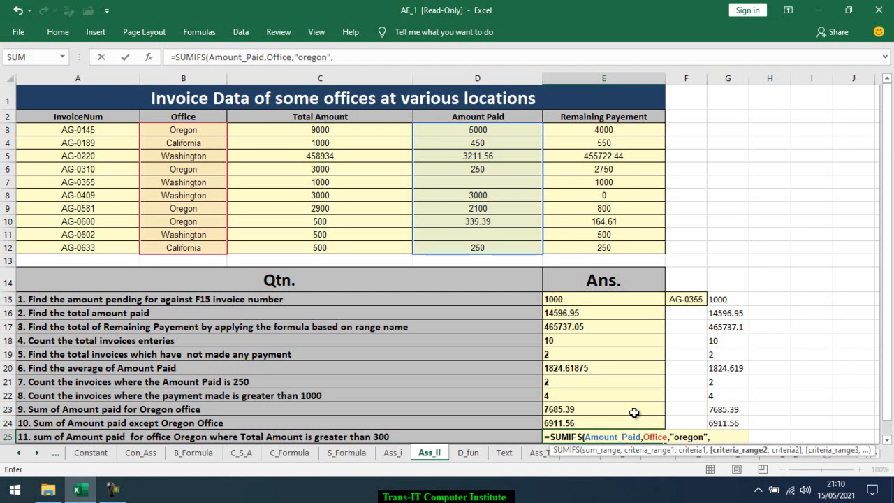
{"action": "type", "text": "to"}
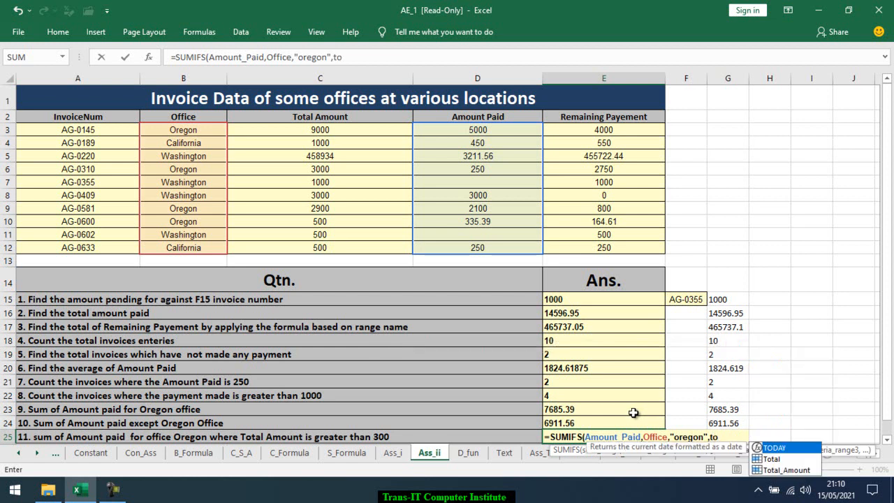
{"action": "key", "text": "Down"}
{"action": "key", "text": "Down"}
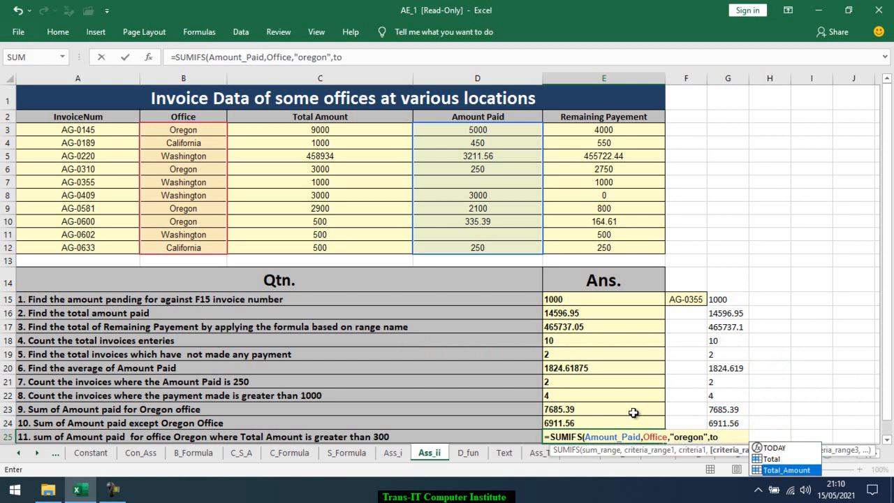
{"action": "key", "text": "Tab"}
{"action": "type", "text": ","}
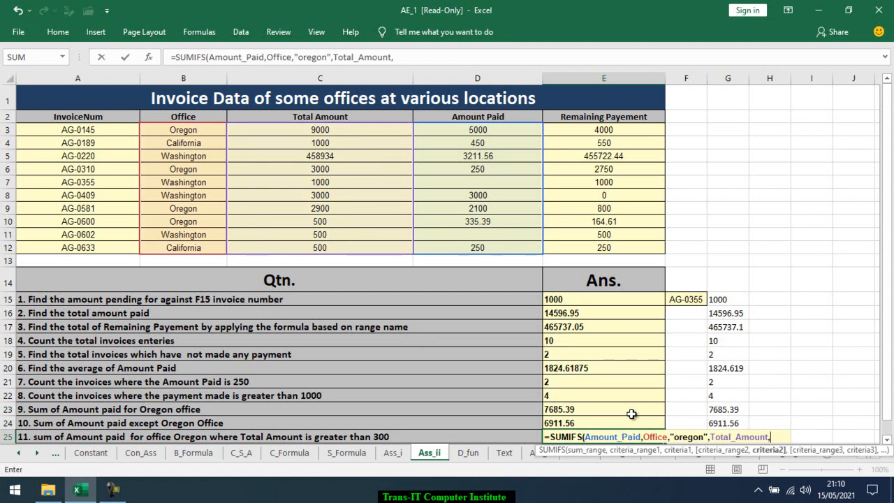
{"action": "type", "text": "\">3000"}
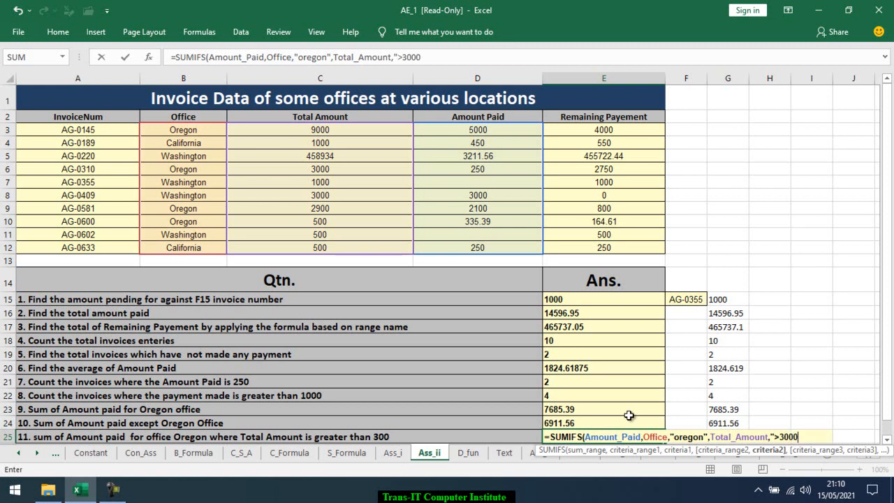
{"action": "key", "text": "BackSpace"}
{"action": "type", "text": "\")"}
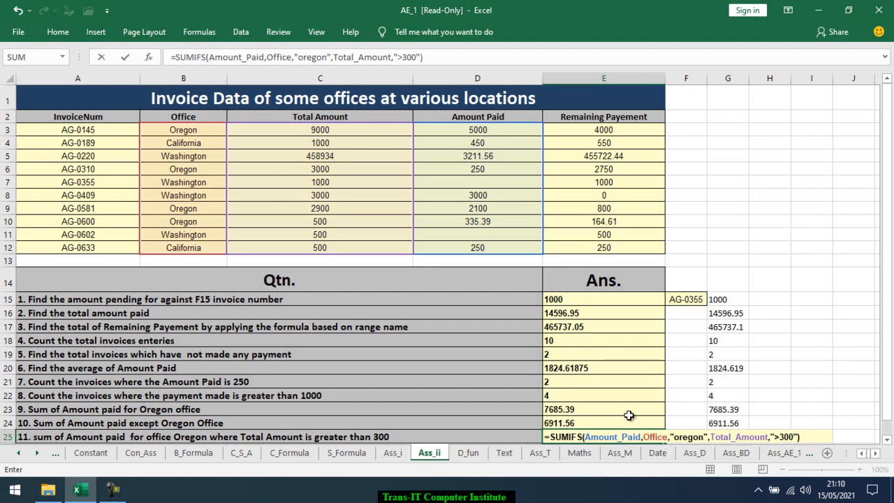
{"action": "key", "text": "ctrl+Return"}
Review the answers on the Ass_i sheet, then return to the Ass_ii sheet
{"action": "key", "text": "Up"}
{"action": "key", "text": "Up"}
{"action": "key", "text": "Up"}
{"action": "key", "text": "Up"}
{"action": "key", "text": "Up"}
{"action": "key", "text": "Up"}
{"action": "key", "text": "Up"}
{"action": "key", "text": "Up"}
{"action": "key", "text": "Up"}
{"action": "key", "text": "Up"}
{"action": "key", "text": "Up"}
{"action": "key", "text": "Up"}
{"action": "key", "text": "Up"}
{"action": "key", "text": "Up"}
{"action": "key", "text": "Up"}
{"action": "key", "text": "Up"}
{"action": "key", "text": "Up"}
{"action": "key", "text": "Up"}
{"action": "key", "text": "Up"}
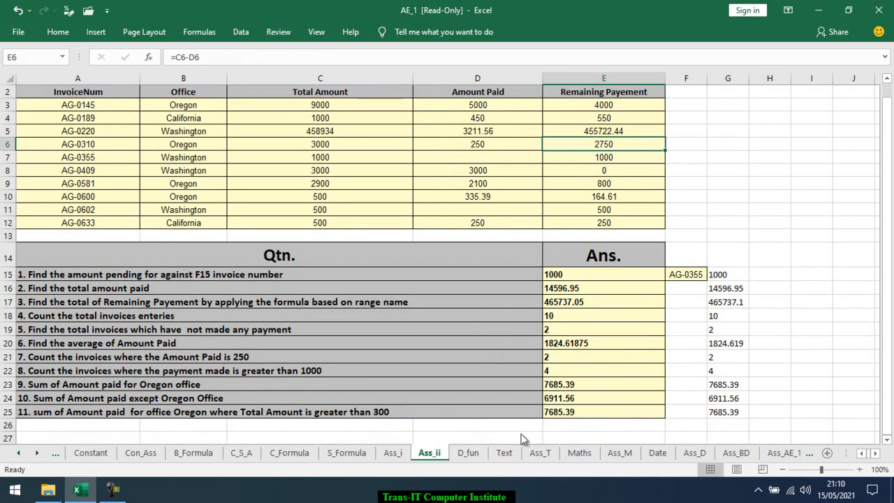
{"action": "left_click", "coordinate": [395, 454]}
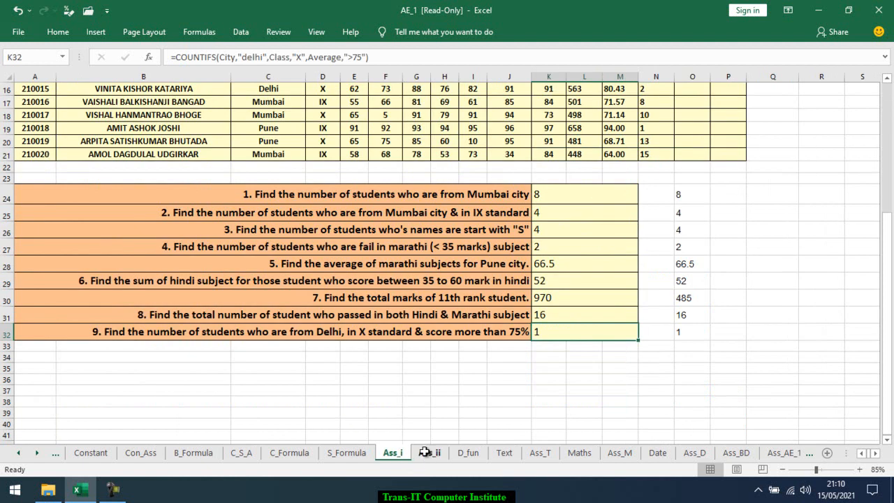
{"action": "scroll", "coordinate": [433, 451], "scroll_direction": "up", "scroll_amount": 5}
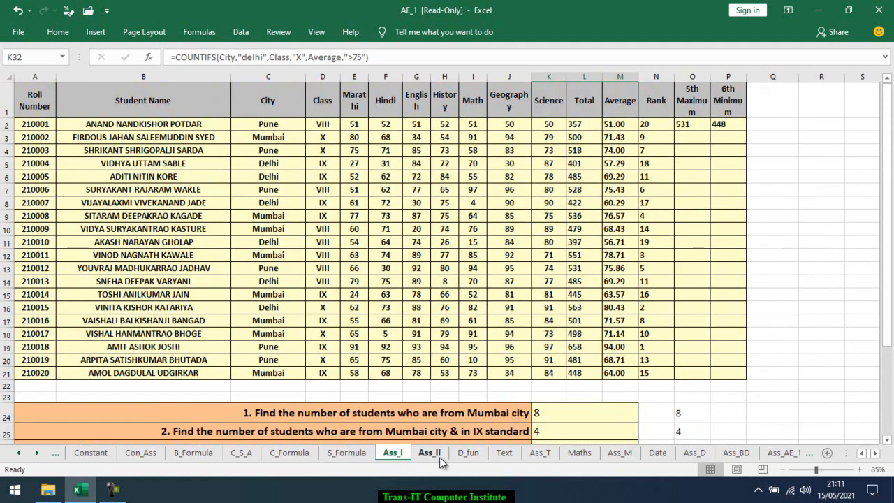
{"action": "left_click", "coordinate": [439, 456]}
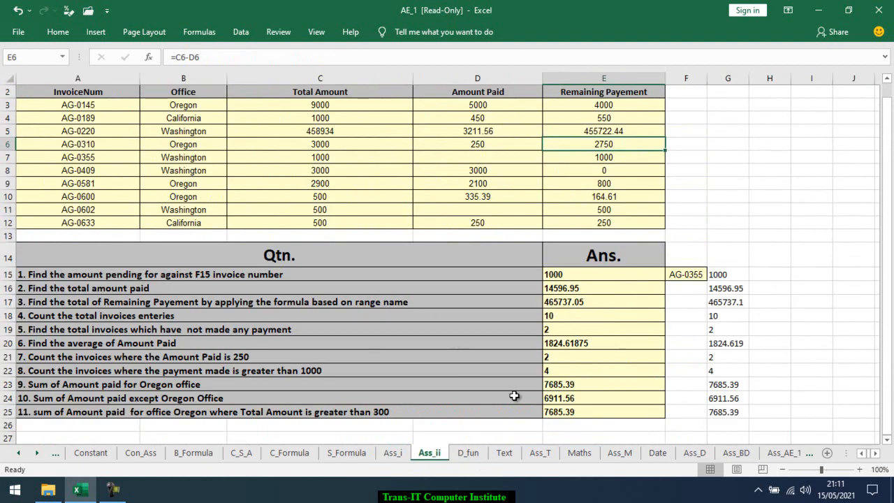